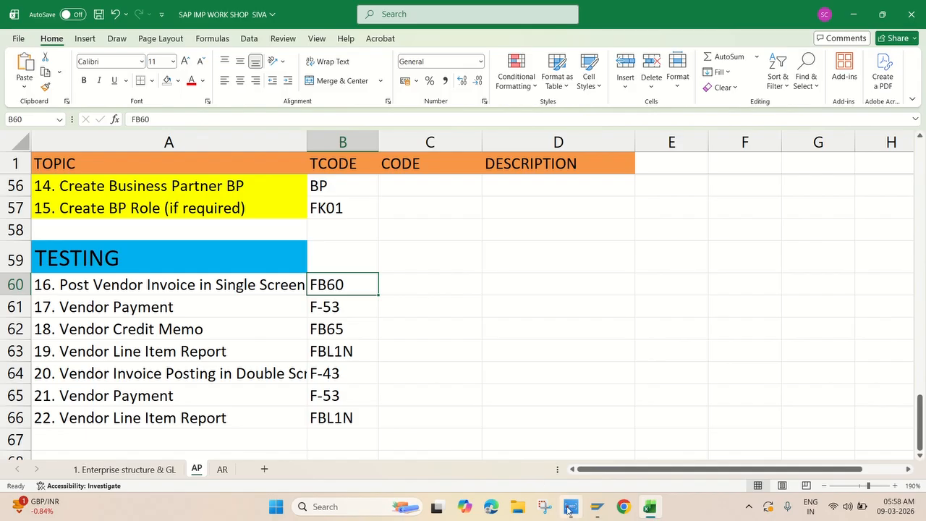
- Switch to SAP Easy Access and open the FB60 - Invoice transaction under Accounts Payable document entry
{"action": "mouse_move", "coordinate": [593, 511]}
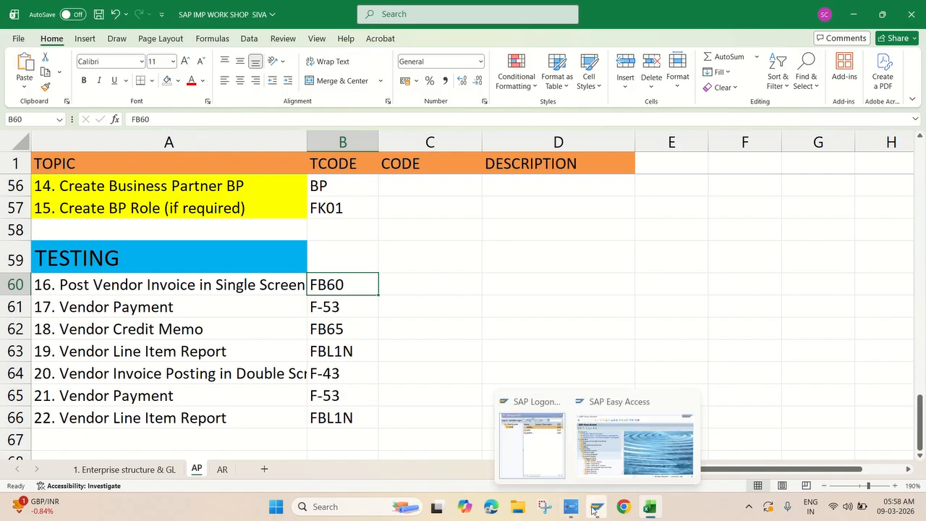
{"action": "left_click", "coordinate": [635, 442]}
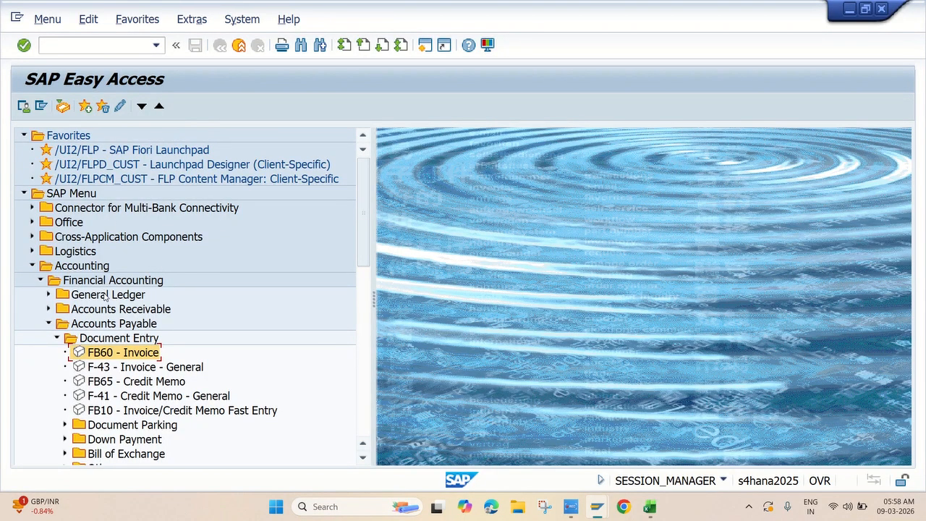
{"action": "scroll", "coordinate": [105, 297], "scroll_direction": "down", "scroll_amount": 1}
{"action": "scroll", "coordinate": [105, 297], "scroll_direction": "down", "scroll_amount": 2}
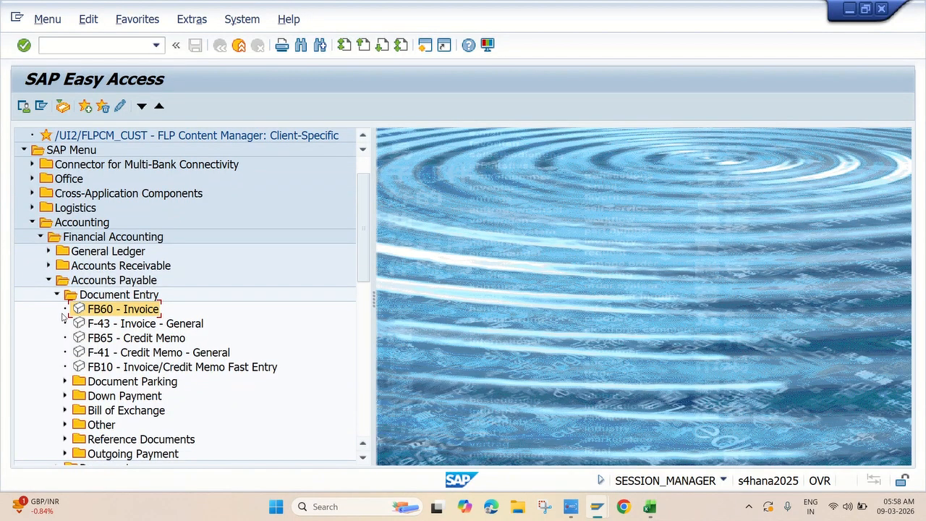
{"action": "double_click", "coordinate": [101, 310]}
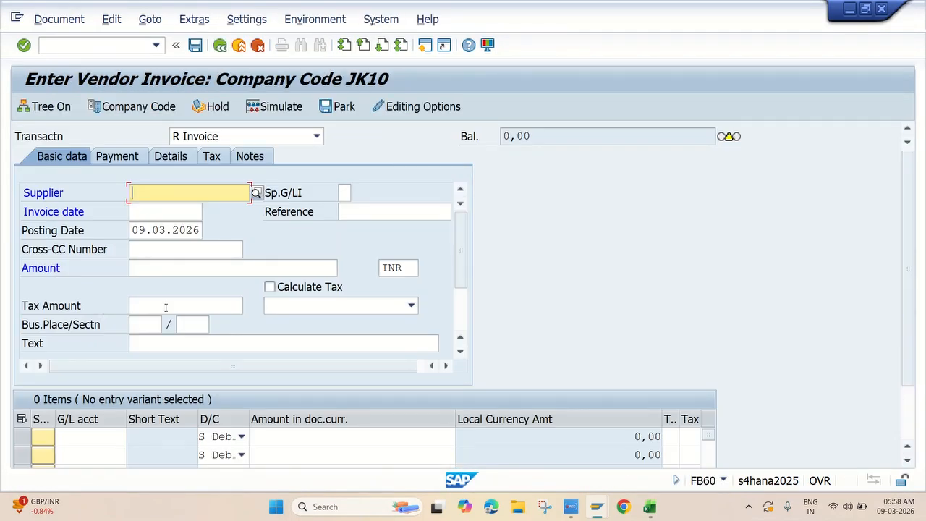
- Search suppliers by country IN and city HYDERABAD, and choose RAMU PRIVATE LIMITED as the invoice's supplier
{"action": "left_click", "coordinate": [256, 194]}
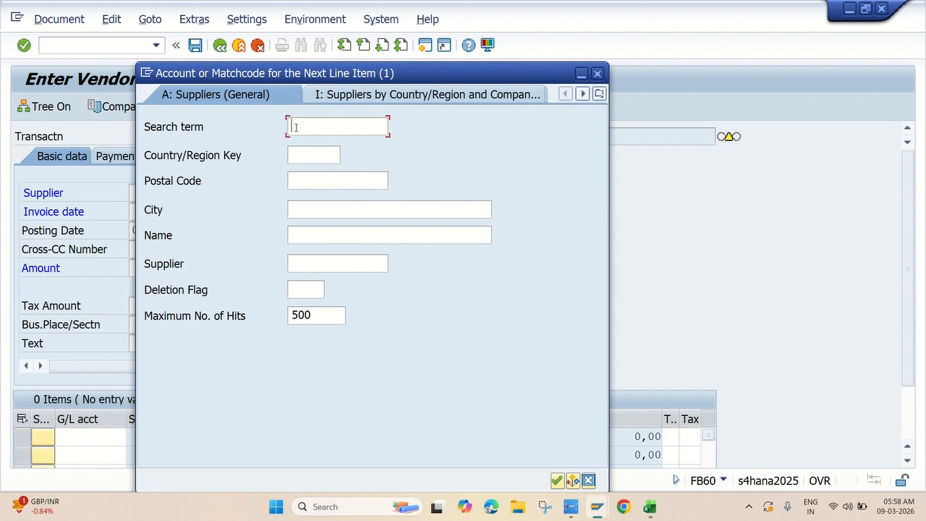
{"action": "left_click", "coordinate": [296, 154]}
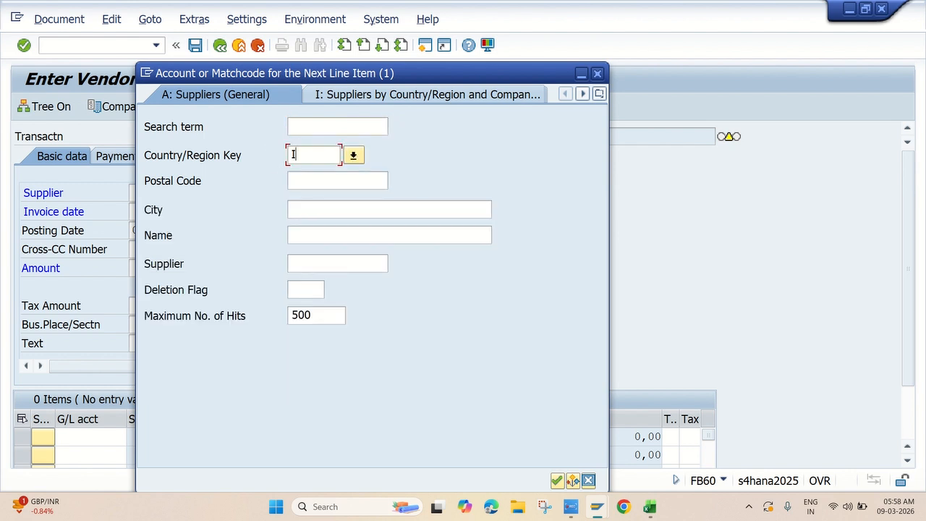
{"action": "type", "text": "IN"}
{"action": "left_click", "coordinate": [308, 204]}
{"action": "type", "text": "HYDERABAD"}
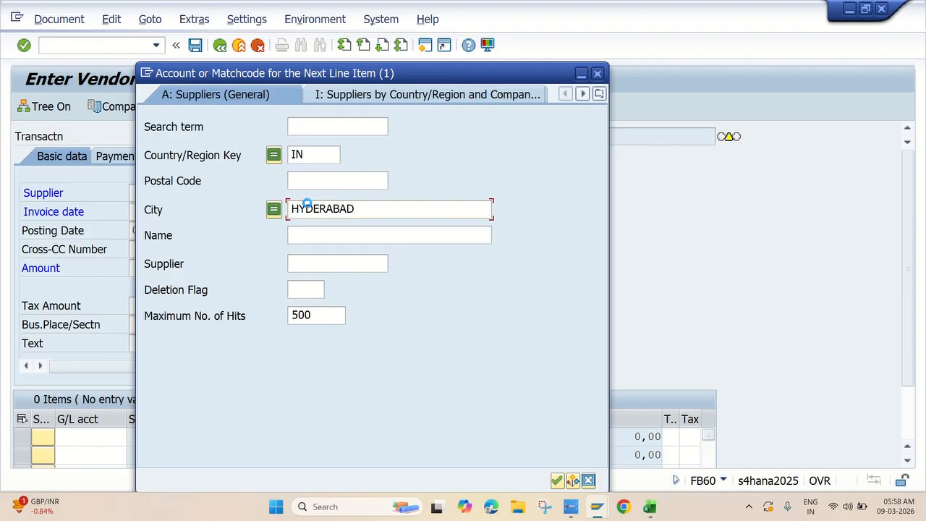
{"action": "key", "text": "Return"}
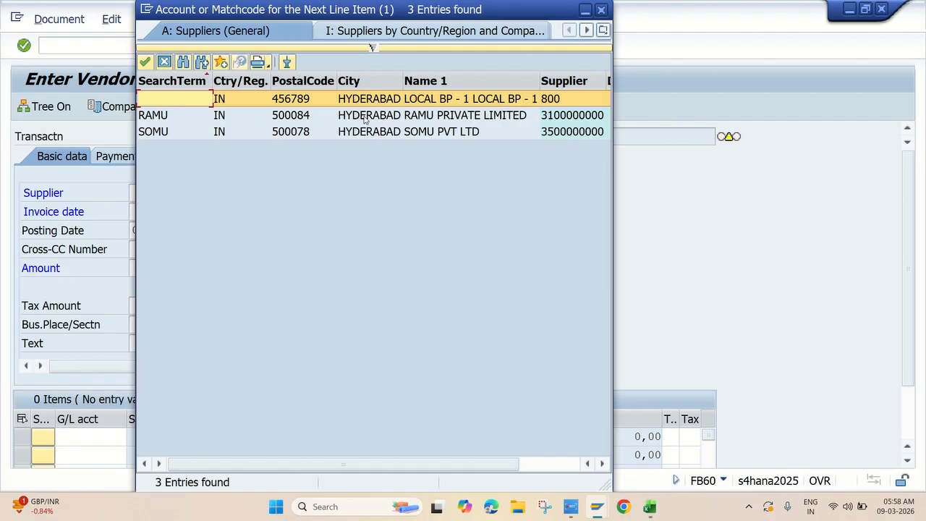
{"action": "double_click", "coordinate": [388, 117]}
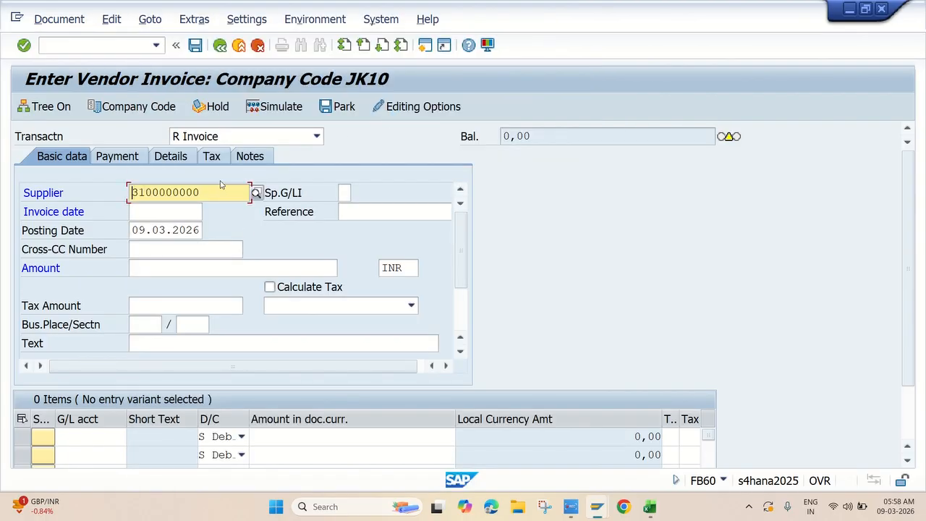
- Set the vendor invoice date to 09.03.2026 and the amount to 100000 INR
{"action": "left_click", "coordinate": [151, 212]}
{"action": "left_click", "coordinate": [208, 212]}
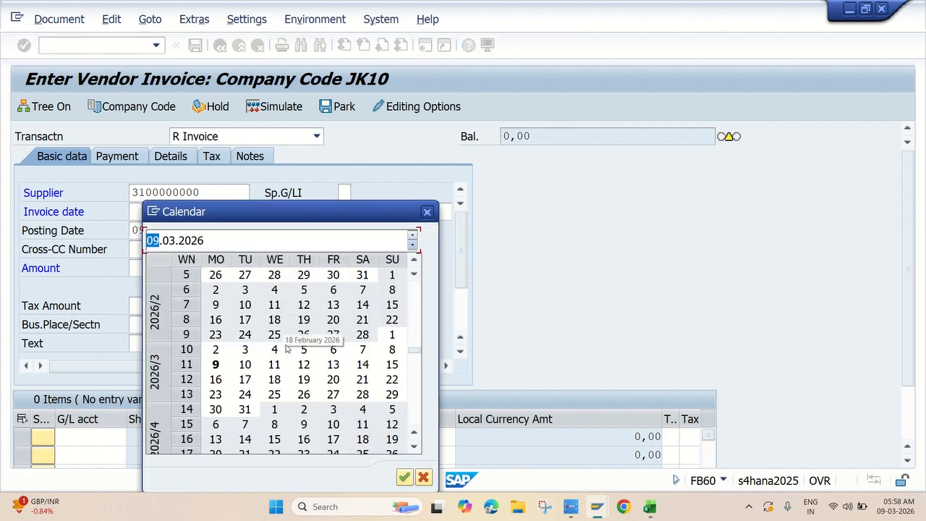
{"action": "double_click", "coordinate": [215, 365]}
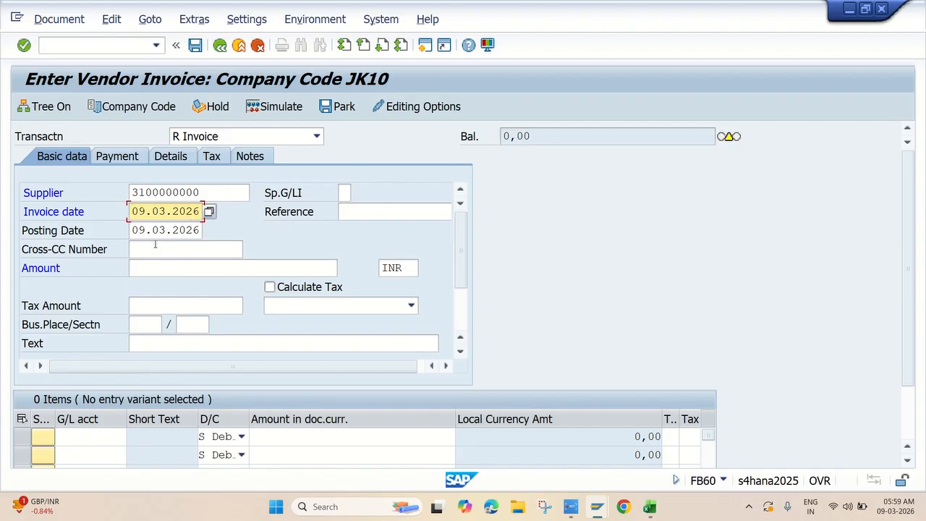
{"action": "left_click", "coordinate": [155, 270]}
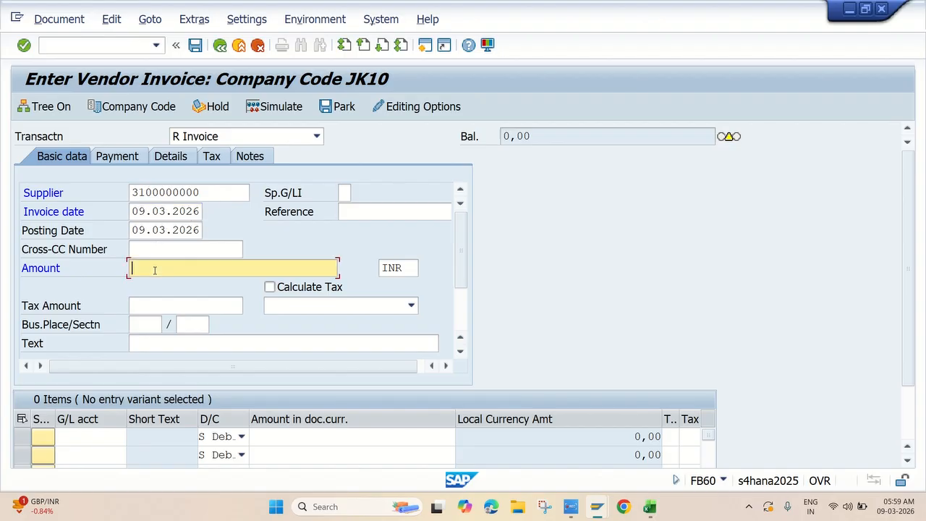
{"action": "type", "text": "1"}
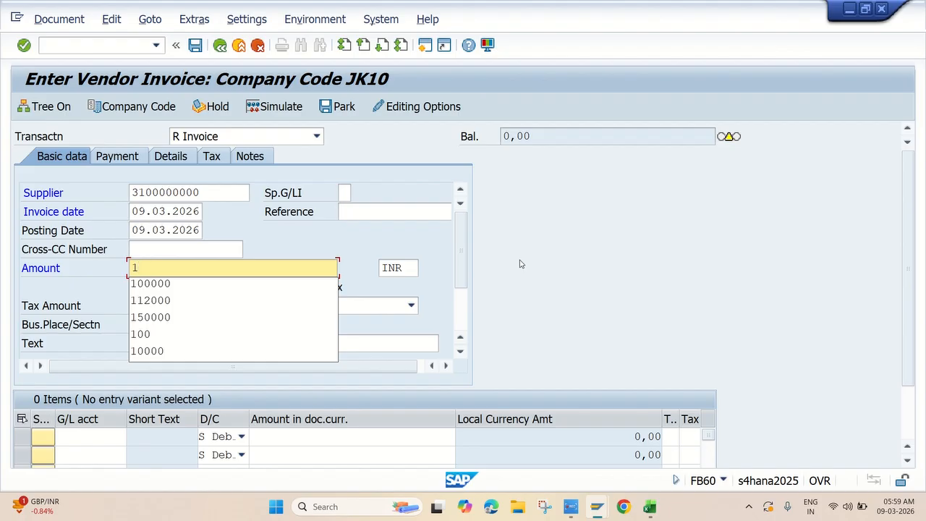
{"action": "type", "text": "00000"}
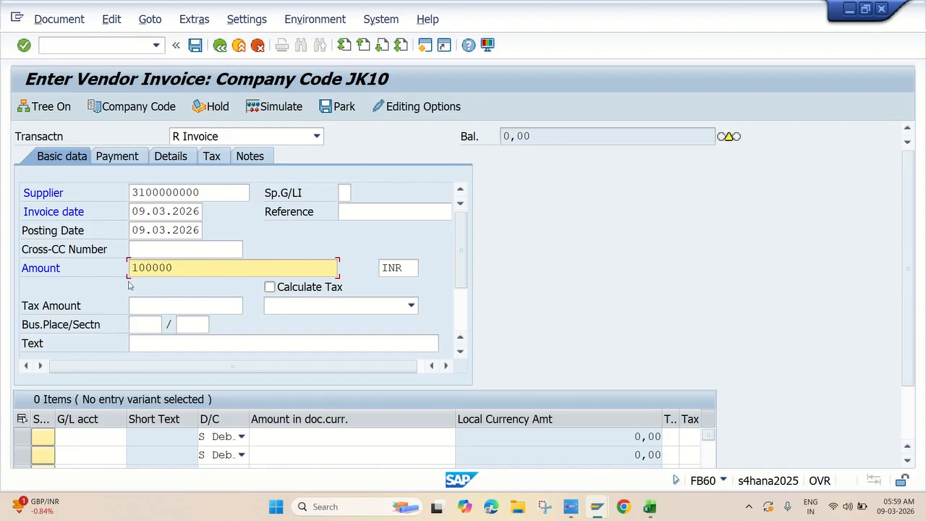
- Look up the G/L accounts in chart JKOC and assign 440001 Contractor Fee A/c to the first line item
{"action": "scroll", "coordinate": [234, 271], "scroll_direction": "down", "scroll_amount": 3}
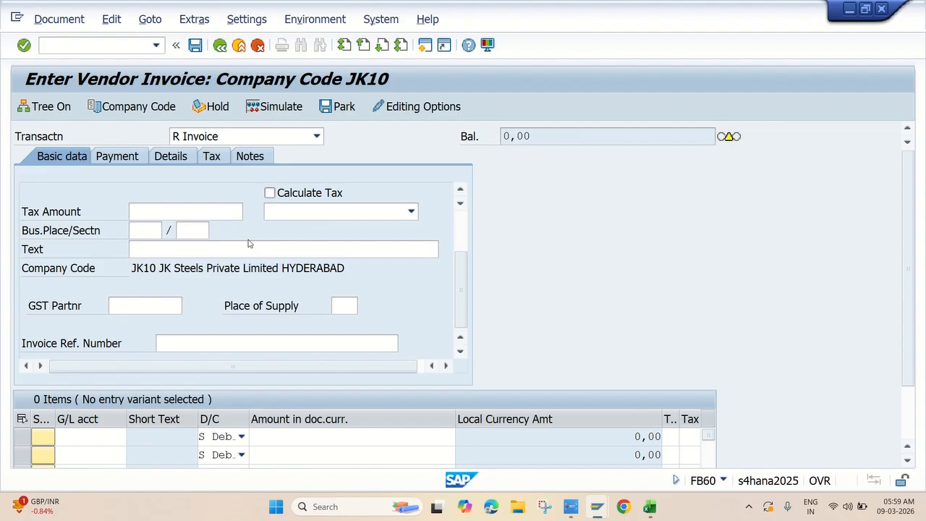
{"action": "scroll", "coordinate": [179, 245], "scroll_direction": "up", "scroll_amount": 2}
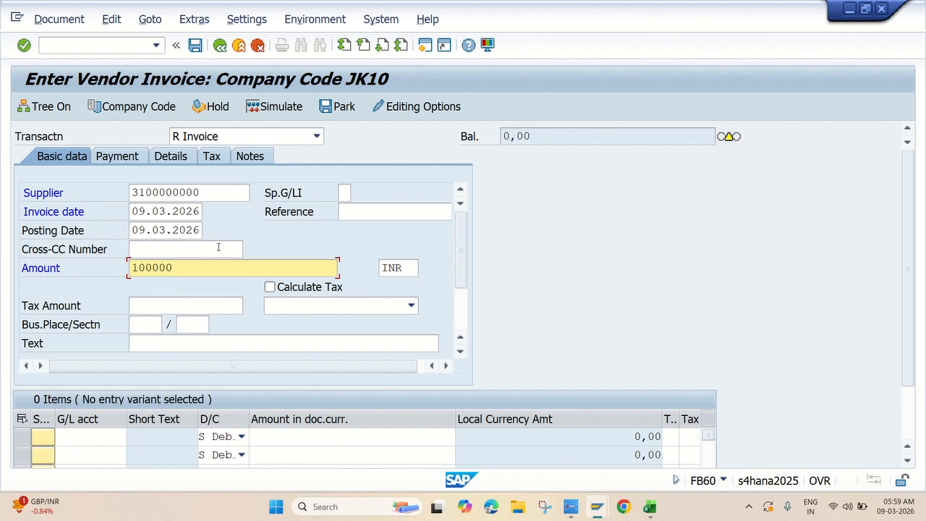
{"action": "scroll", "coordinate": [218, 248], "scroll_direction": "down", "scroll_amount": 1}
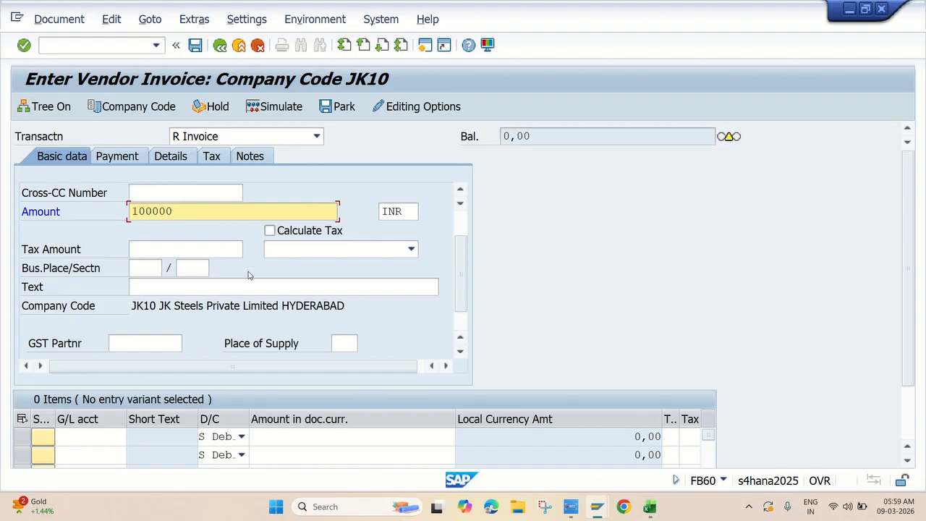
{"action": "scroll", "coordinate": [249, 275], "scroll_direction": "down", "scroll_amount": 2}
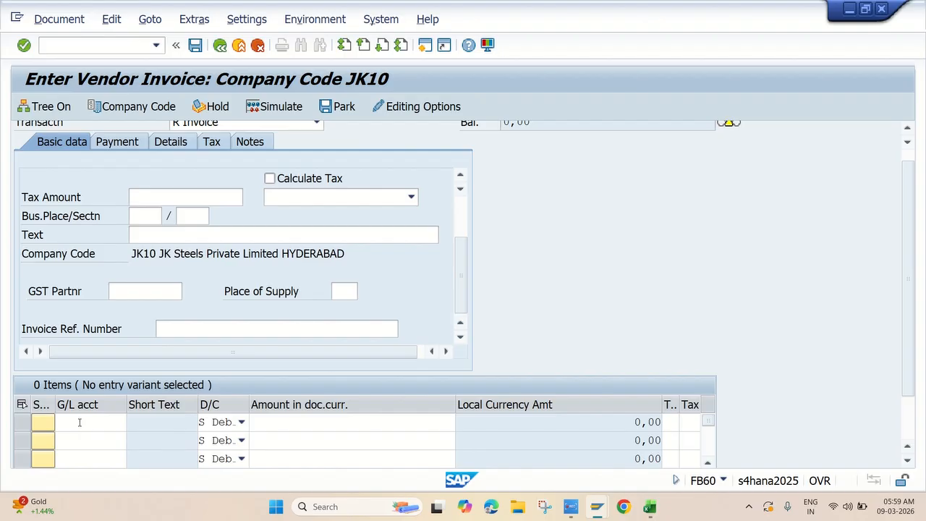
{"action": "left_click", "coordinate": [79, 422]}
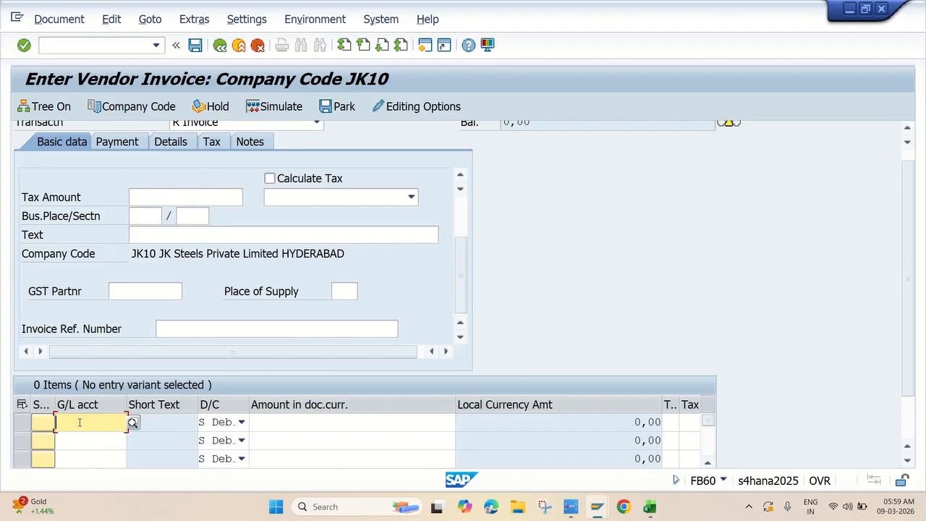
{"action": "left_click", "coordinate": [133, 424]}
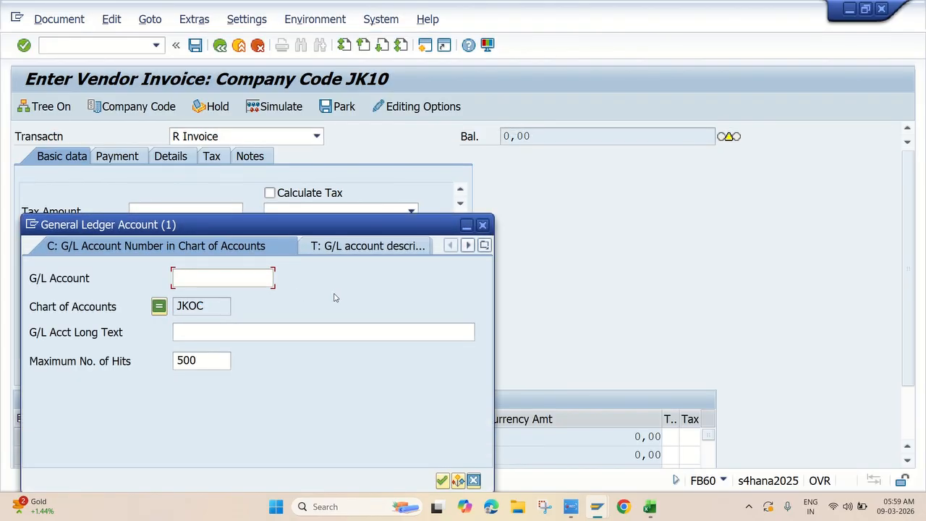
{"action": "key", "text": "Return"}
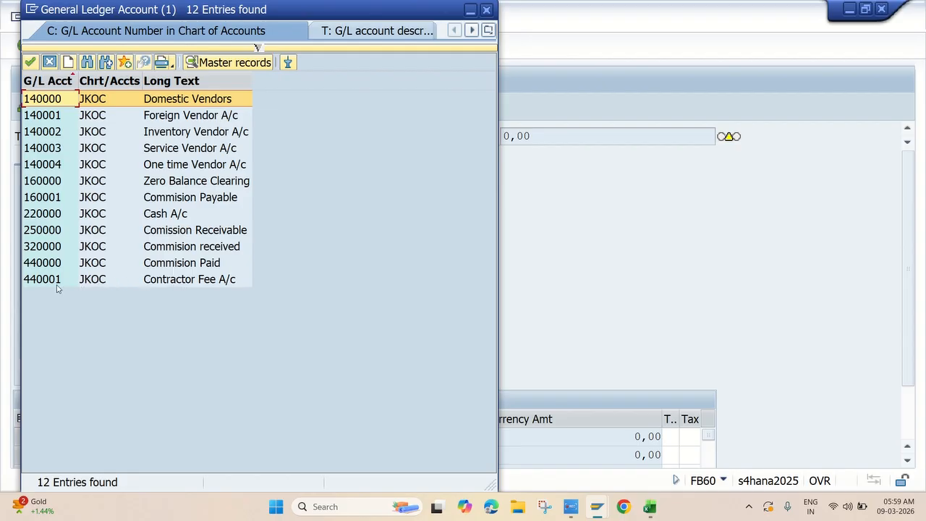
{"action": "left_click", "coordinate": [126, 282]}
{"action": "double_click", "coordinate": [126, 282]}
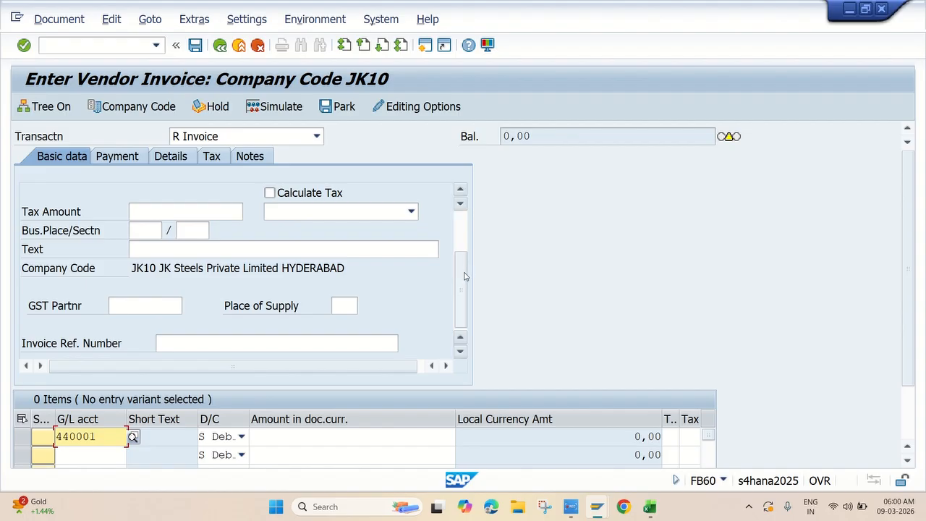
- Validate the invoice entries and fill in the required reference with INVIPOSTING
{"action": "scroll", "coordinate": [465, 277], "scroll_direction": "up", "scroll_amount": 3}
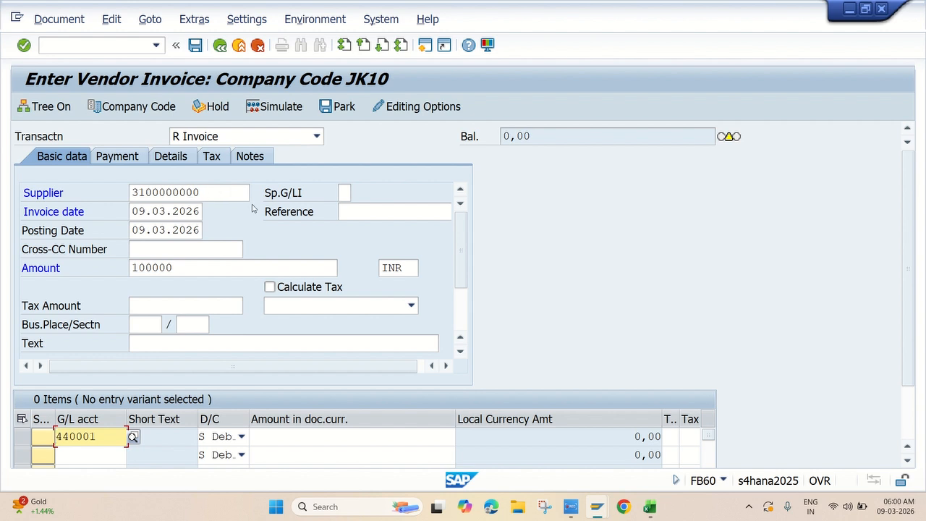
{"action": "key", "text": "Return"}
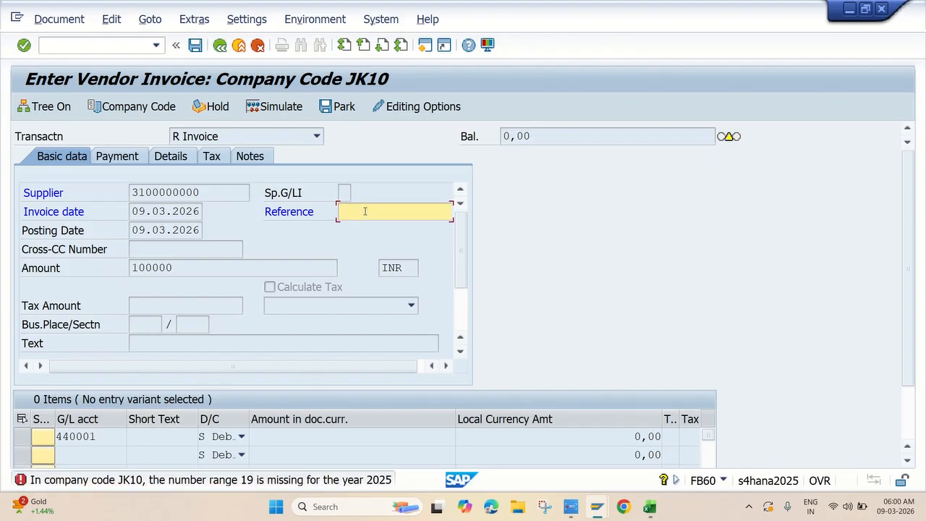
{"action": "type", "text": "INVIPOSTING"}
{"action": "key", "text": "Return"}
- Start FBN1 in a new session and open the accounting document number range intervals of company code JK10 for editing
{"action": "left_click", "coordinate": [424, 45]}
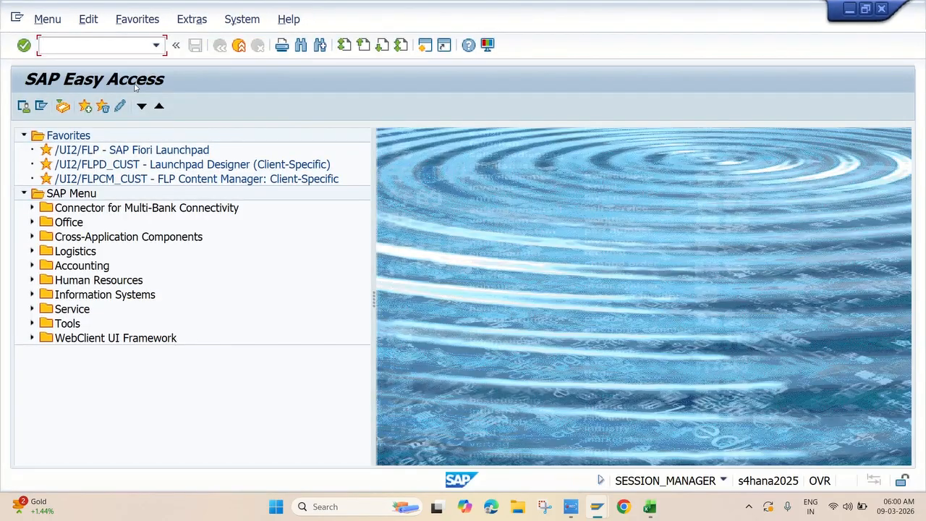
{"action": "type", "text": "FBN1"}
{"action": "key", "text": "Return"}
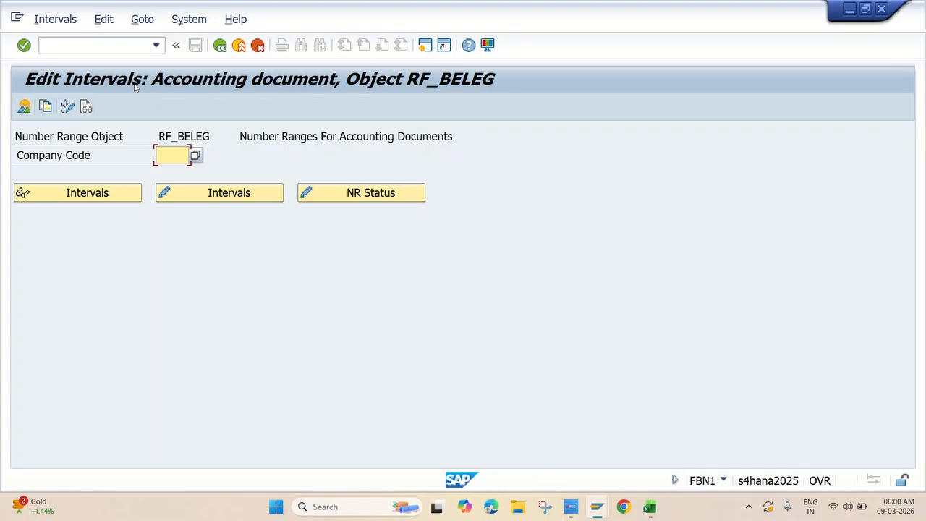
{"action": "left_click", "coordinate": [176, 156]}
{"action": "left_click", "coordinate": [172, 172]}
{"action": "left_click", "coordinate": [209, 194]}
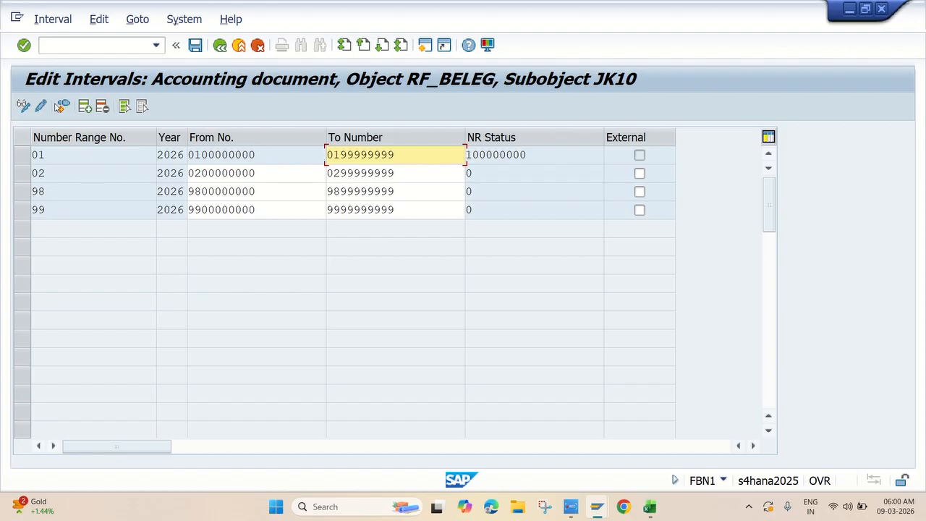
{"action": "left_click", "coordinate": [84, 107]}
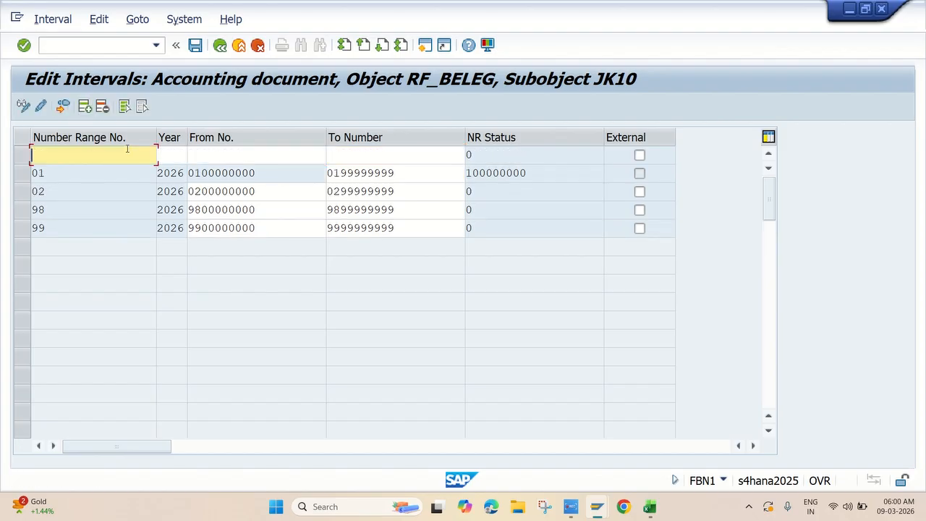
{"action": "type", "text": "19"}
{"action": "left_click", "coordinate": [179, 156]}
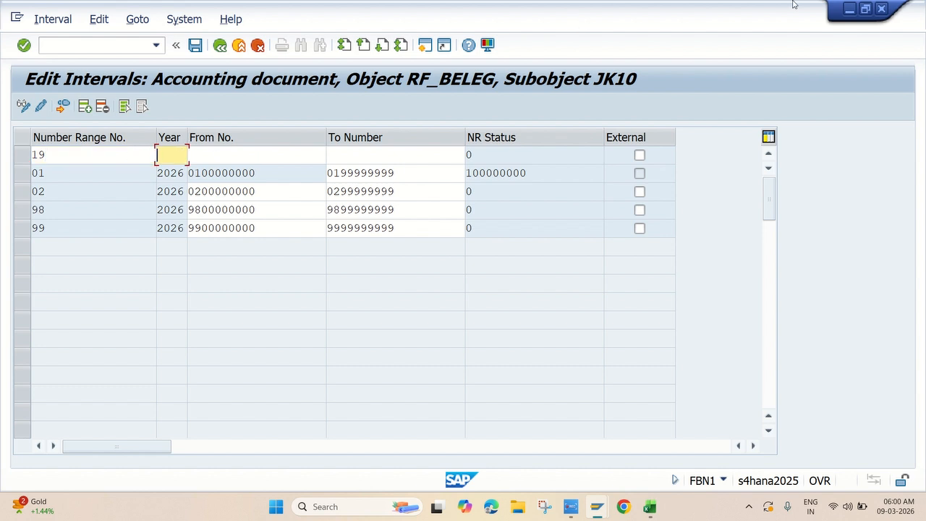
{"action": "type", "text": "2026"}
{"action": "left_click", "coordinate": [215, 159]}
{"action": "type", "text": "19"}
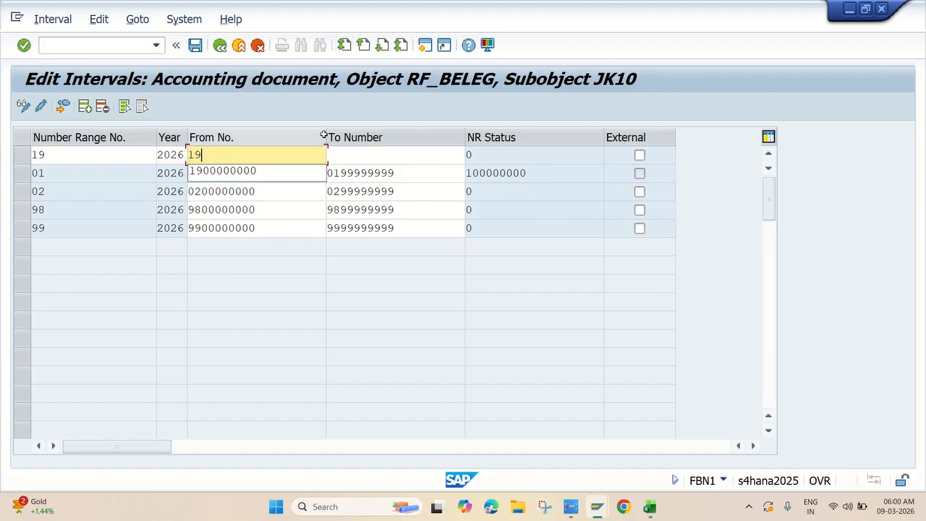
{"action": "type", "text": "00000000"}
{"action": "key", "text": "Tab"}
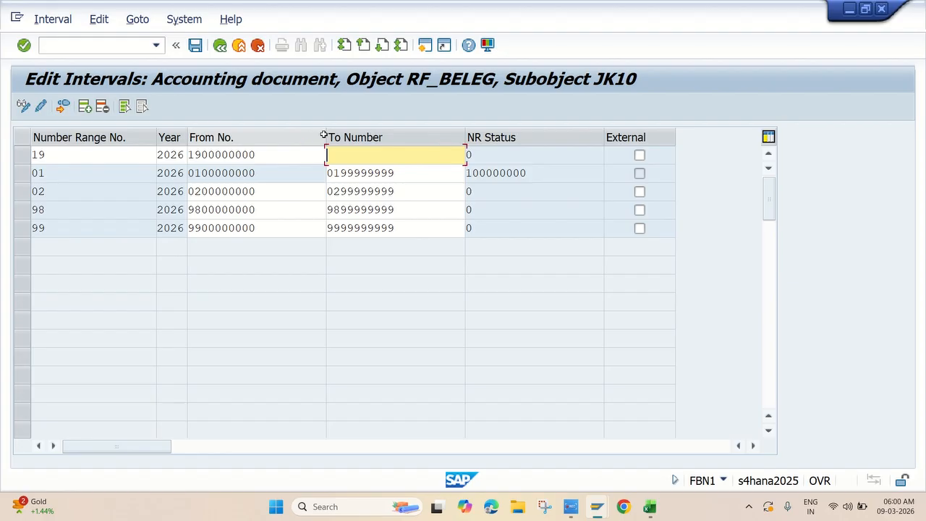
{"action": "type", "text": "1999999999"}
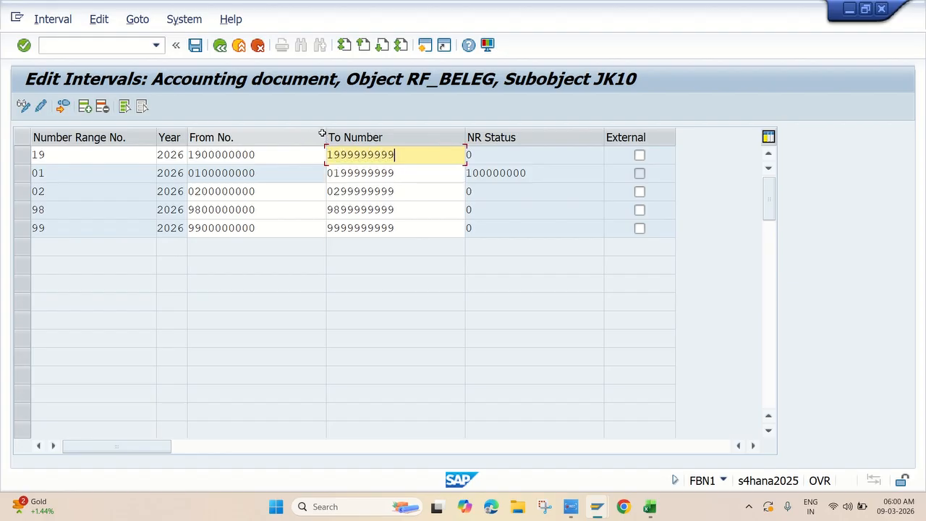
- Save the number range intervals of company code JK10 and close the FBN1 session
{"action": "key", "text": "Return"}
{"action": "left_click", "coordinate": [195, 45]}
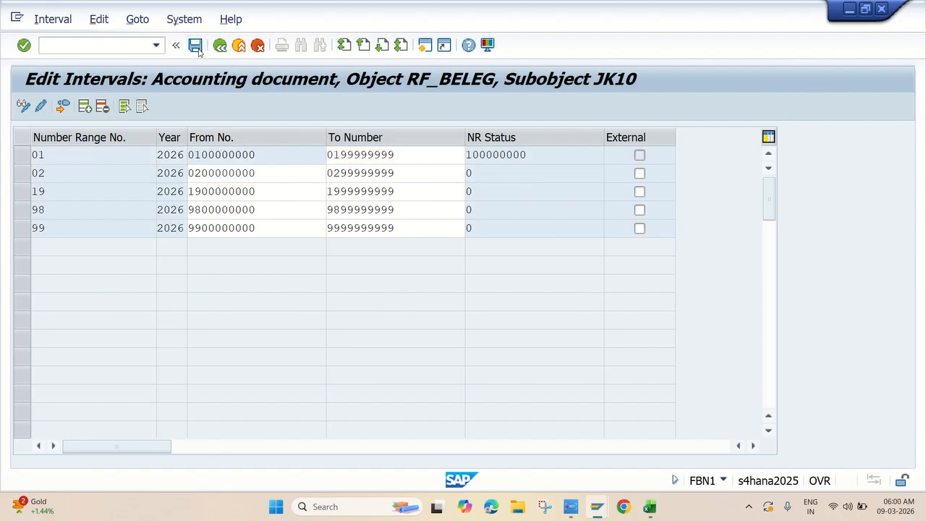
{"action": "left_click", "coordinate": [549, 402]}
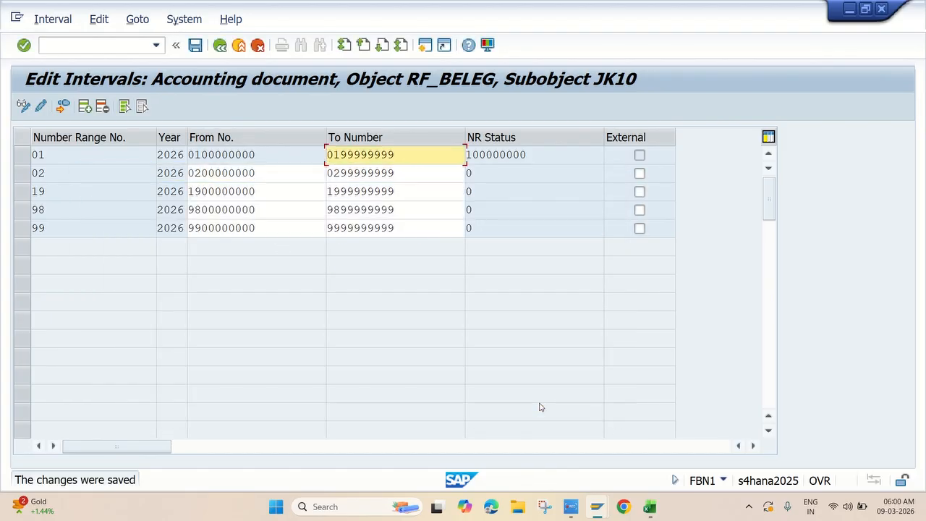
{"action": "left_click", "coordinate": [220, 45]}
{"action": "left_click", "coordinate": [881, 8]}
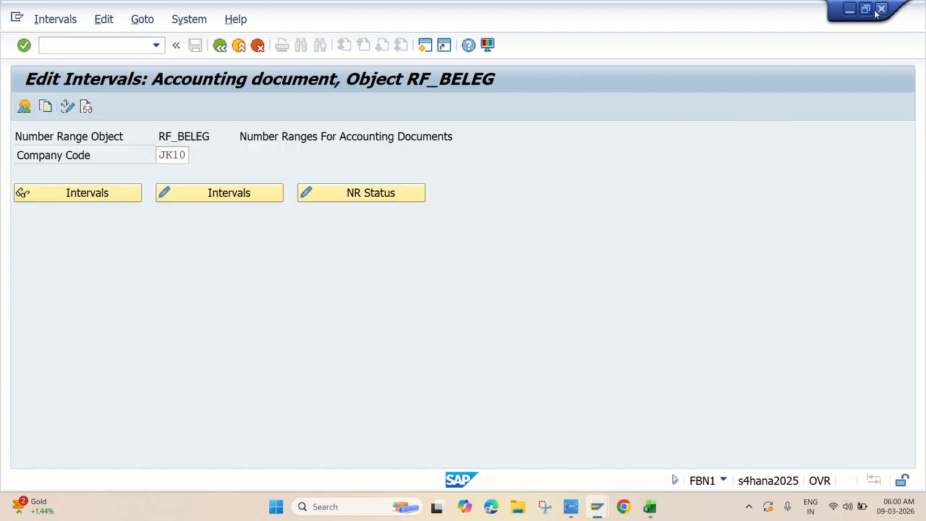
- Assign cost center JKFC to the G/L account 440001 line of the vendor invoice and validate the entry
{"action": "key", "text": "Return"}
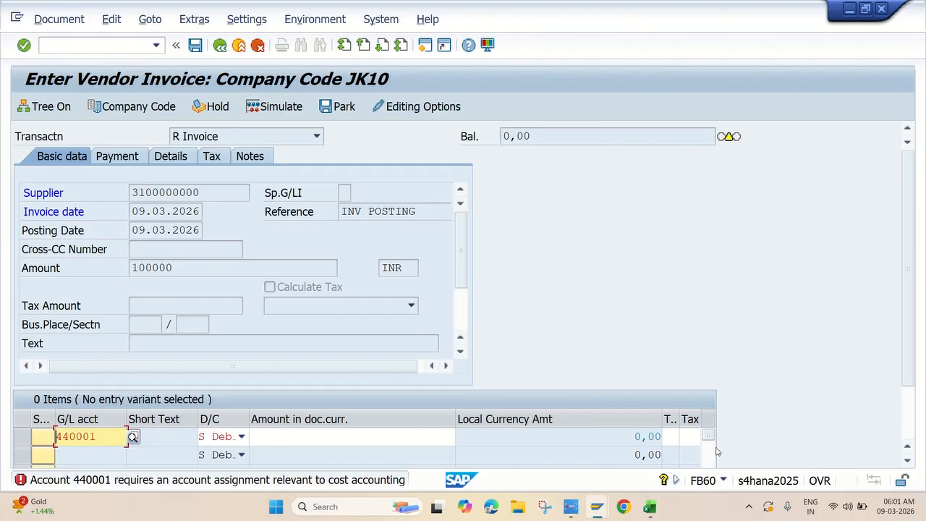
{"action": "key", "text": "Return"}
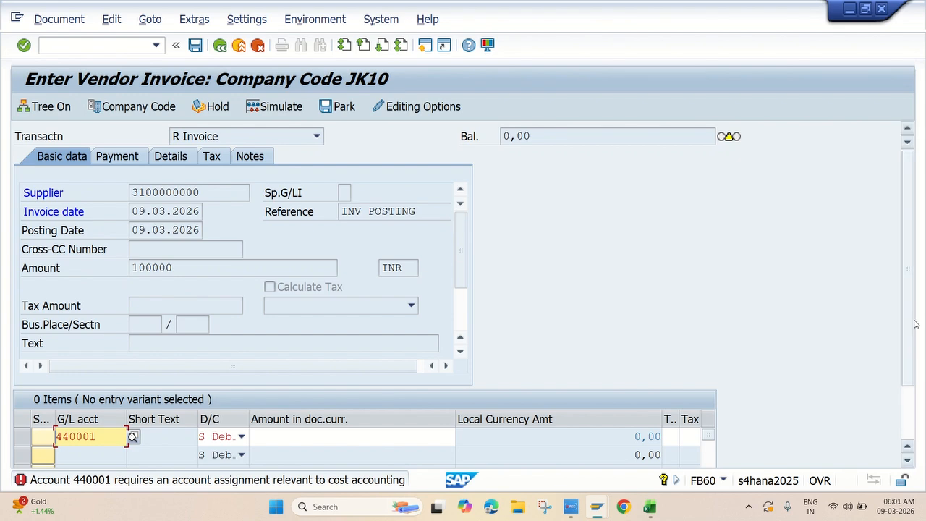
{"action": "scroll", "coordinate": [796, 398], "scroll_direction": "down", "scroll_amount": 3}
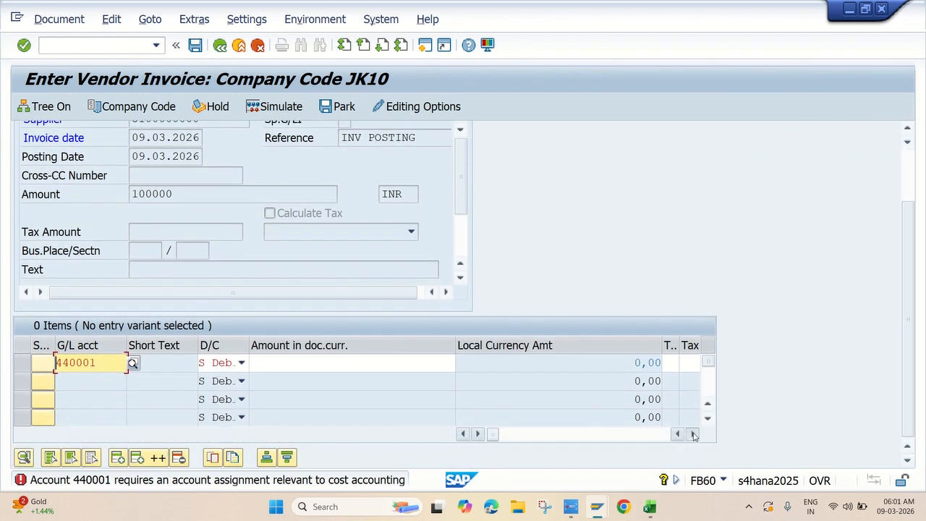
{"action": "left_click", "coordinate": [692, 434]}
{"action": "left_click", "coordinate": [692, 434]}
{"action": "left_click", "coordinate": [693, 433]}
{"action": "left_click", "coordinate": [692, 433]}
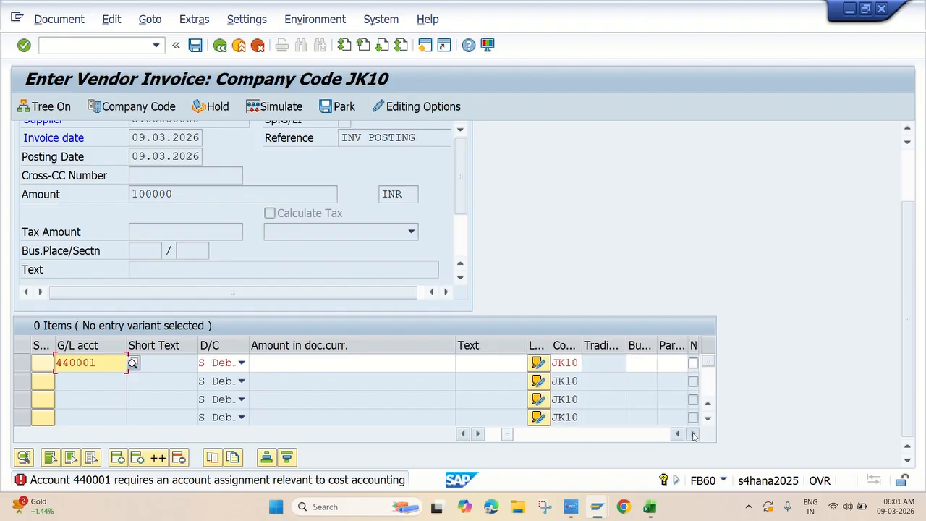
{"action": "left_click", "coordinate": [692, 434]}
{"action": "left_click", "coordinate": [693, 433]}
{"action": "left_click", "coordinate": [645, 369]}
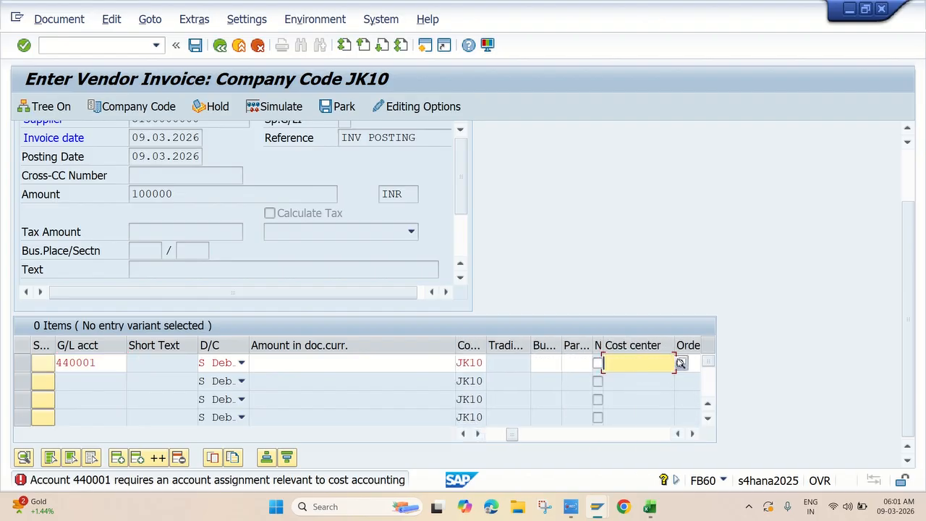
{"action": "left_click", "coordinate": [681, 363]}
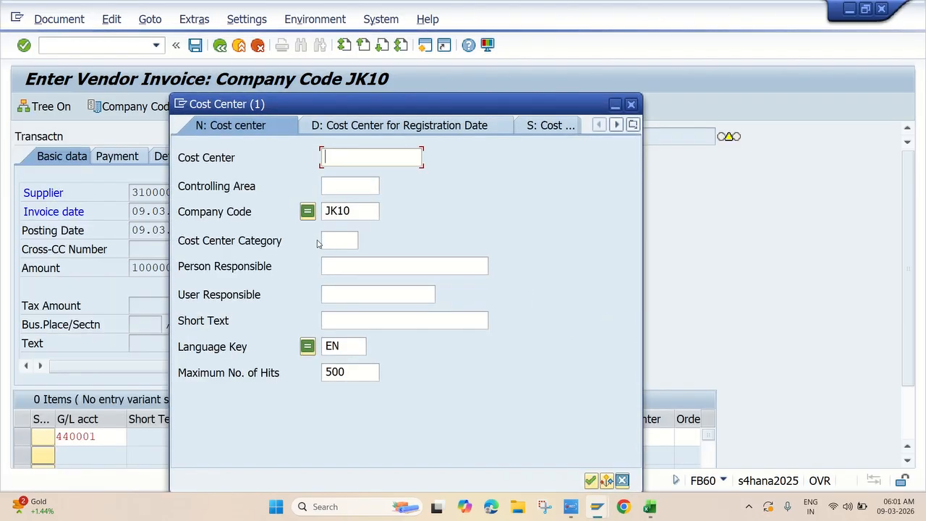
{"action": "key", "text": "Return"}
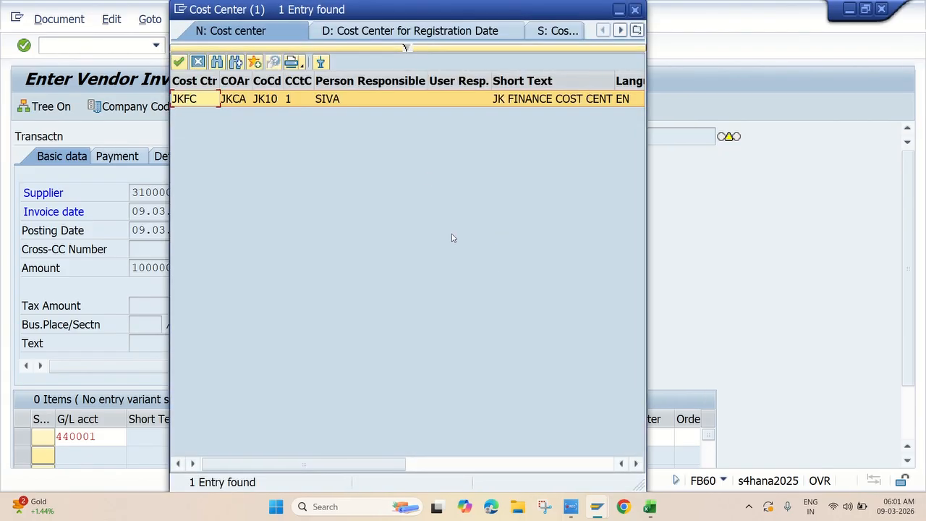
{"action": "double_click", "coordinate": [205, 98]}
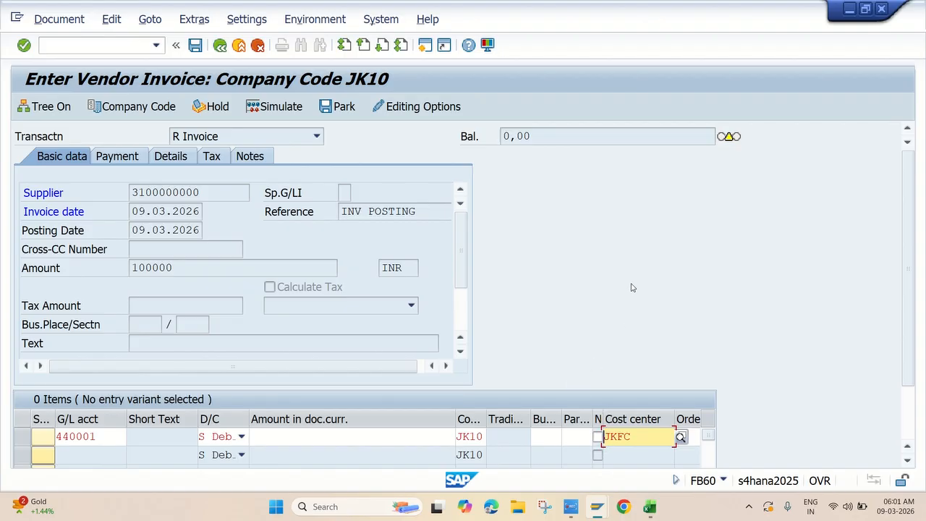
{"action": "key", "text": "Return"}
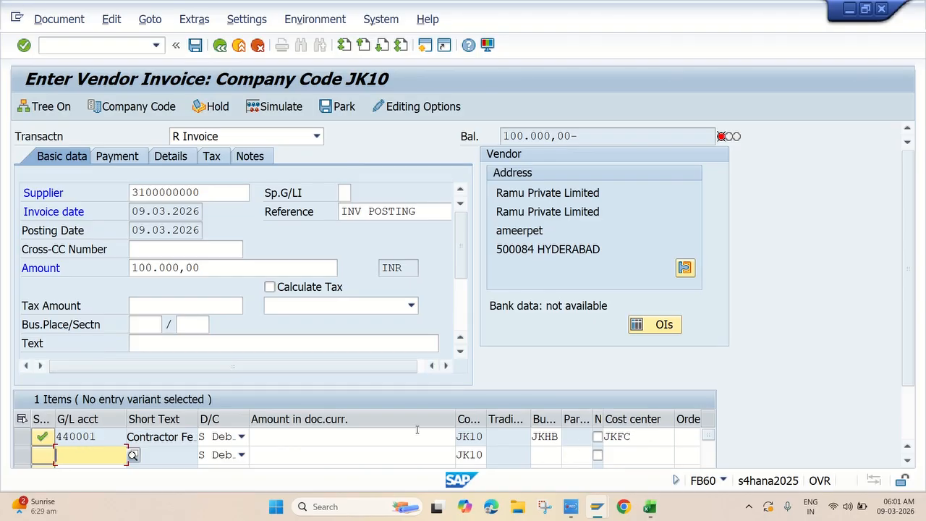
- Set the amount in document currency of the 440001 line item to 100000
{"action": "left_click", "coordinate": [386, 436]}
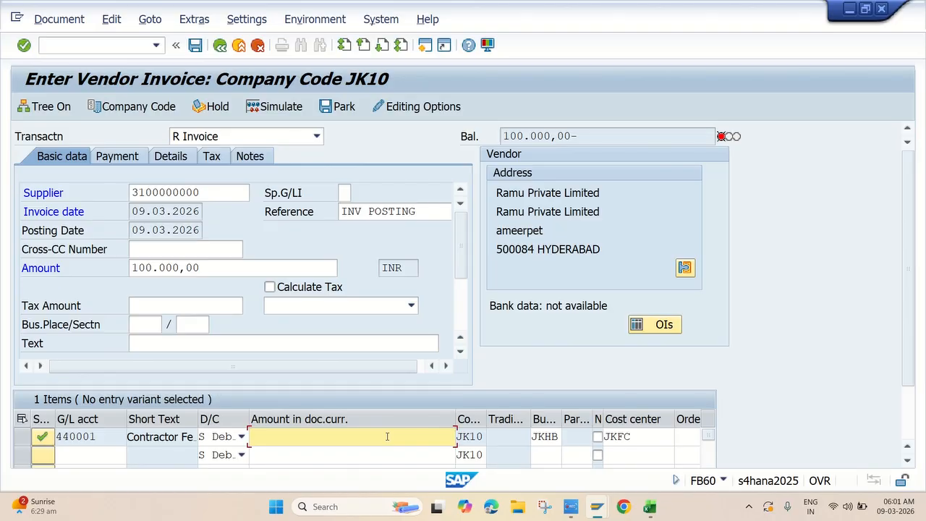
{"action": "type", "text": "100000"}
{"action": "key", "text": "Return"}
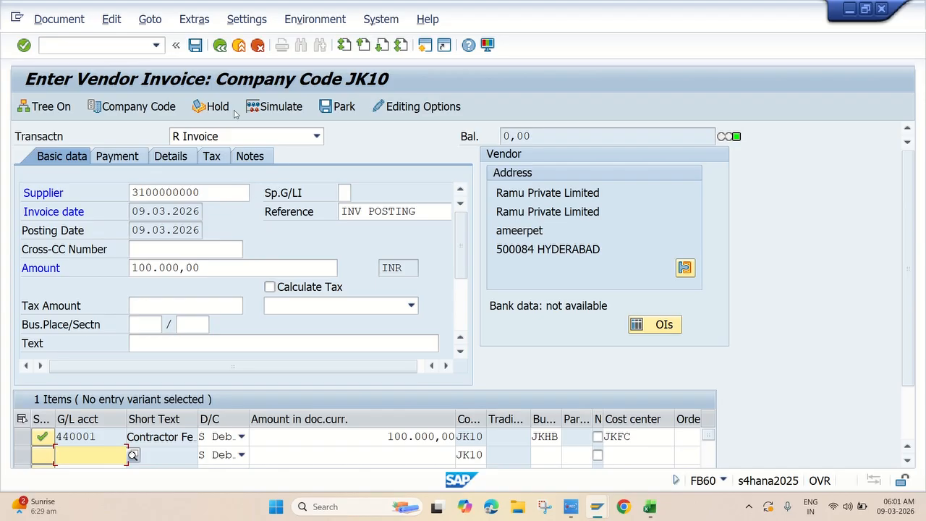
- Simulate the vendor invoice and post it in company code JK10
{"action": "left_click", "coordinate": [273, 109]}
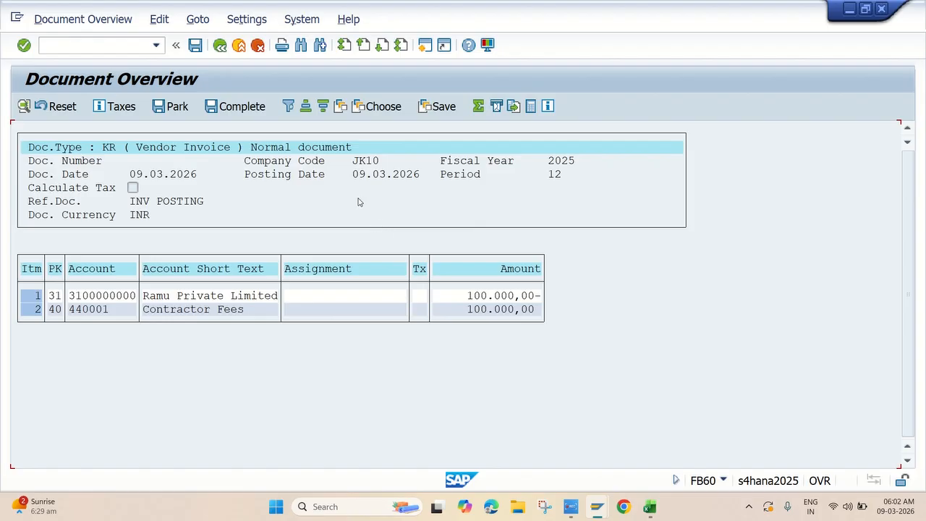
{"action": "left_click", "coordinate": [200, 49]}
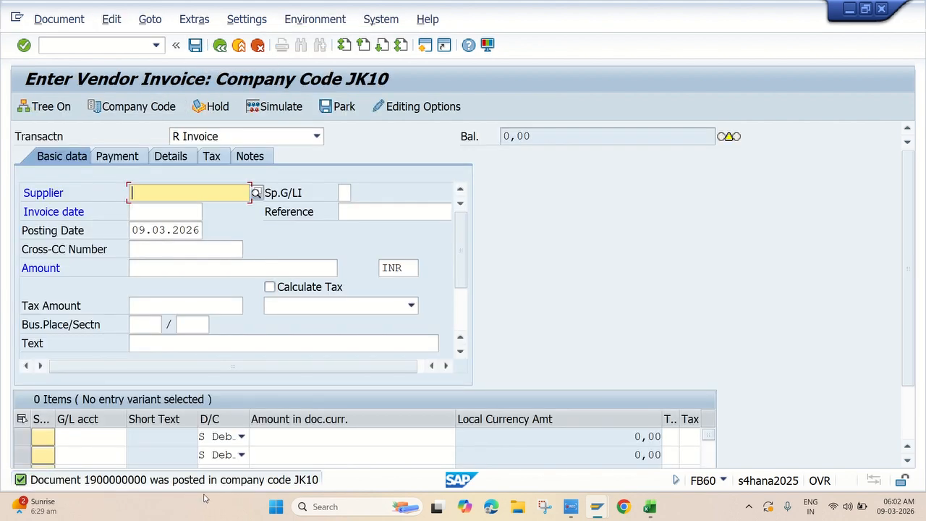
- Display the posted invoice document and examine its general ledger view, including the one for ledger J4
{"action": "left_click", "coordinate": [59, 19]}
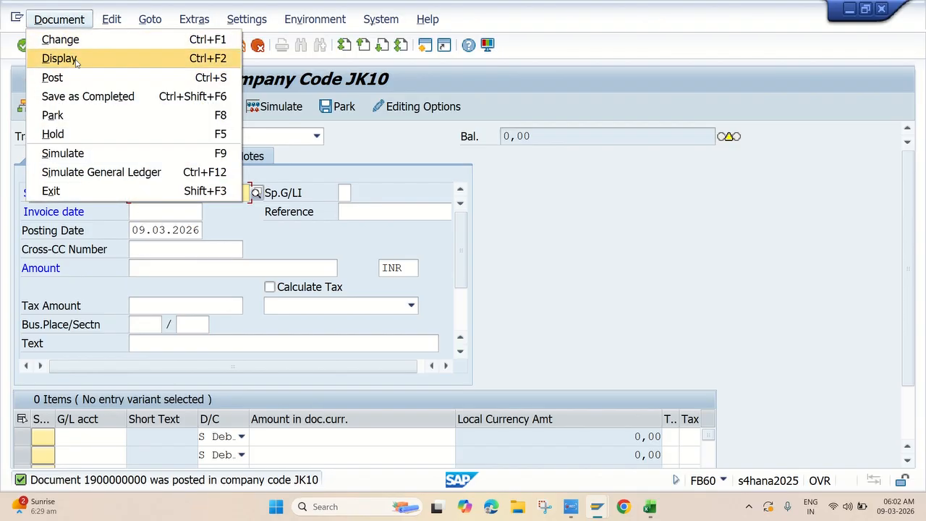
{"action": "left_click", "coordinate": [59, 58]}
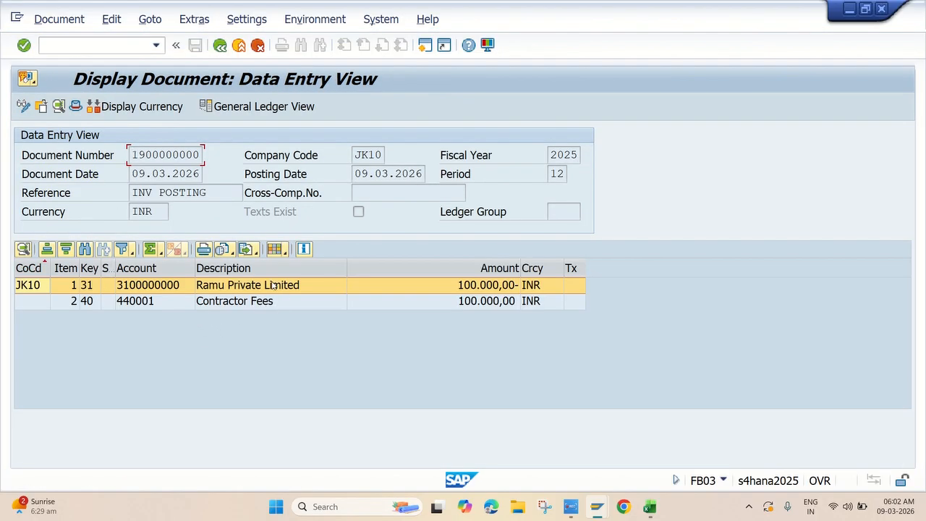
{"action": "left_click", "coordinate": [60, 22]}
{"action": "left_click", "coordinate": [293, 112]}
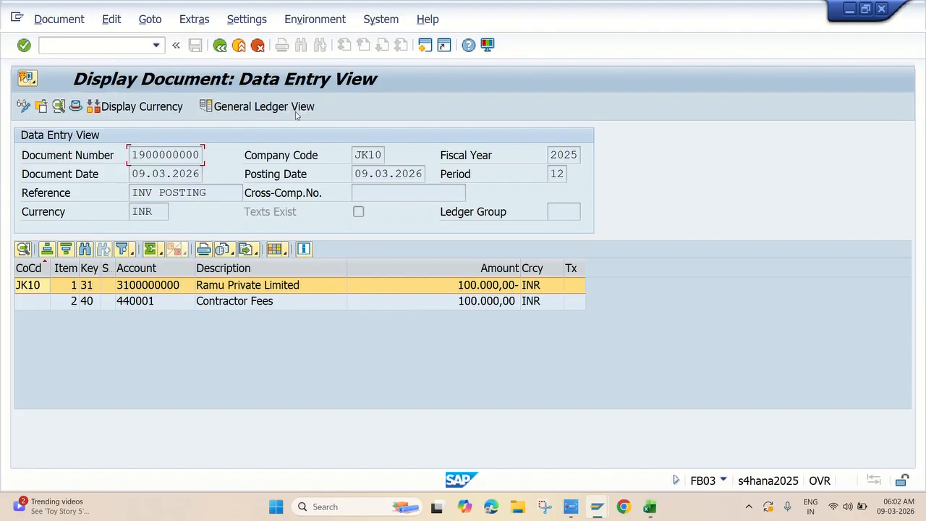
{"action": "left_click", "coordinate": [289, 109]}
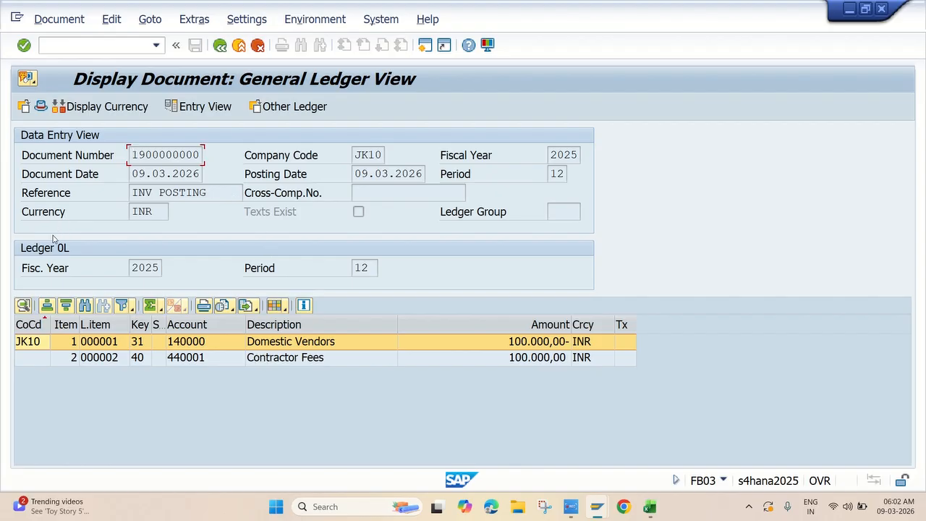
{"action": "left_click", "coordinate": [293, 108]}
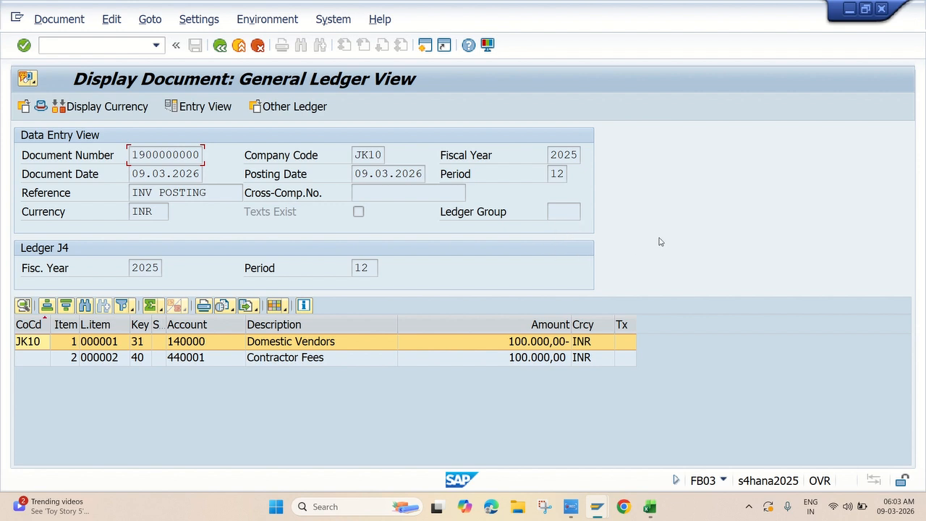
- Switch to the Excel workbook and look up the transaction code for Vendor Payment in the testing list
{"action": "left_click", "coordinate": [572, 507]}
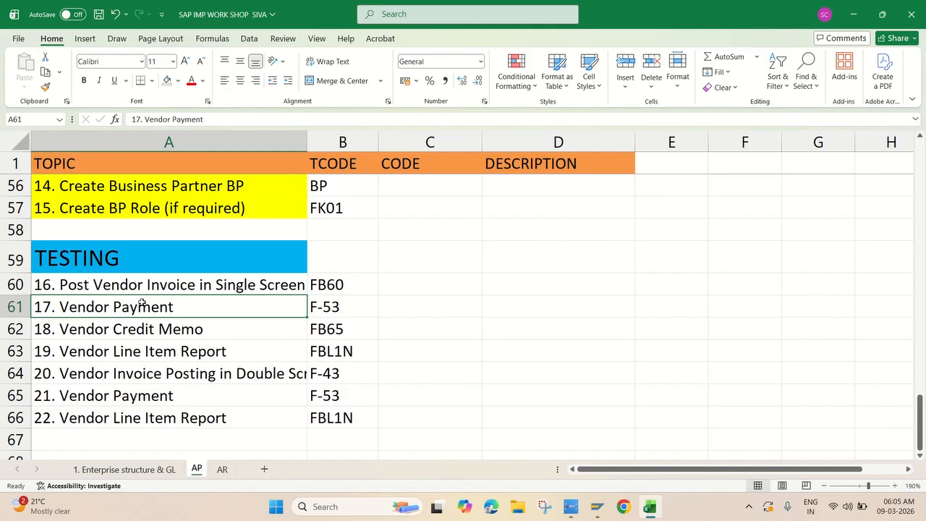
{"action": "left_click", "coordinate": [321, 310]}
{"action": "left_click", "coordinate": [204, 312]}
{"action": "left_click", "coordinate": [349, 307]}
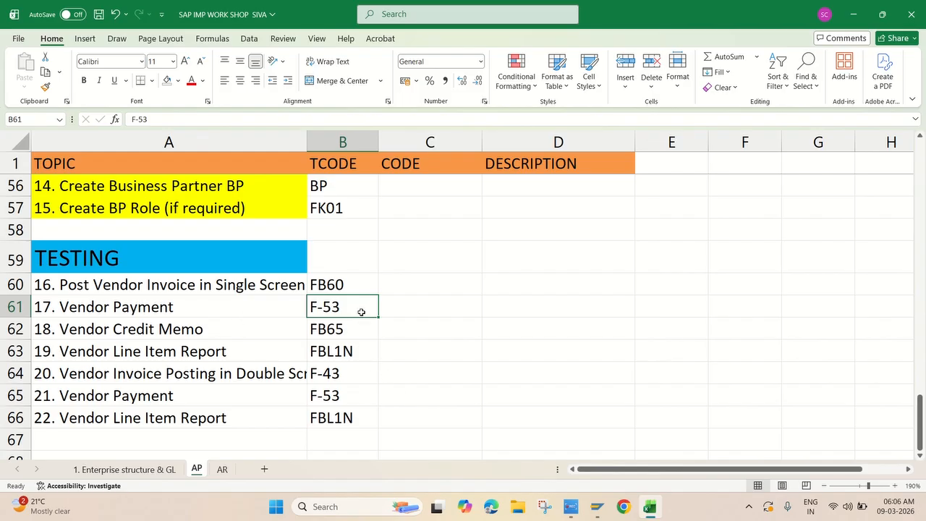
- Switch back to SAP Easy Access and start F-53 from the outgoing payment entries of Accounts Payable
{"action": "mouse_move", "coordinate": [597, 506]}
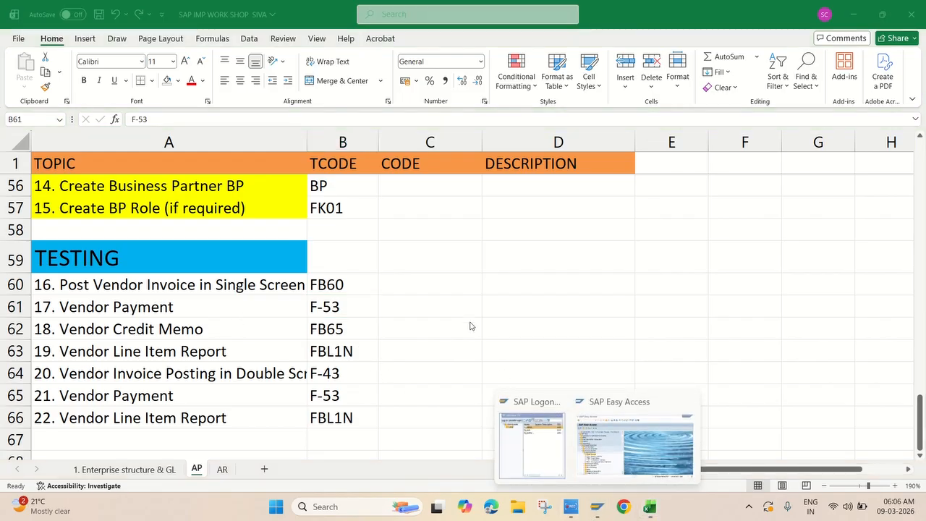
{"action": "left_click", "coordinate": [647, 446]}
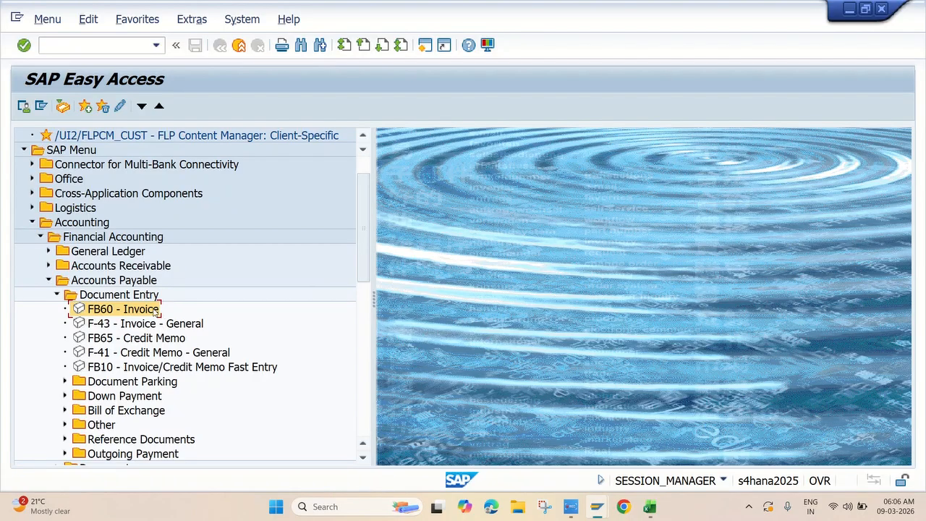
{"action": "scroll", "coordinate": [125, 309], "scroll_direction": "down", "scroll_amount": 1}
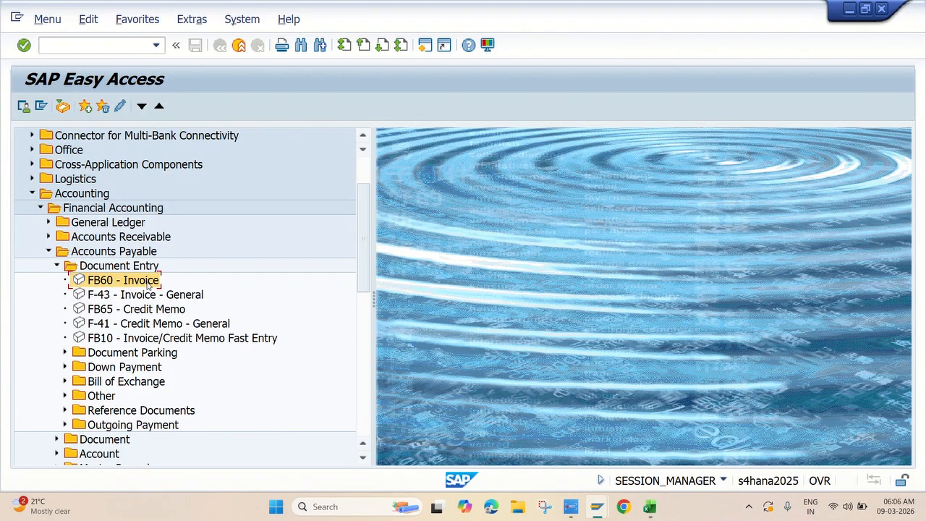
{"action": "scroll", "coordinate": [168, 340], "scroll_direction": "down", "scroll_amount": 3}
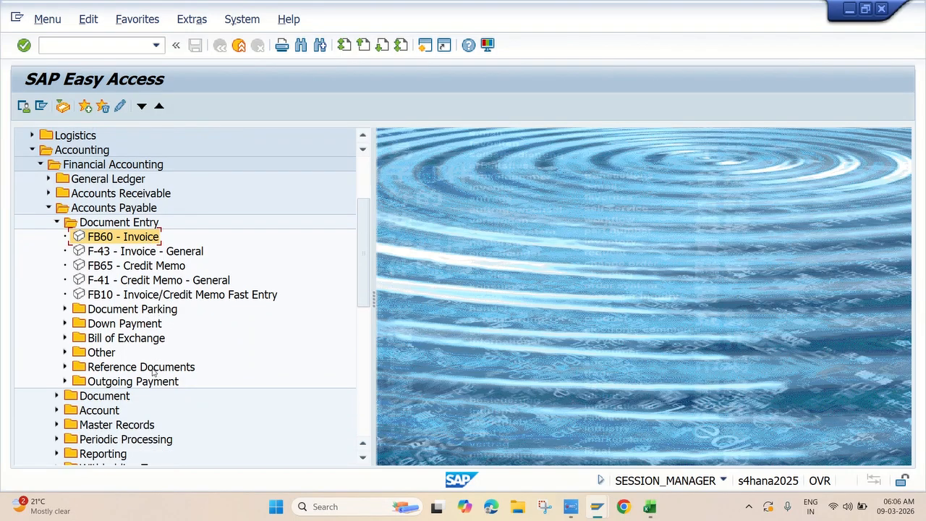
{"action": "left_click", "coordinate": [64, 381]}
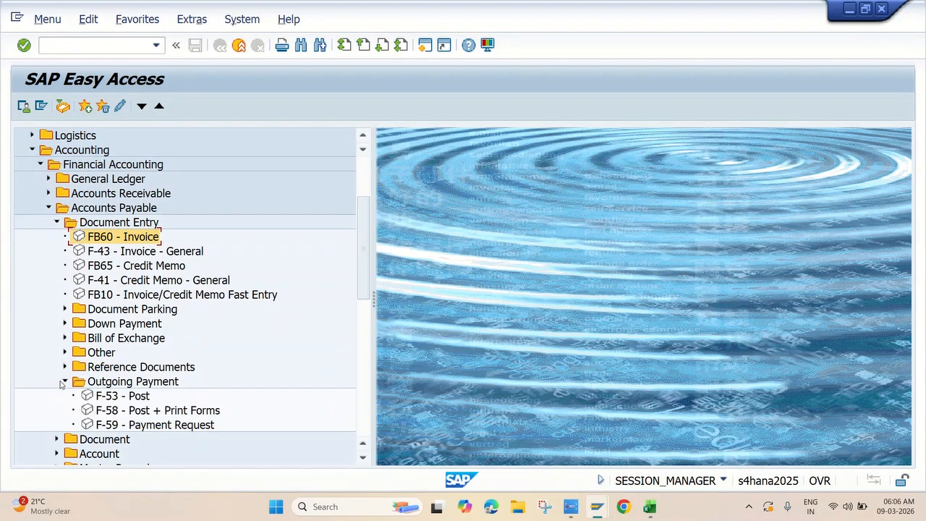
{"action": "scroll", "coordinate": [196, 359], "scroll_direction": "down", "scroll_amount": 1}
{"action": "scroll", "coordinate": [207, 356], "scroll_direction": "down", "scroll_amount": 1}
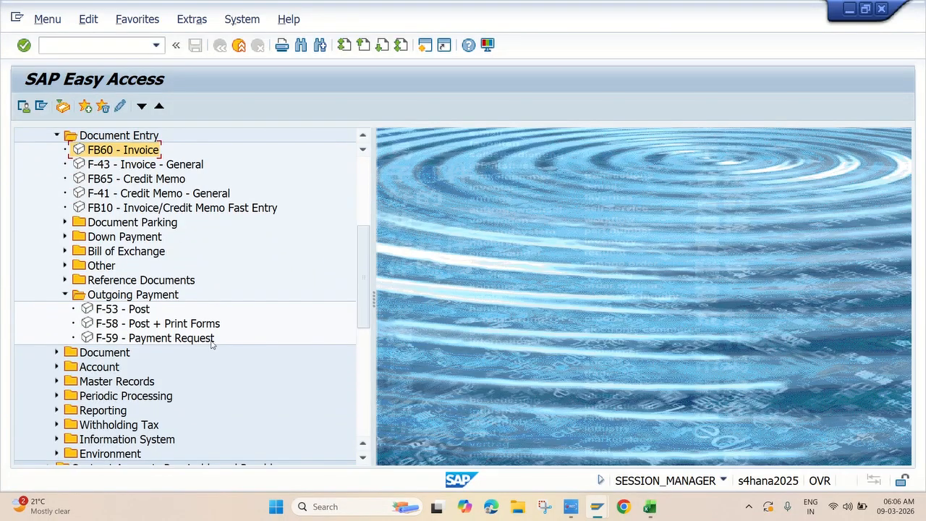
{"action": "key", "text": "alt+Tab"}
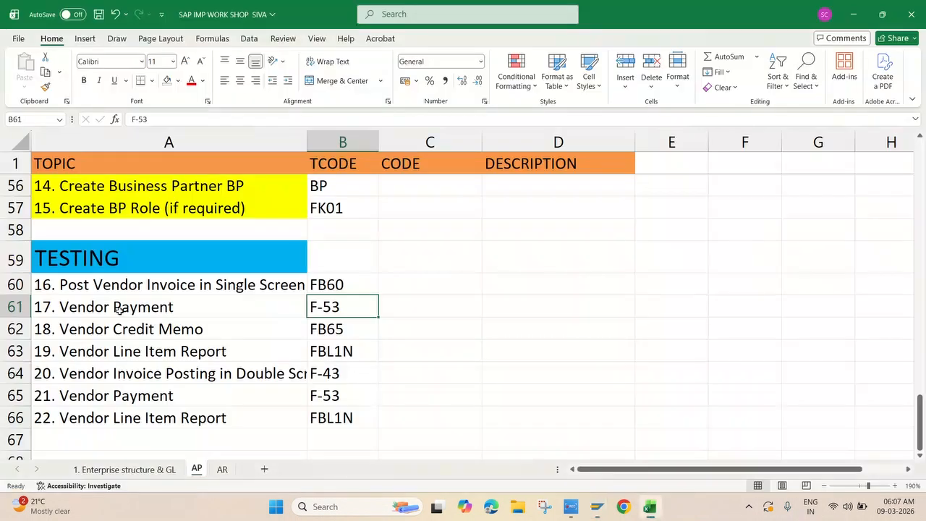
{"action": "key", "text": "alt+Tab"}
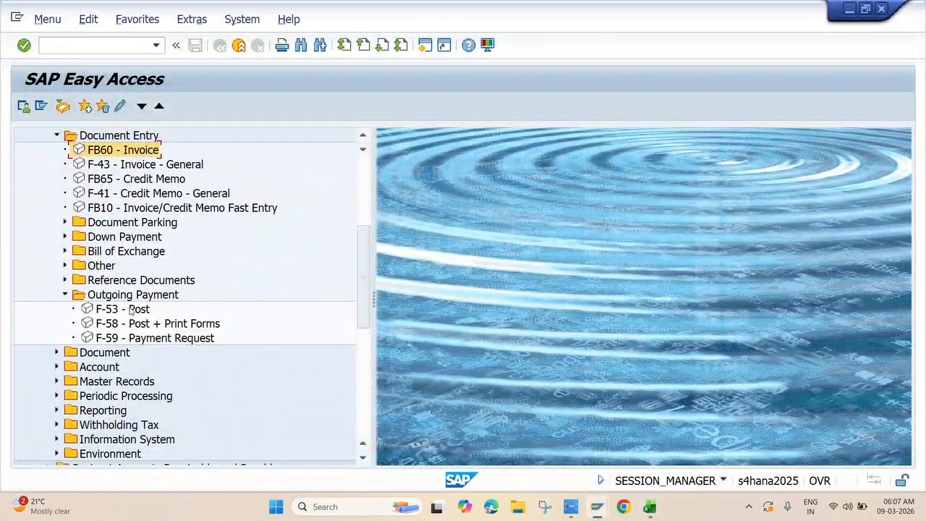
{"action": "double_click", "coordinate": [130, 310]}
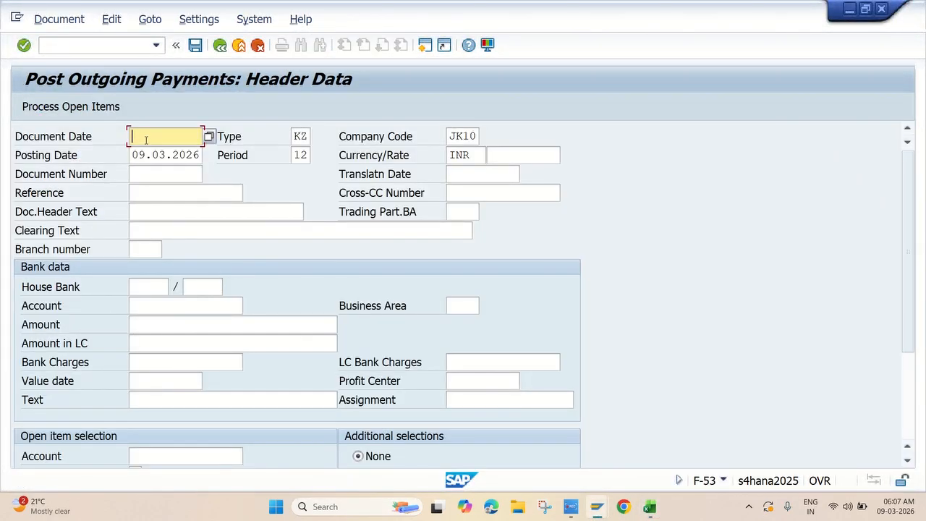
- Fill in the payment header with document date 09.03.2026 and reference VEN PAYMENT
{"action": "left_click", "coordinate": [208, 137]}
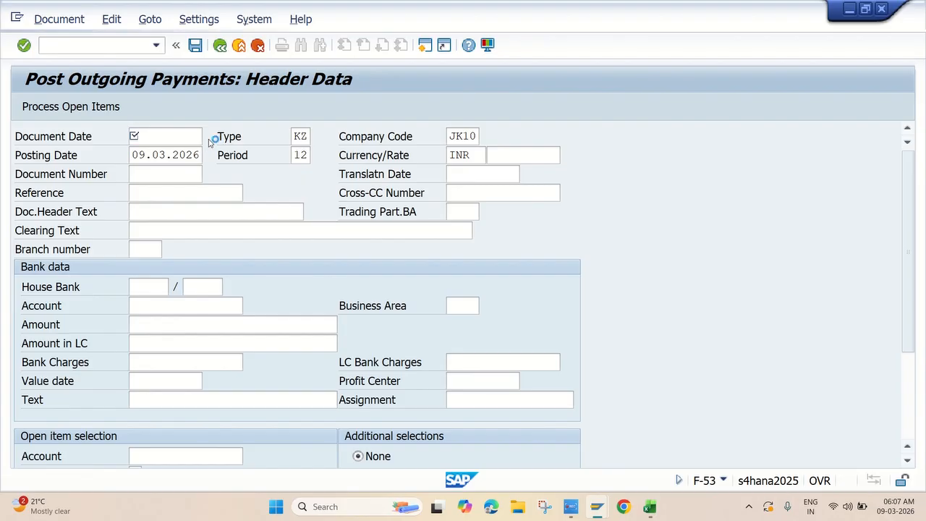
{"action": "double_click", "coordinate": [215, 365]}
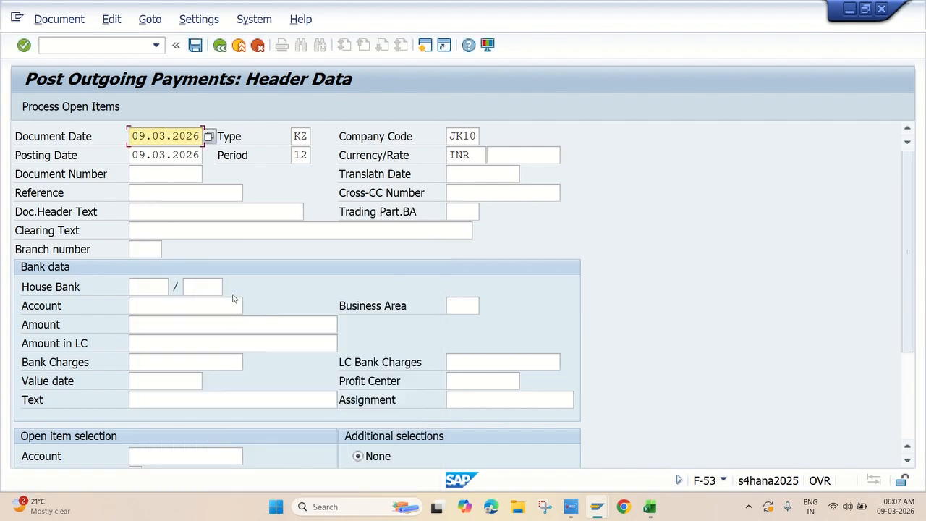
{"action": "left_click", "coordinate": [145, 189]}
{"action": "type", "text": "VEN"}
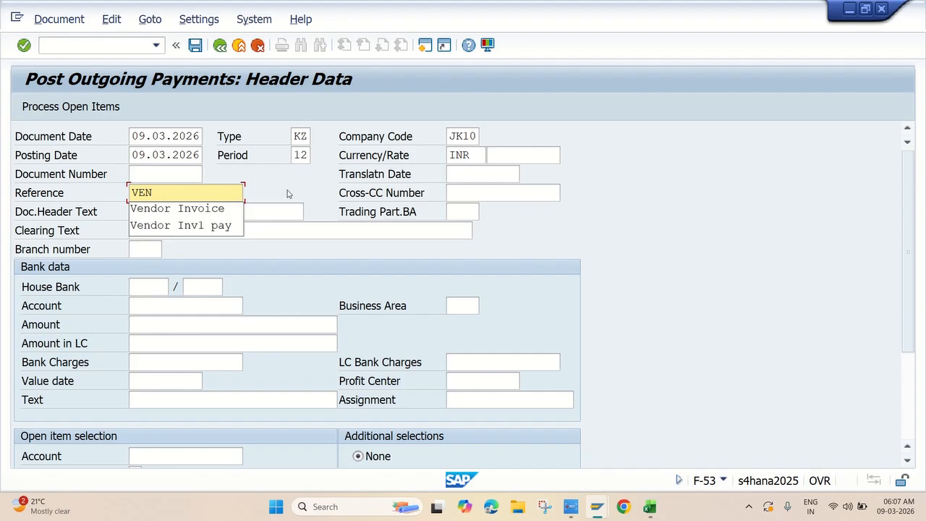
{"action": "type", "text": " PAYMEN"}
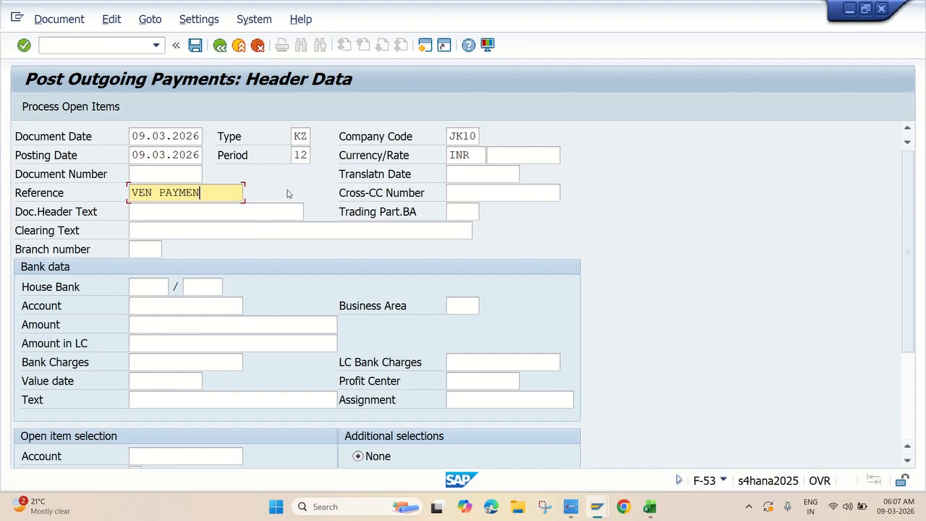
{"action": "type", "text": "T"}
- In the bank data, choose the Cash A/c G/L account from chart of accounts JKOC and set the amount to 75000
{"action": "left_click", "coordinate": [231, 312]}
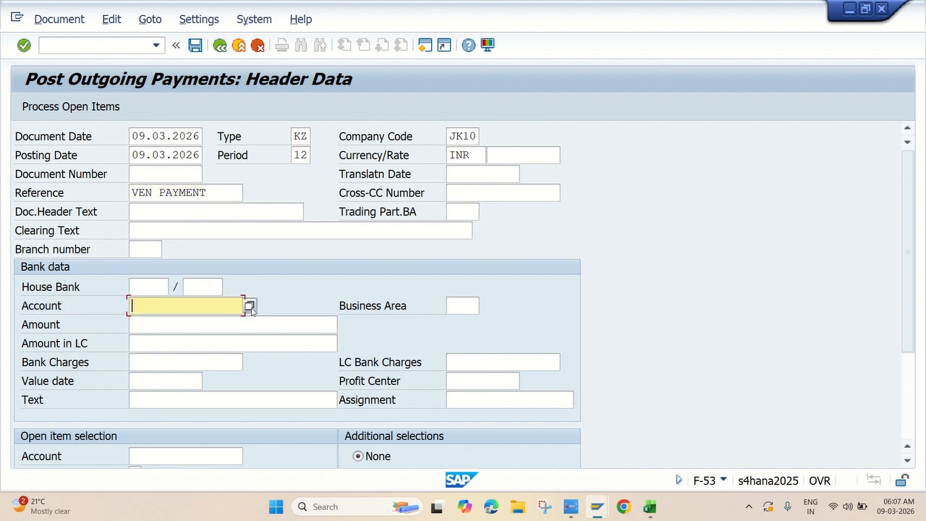
{"action": "left_click", "coordinate": [249, 307]}
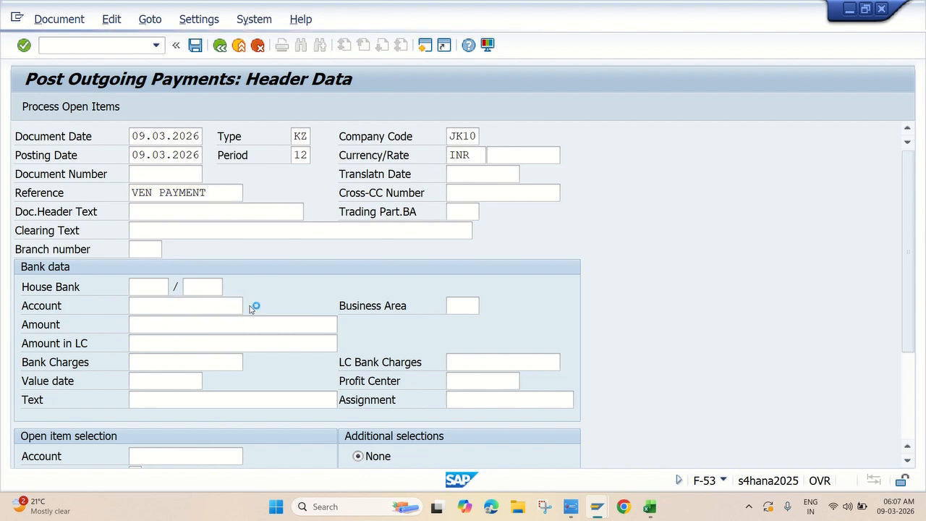
{"action": "left_click", "coordinate": [252, 306]}
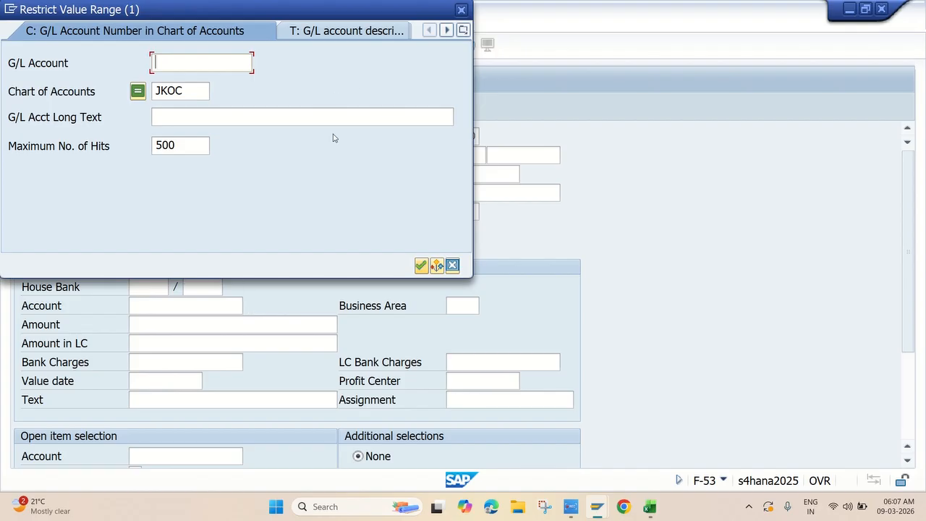
{"action": "key", "text": "Return"}
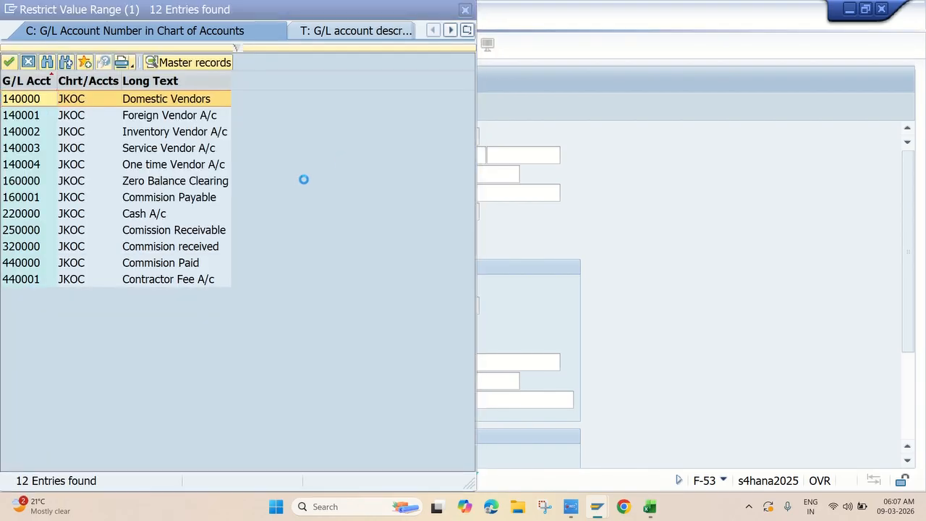
{"action": "double_click", "coordinate": [159, 215]}
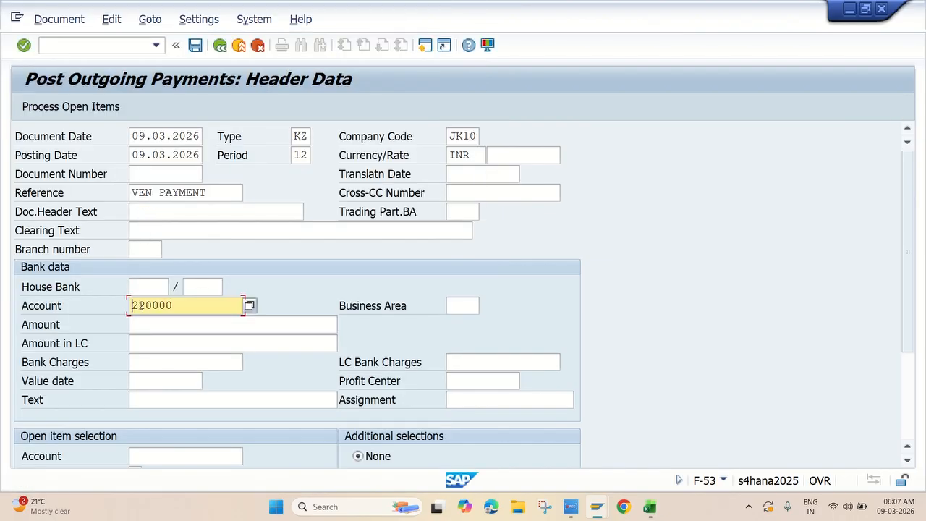
{"action": "left_click", "coordinate": [158, 324]}
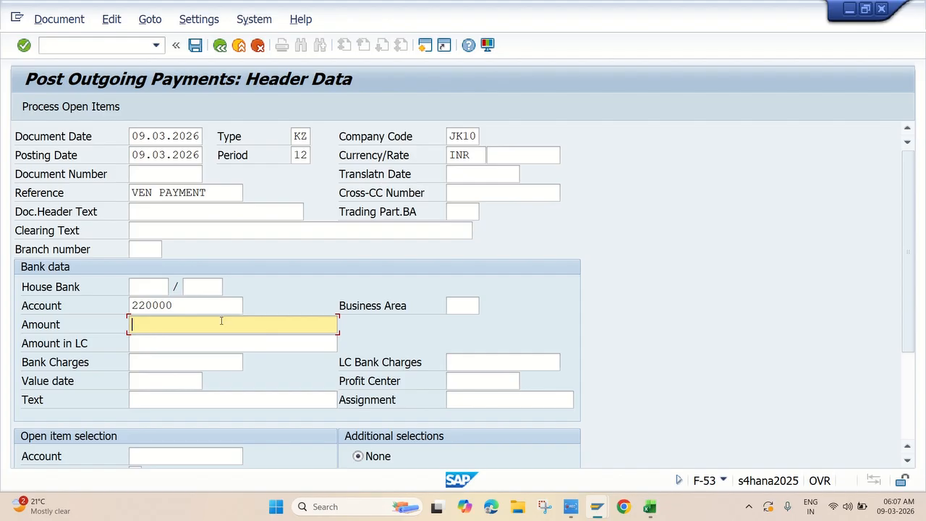
{"action": "type", "text": "75000"}
{"action": "scroll", "coordinate": [168, 374], "scroll_direction": "down", "scroll_amount": 3}
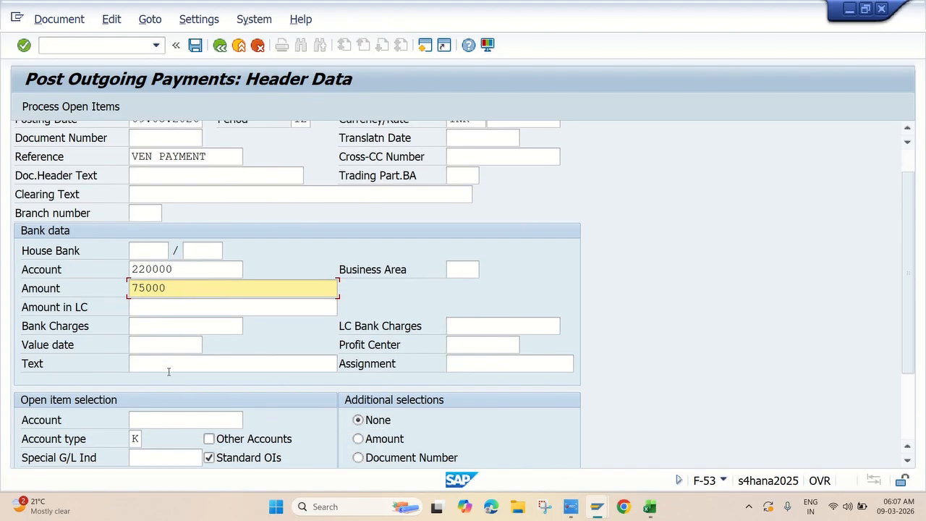
{"action": "left_click", "coordinate": [165, 397]}
{"action": "scroll", "coordinate": [166, 388], "scroll_direction": "down", "scroll_amount": 1}
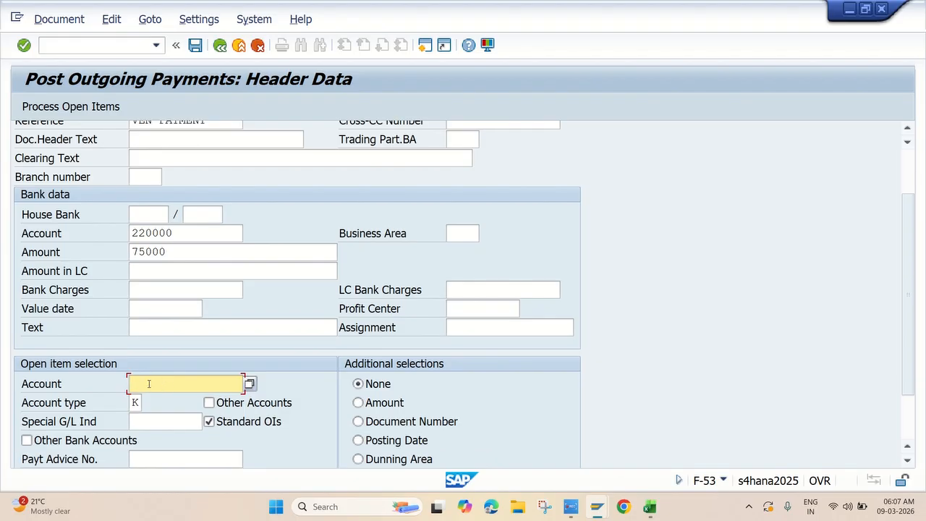
{"action": "left_click", "coordinate": [249, 384]}
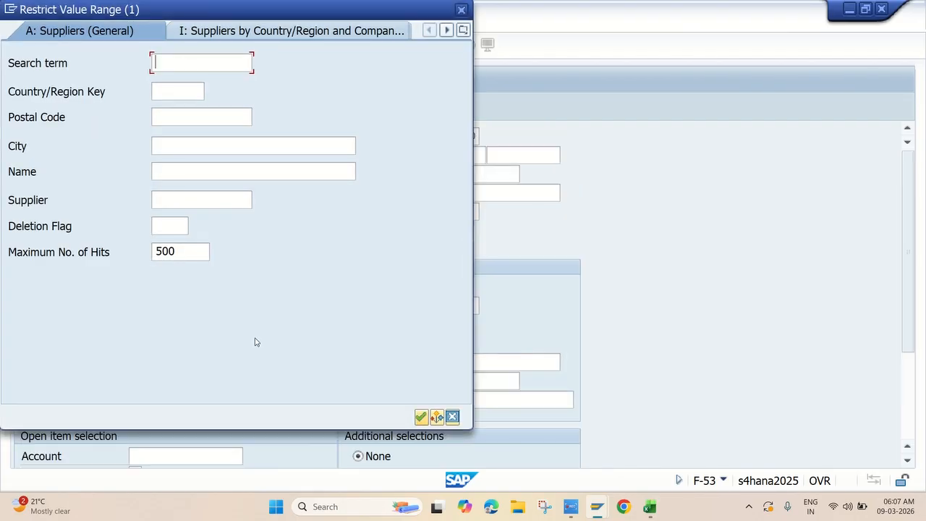
{"action": "left_click", "coordinate": [165, 90]}
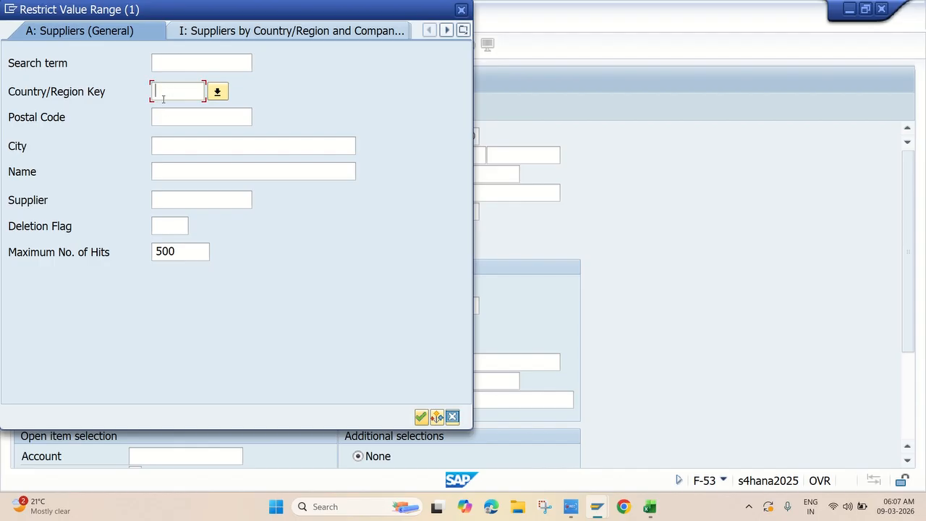
{"action": "type", "text": "IN"}
{"action": "left_click", "coordinate": [423, 418]}
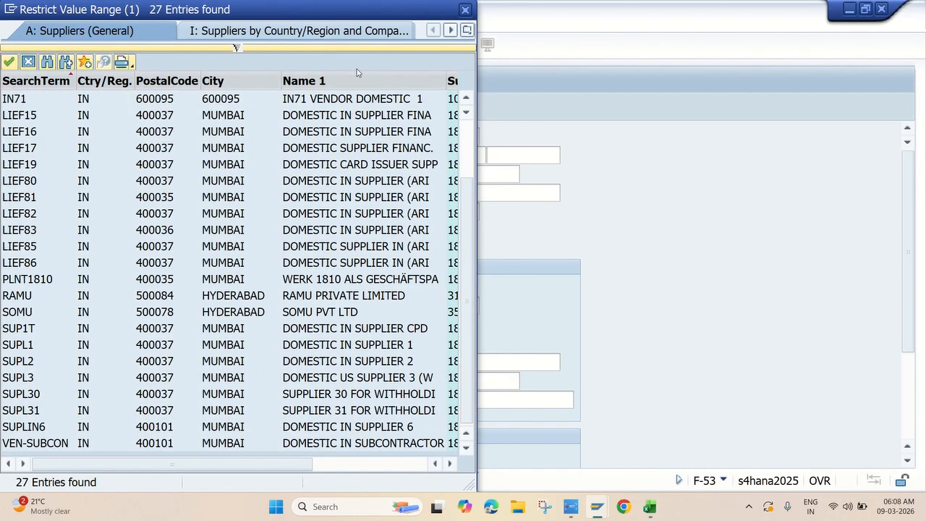
{"action": "left_click", "coordinate": [466, 10]}
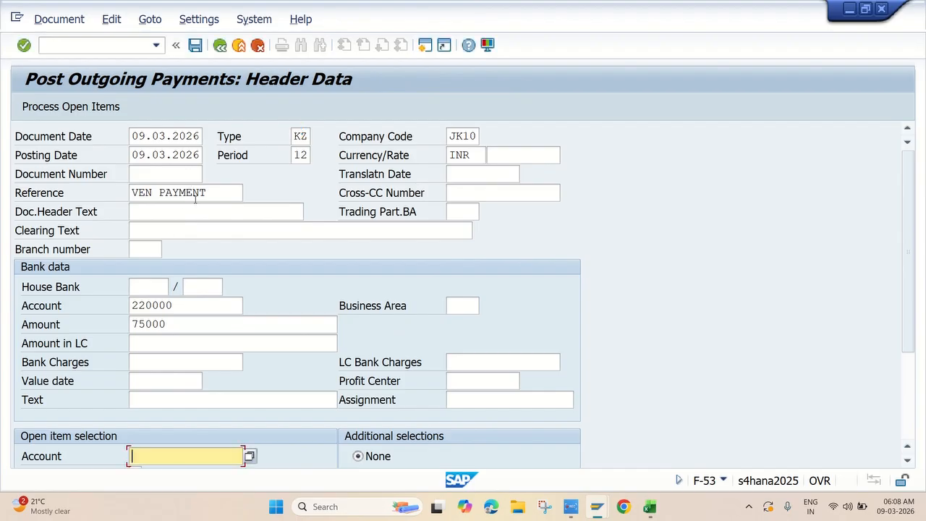
- Look up suppliers for country IN and city HYDERABAD and choose RAMU PRIVATE LIMITED as the open item account
{"action": "scroll", "coordinate": [155, 405], "scroll_direction": "down", "scroll_amount": 2}
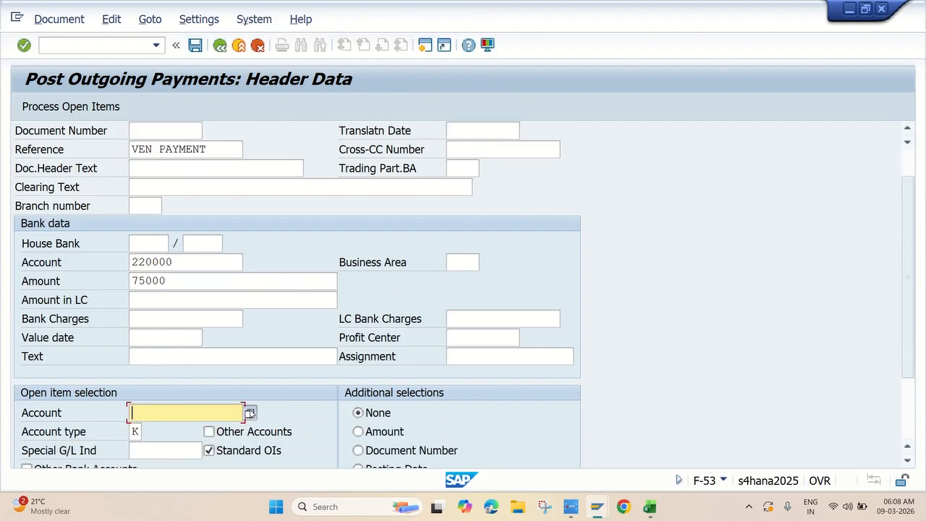
{"action": "left_click", "coordinate": [251, 412]}
{"action": "left_click", "coordinate": [173, 95]}
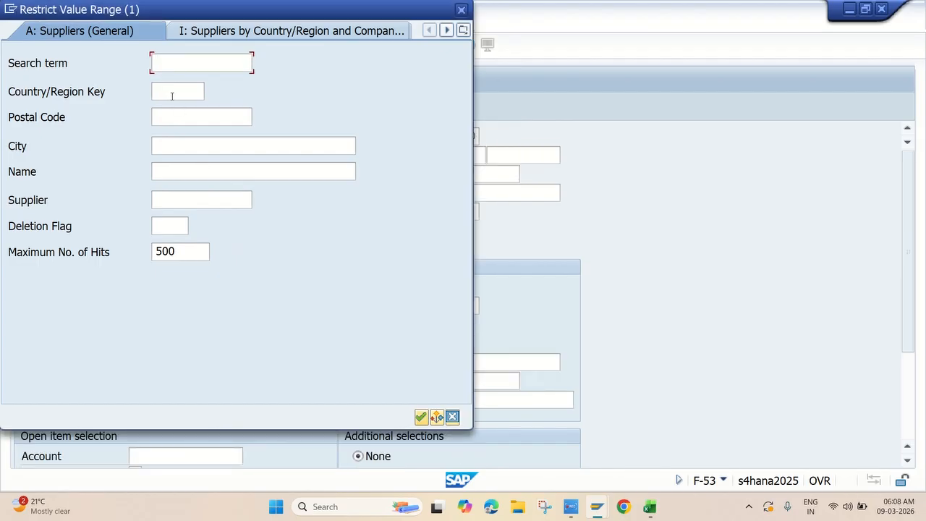
{"action": "type", "text": "IN"}
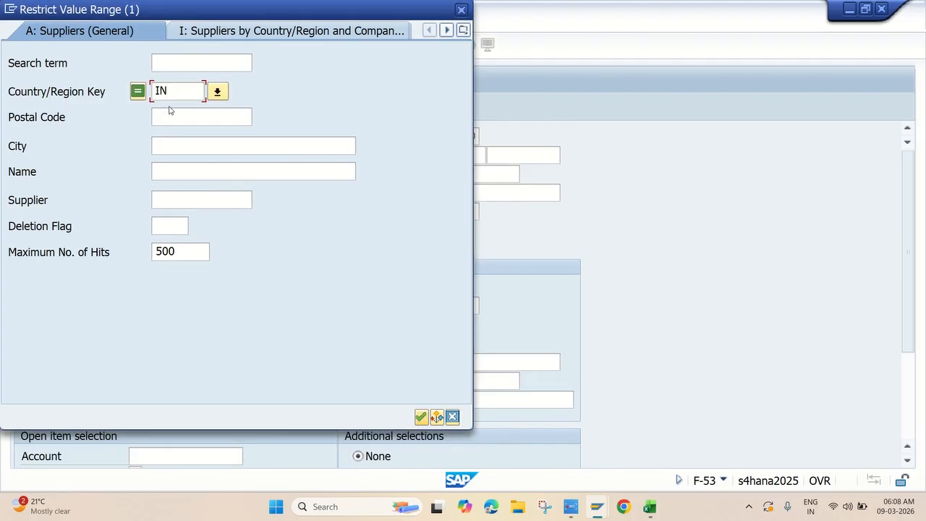
{"action": "left_click", "coordinate": [176, 148]}
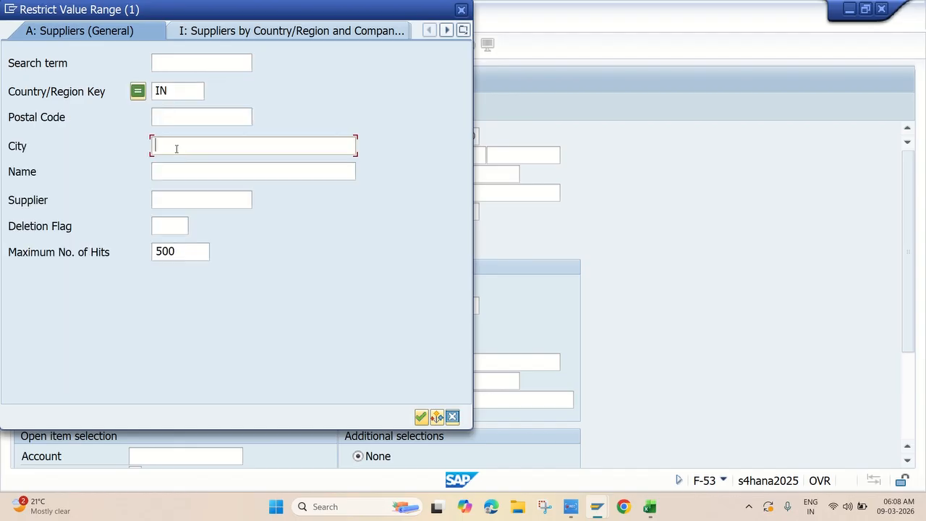
{"action": "type", "text": "HYDERABAD"}
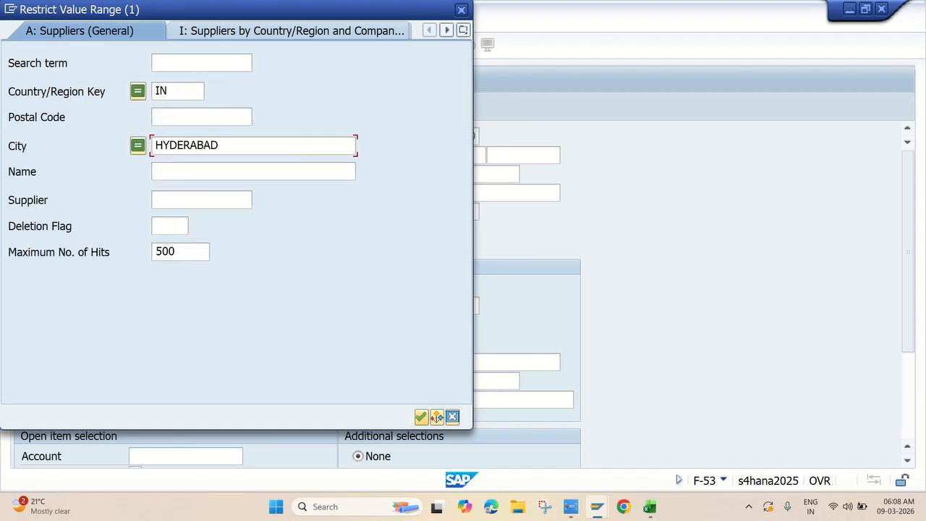
{"action": "key", "text": "Return"}
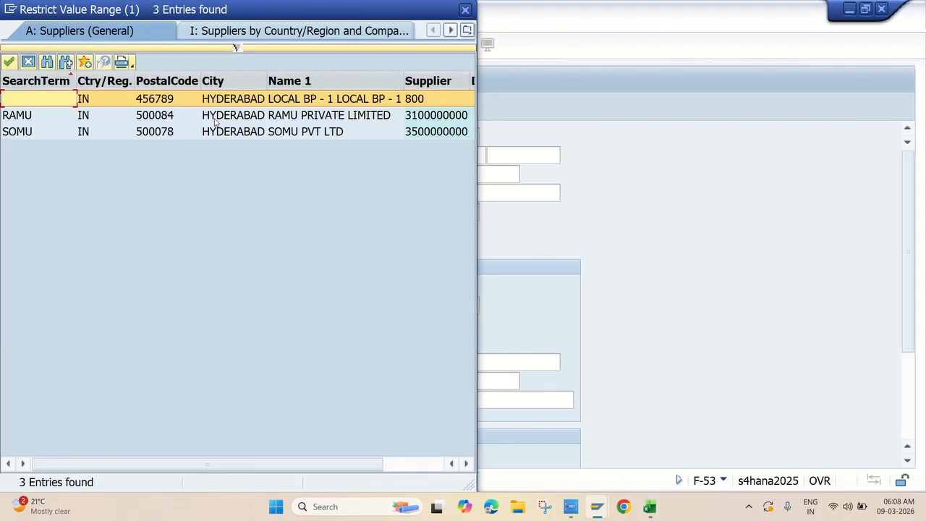
{"action": "double_click", "coordinate": [215, 123]}
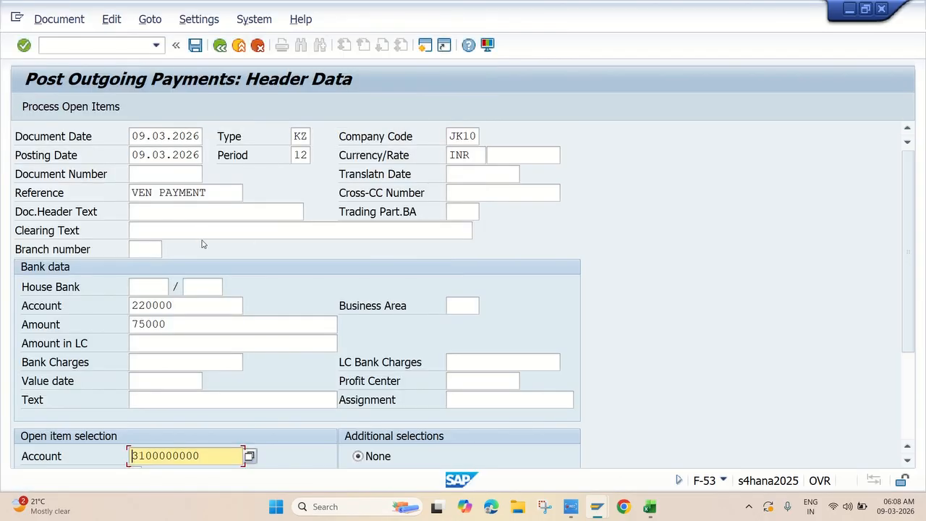
- Review the bank data and open item selection of the payment, and try to process the open items
{"action": "scroll", "coordinate": [203, 244], "scroll_direction": "down", "scroll_amount": 2}
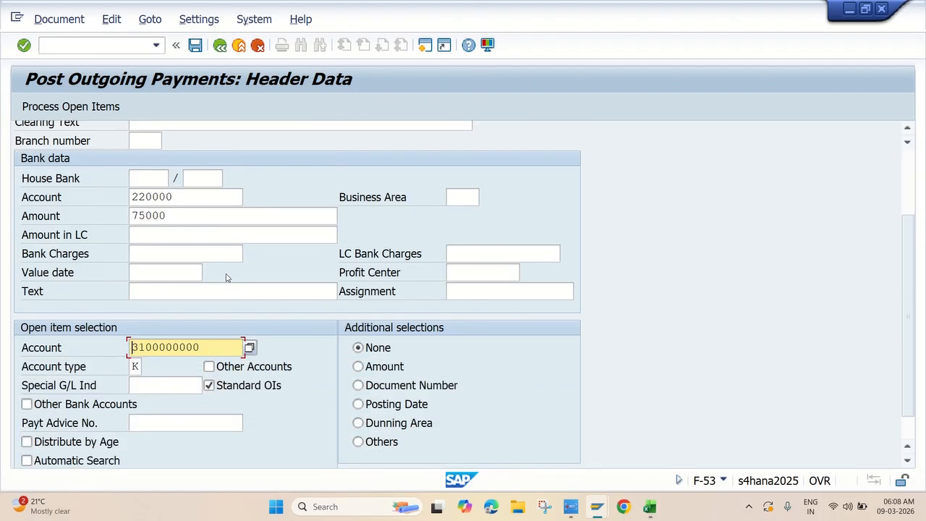
{"action": "scroll", "coordinate": [232, 273], "scroll_direction": "up", "scroll_amount": 2}
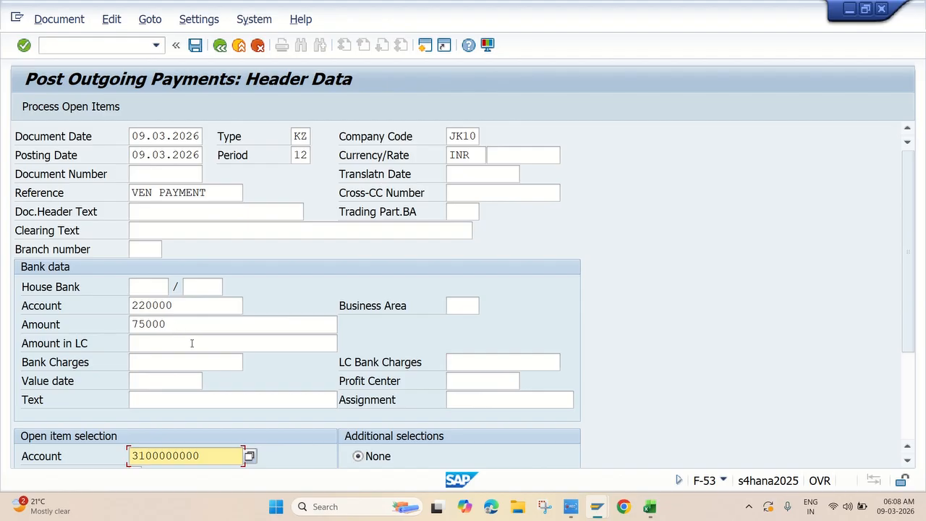
{"action": "scroll", "coordinate": [192, 343], "scroll_direction": "down", "scroll_amount": 1}
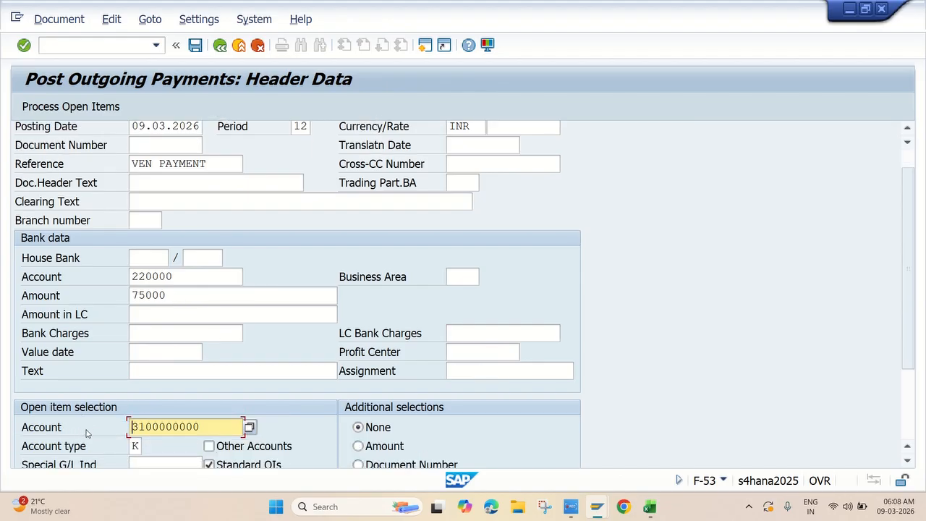
{"action": "scroll", "coordinate": [220, 429], "scroll_direction": "up", "scroll_amount": 1}
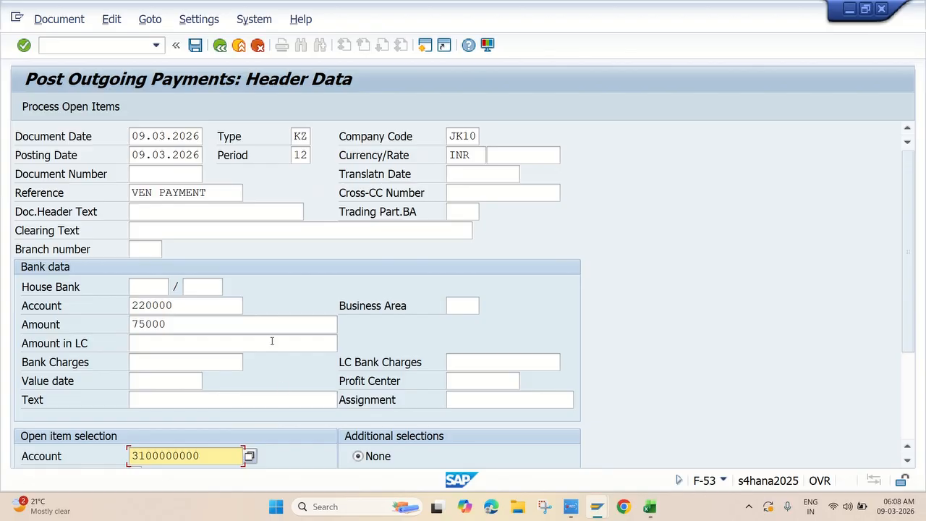
{"action": "left_click", "coordinate": [62, 108]}
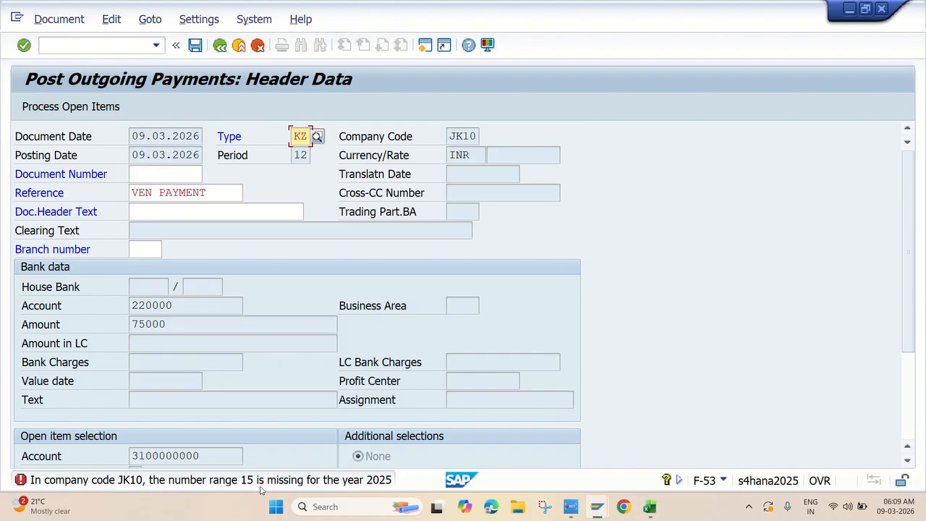
- Start FBN1 in a new session and open the accounting document number range intervals of company code JK10 for editing
{"action": "left_click", "coordinate": [425, 45]}
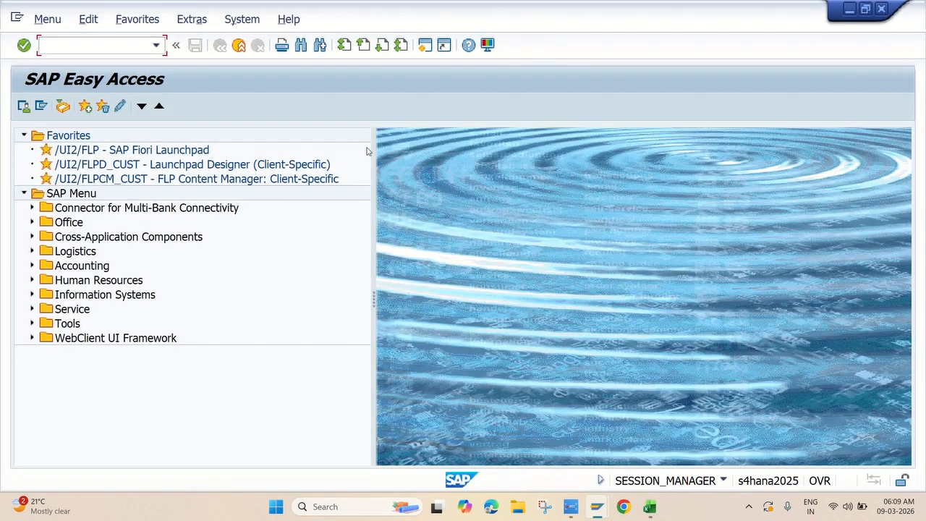
{"action": "type", "text": "FBN1"}
{"action": "key", "text": "Return"}
{"action": "key", "text": "BackSpace"}
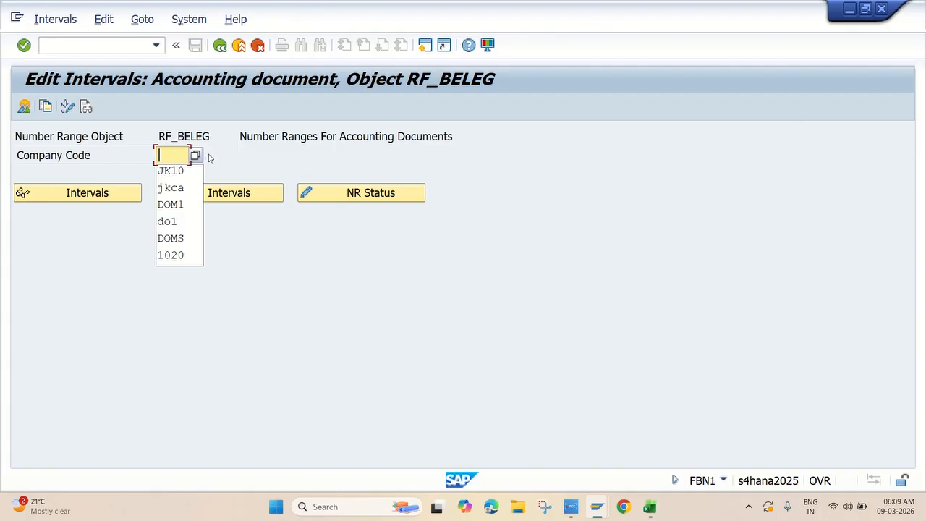
{"action": "left_click", "coordinate": [179, 172]}
{"action": "left_click", "coordinate": [229, 194]}
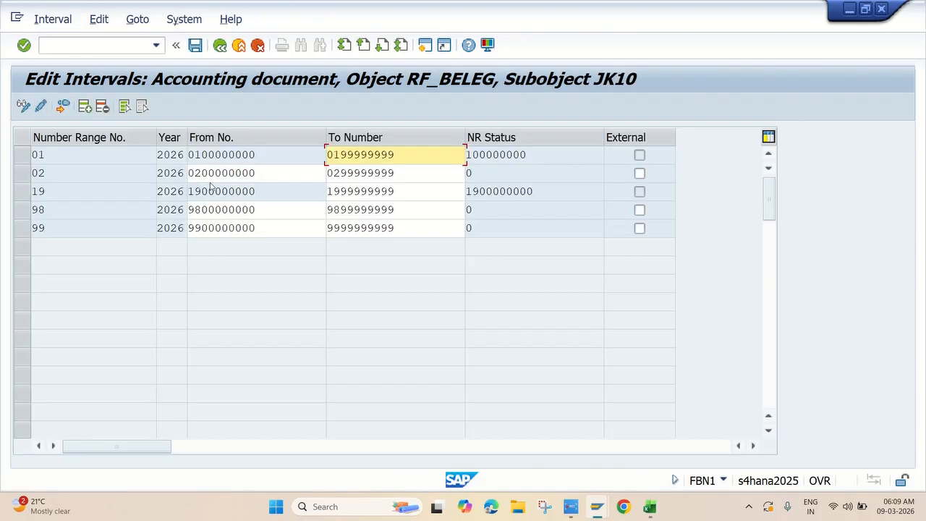
{"action": "left_click", "coordinate": [85, 106]}
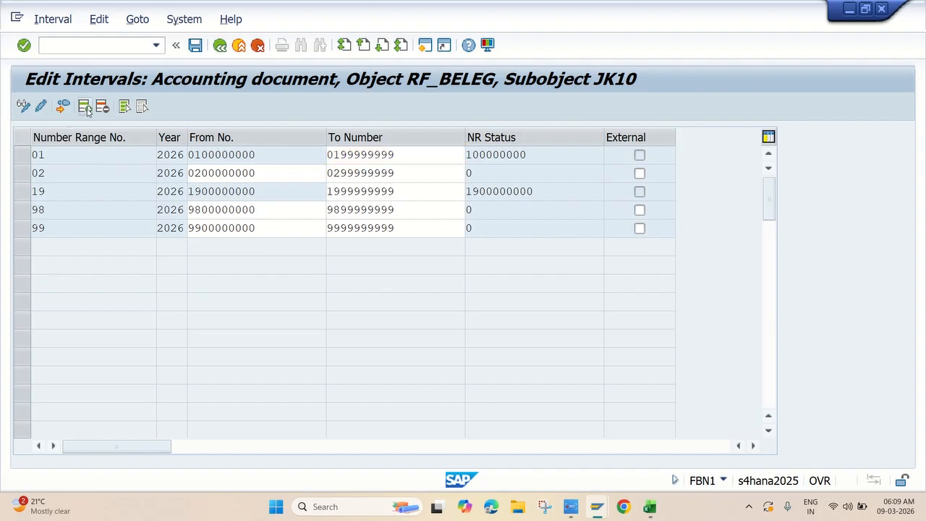
{"action": "type", "text": "15"}
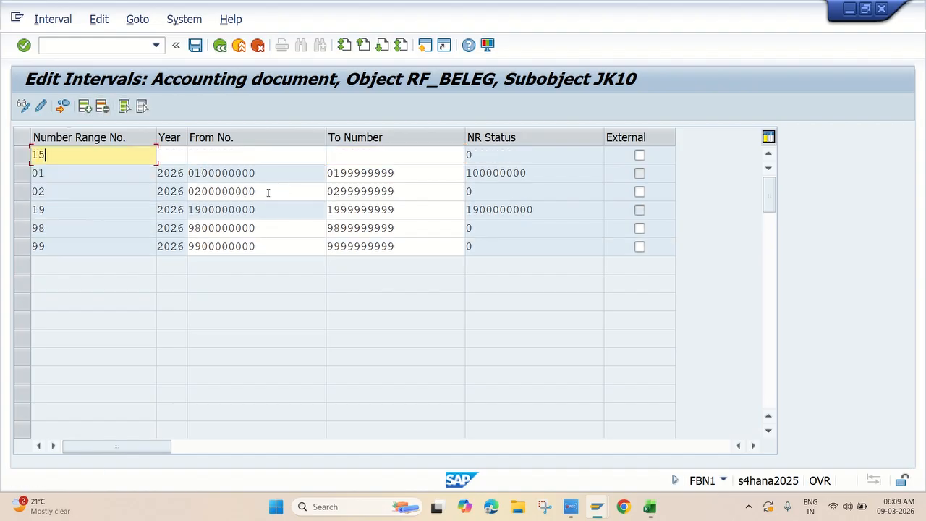
{"action": "left_click", "coordinate": [182, 155]}
{"action": "type", "text": "2025"}
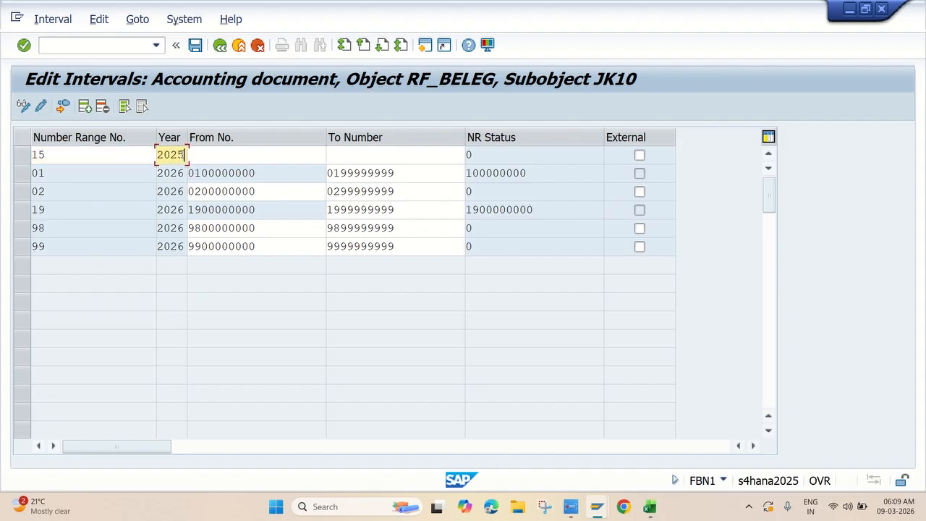
{"action": "left_click", "coordinate": [206, 152]}
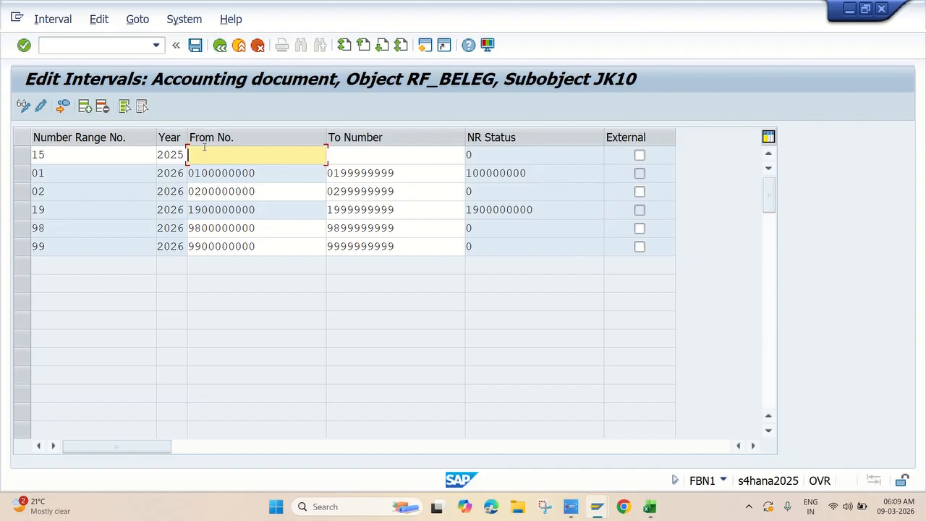
{"action": "type", "text": "1500000000"}
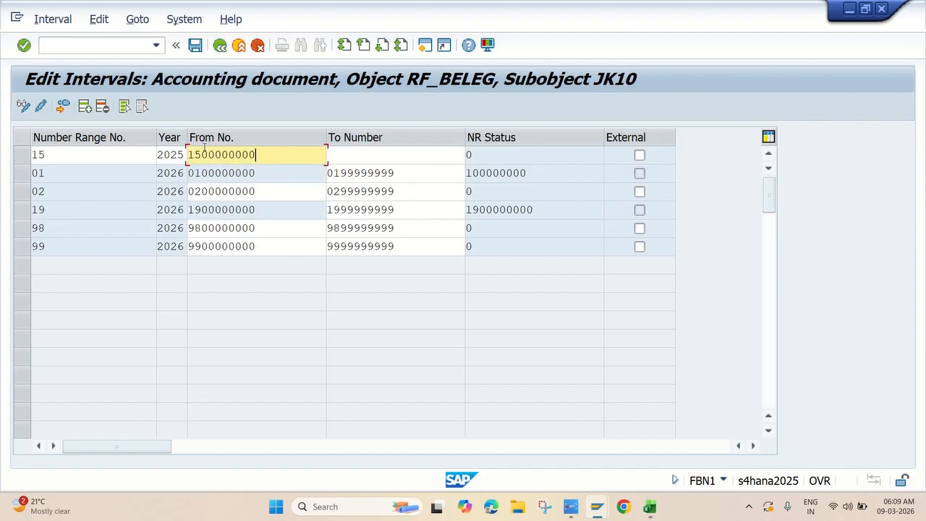
{"action": "key", "text": "Tab"}
{"action": "type", "text": "1599999999"}
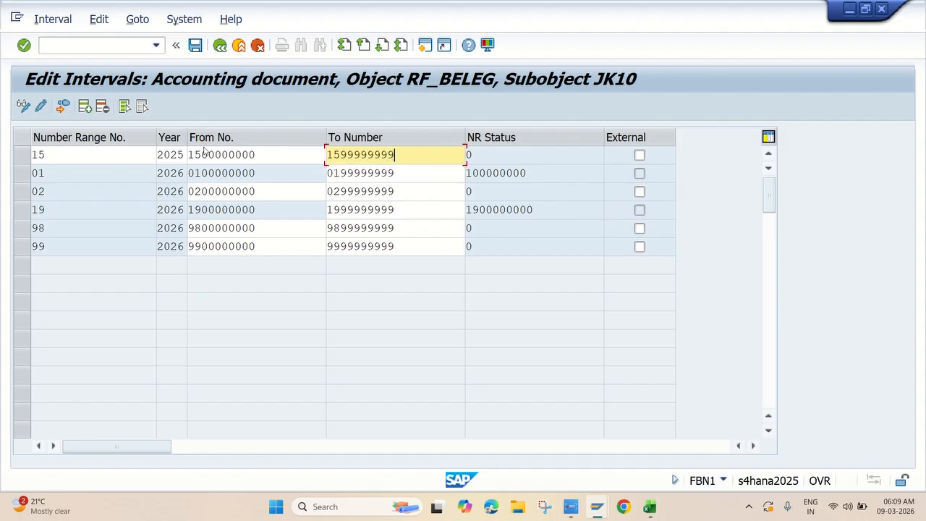
{"action": "key", "text": "Return"}
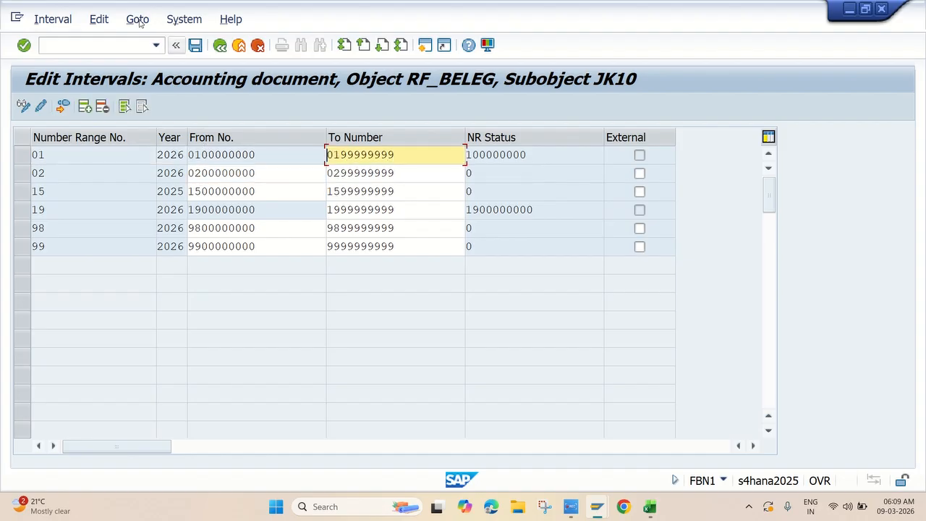
- Save the number range intervals, accept the transport information and close the FBN1 session
{"action": "left_click", "coordinate": [195, 46]}
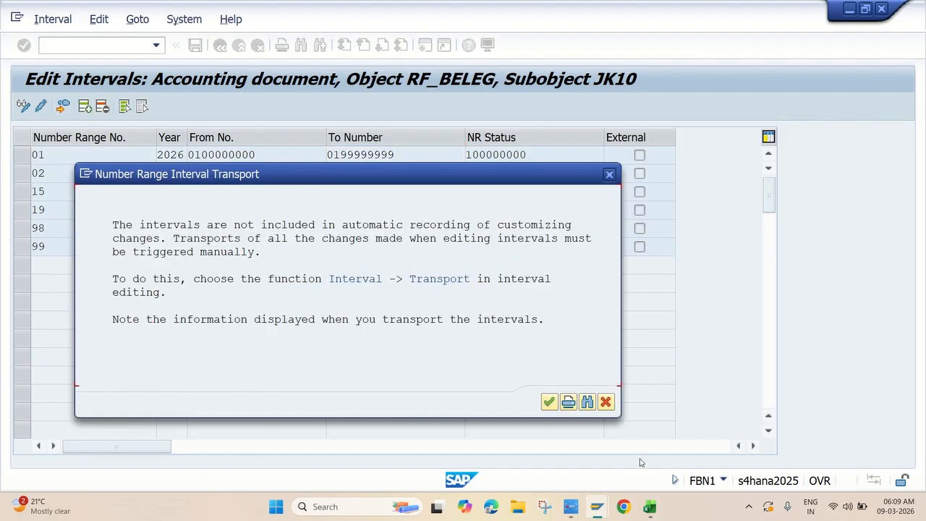
{"action": "left_click", "coordinate": [549, 403]}
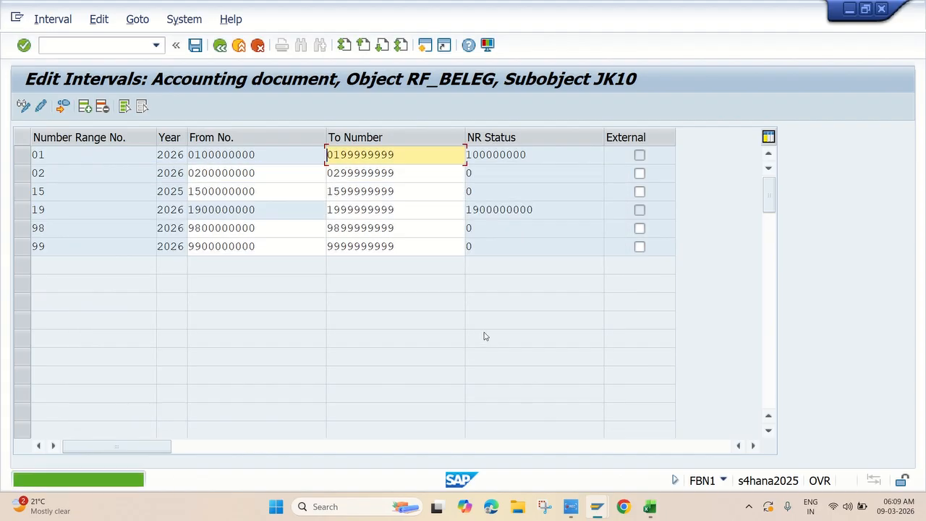
{"action": "left_click", "coordinate": [883, 10]}
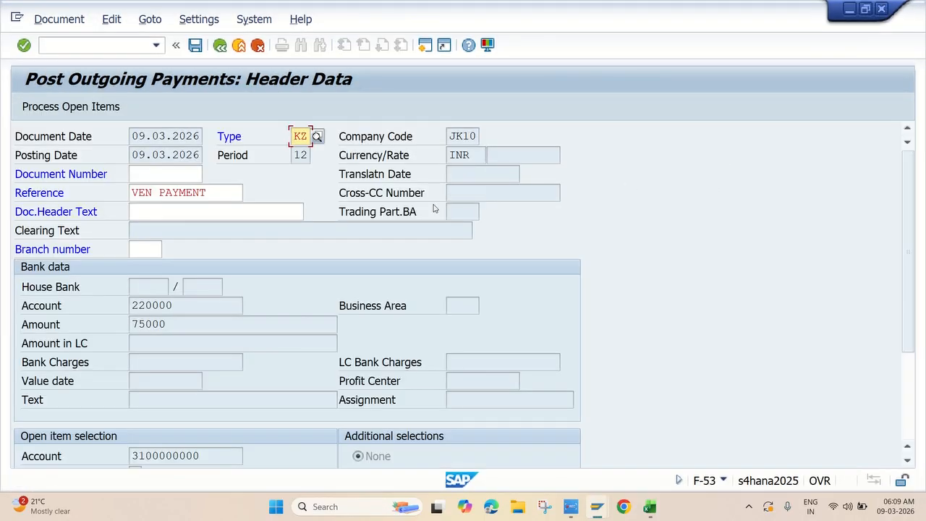
- Process the open items of Ramu Private Limited and set the partial payment amount of its invoice to 75000
{"action": "key", "text": "Return"}
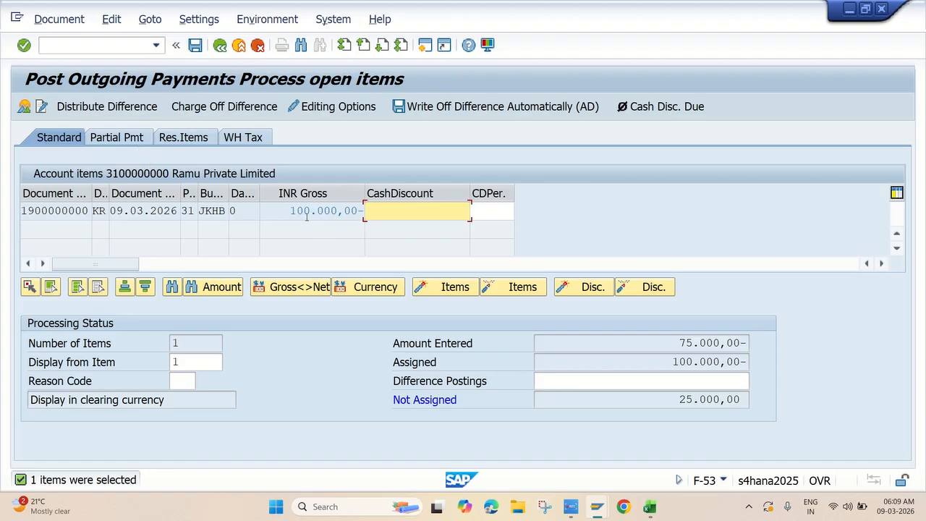
{"action": "left_click", "coordinate": [128, 143]}
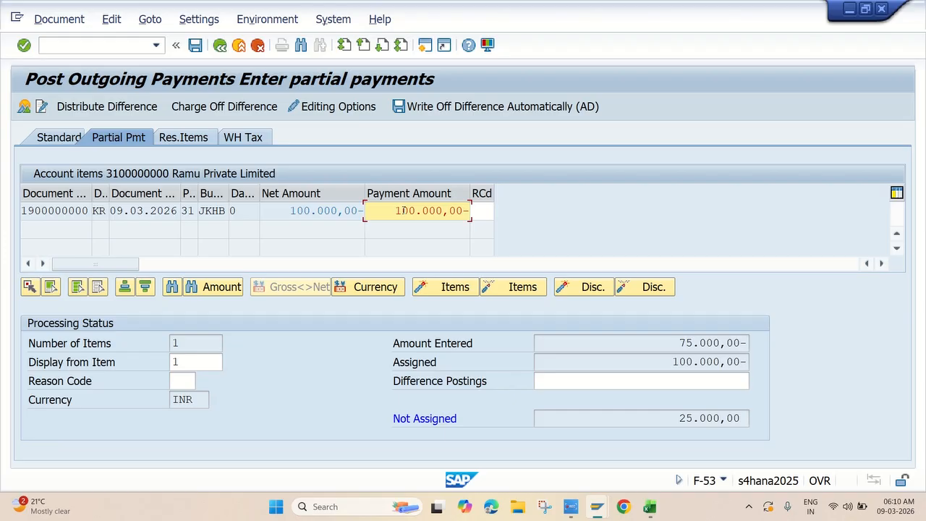
{"action": "key", "text": "Delete"}
{"action": "key", "text": "Delete"}
{"action": "key", "text": "Delete"}
{"action": "key", "text": "Delete"}
{"action": "key", "text": "Delete"}
{"action": "key", "text": "Delete"}
{"action": "key", "text": "Delete"}
{"action": "key", "text": "Delete"}
{"action": "key", "text": "Delete"}
{"action": "key", "text": "Delete"}
{"action": "type", "text": "75000"}
{"action": "key", "text": "Return"}
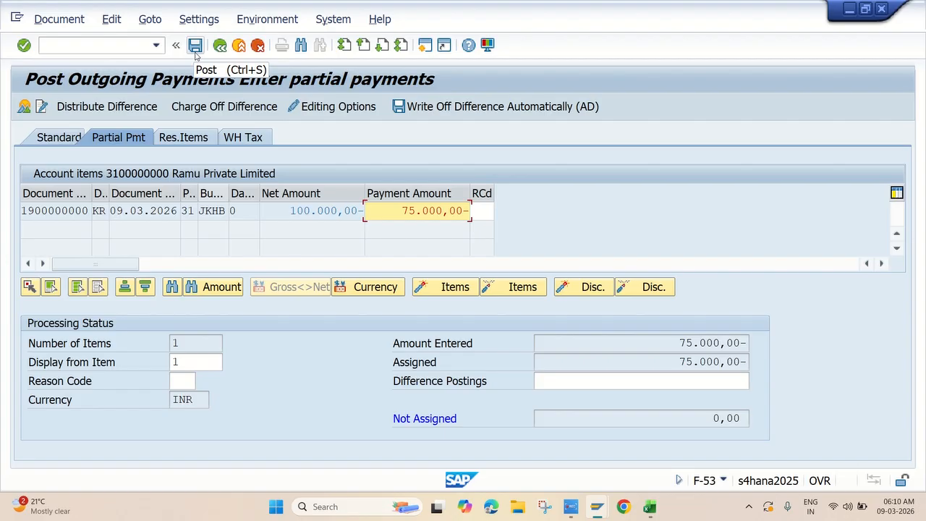
- Simulate the outgoing payment document and post it
{"action": "left_click", "coordinate": [58, 18]}
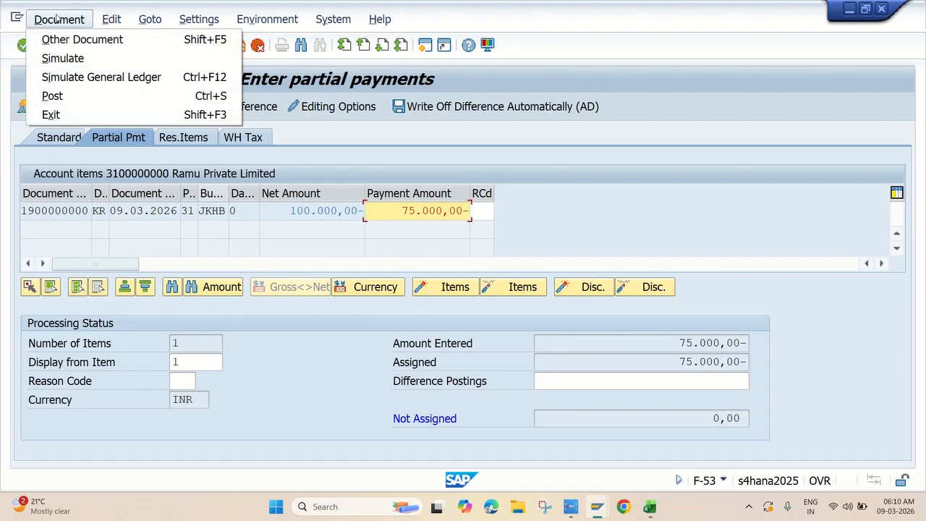
{"action": "left_click", "coordinate": [77, 60]}
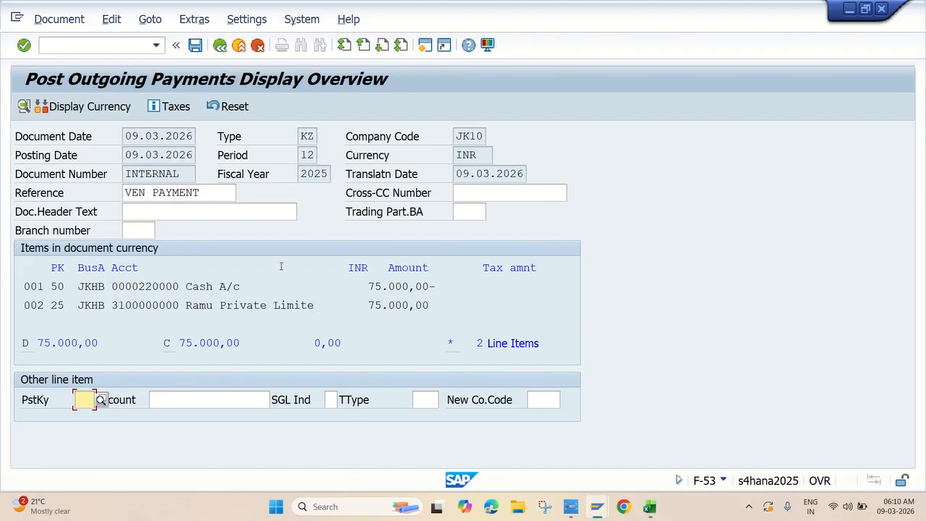
{"action": "left_click", "coordinate": [196, 46]}
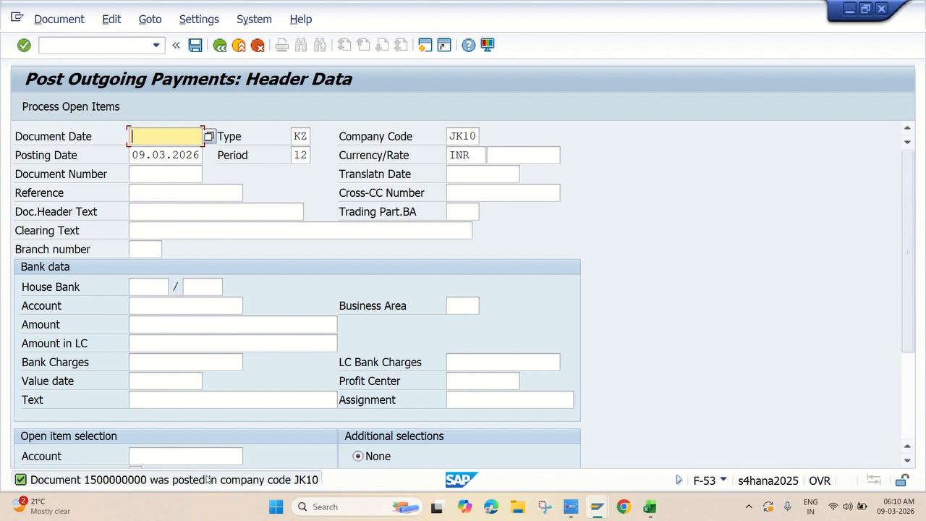
- Display the payment document just posted and examine its line items in the General Ledger View
{"action": "left_click", "coordinate": [59, 20]}
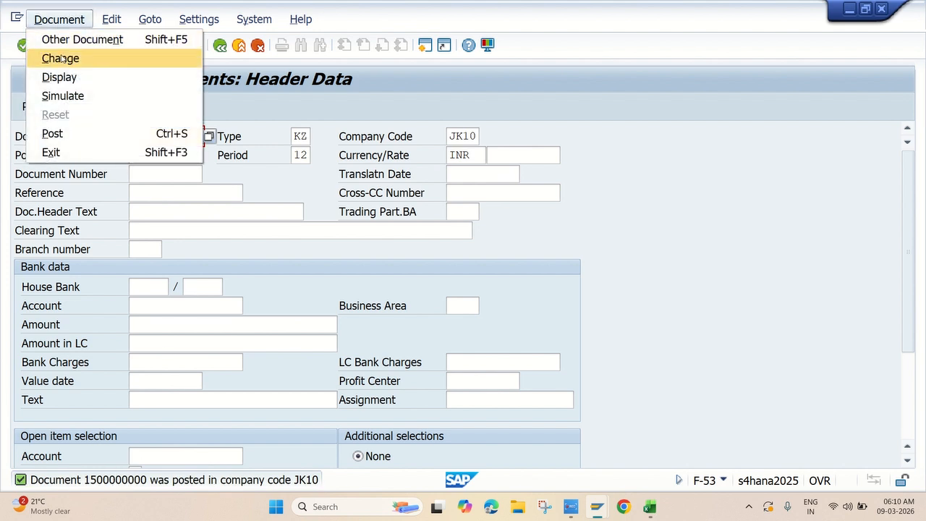
{"action": "left_click", "coordinate": [70, 81]}
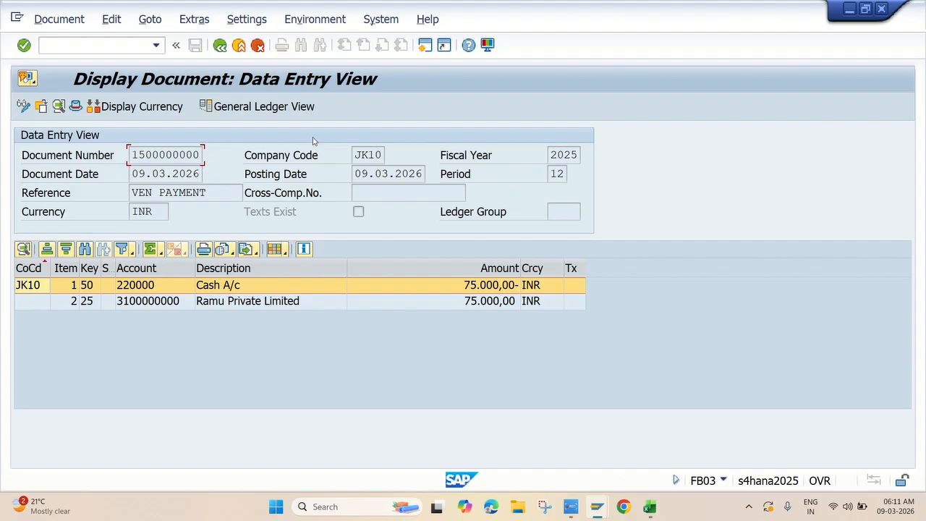
{"action": "left_click", "coordinate": [297, 110]}
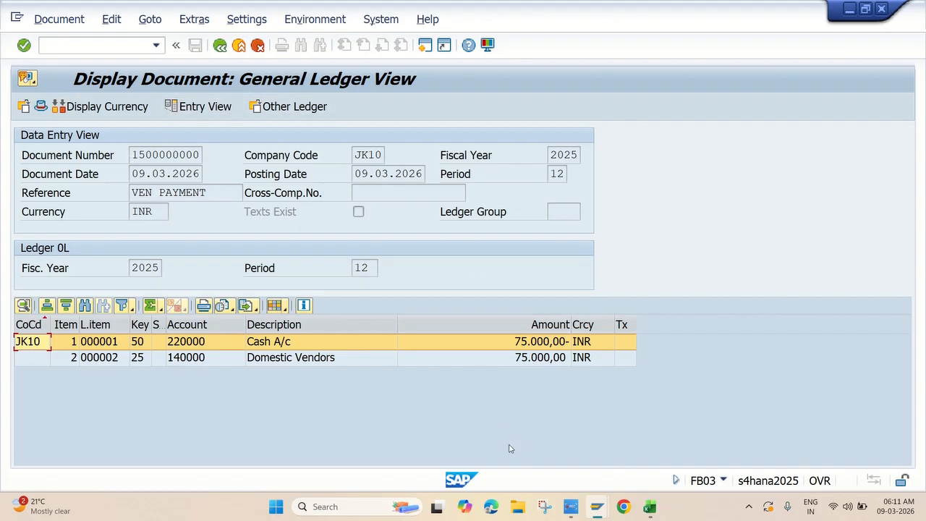
{"action": "left_click", "coordinate": [571, 507]}
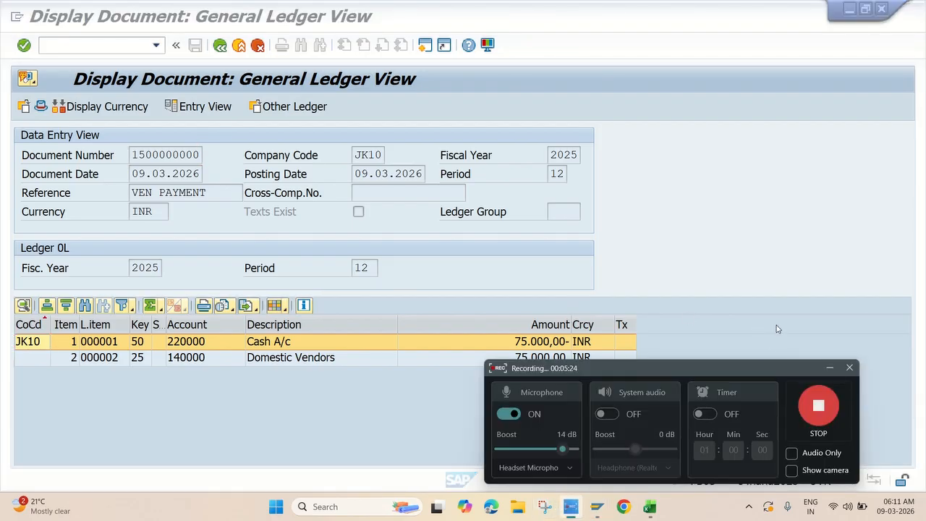
{"action": "left_click", "coordinate": [818, 405]}
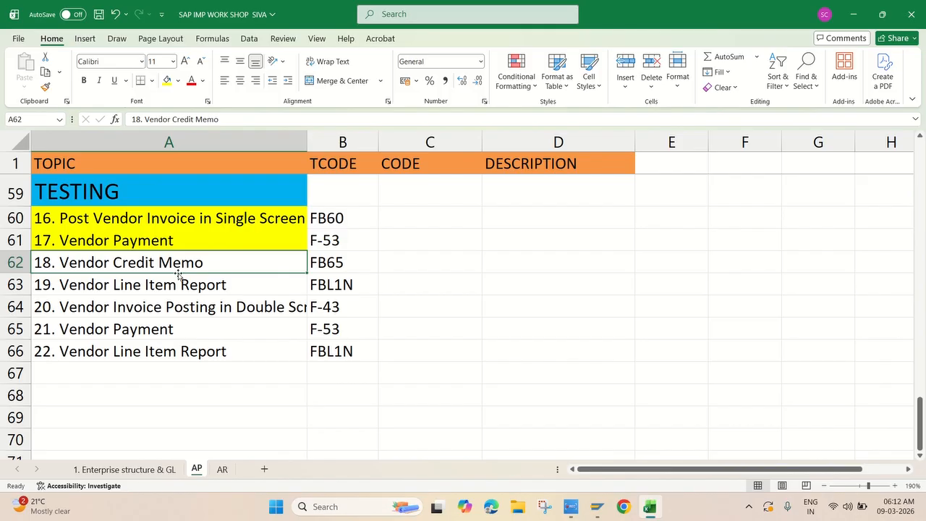
- Review the Vendor Credit Memo topic, its transaction code and the preceding invoice and payment topics in the workbook's TESTING list
{"action": "left_click", "coordinate": [342, 266]}
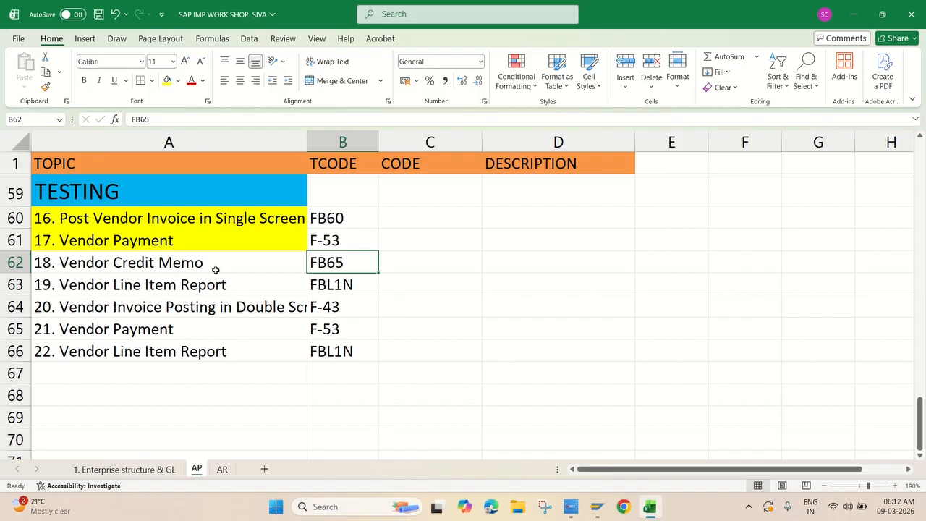
{"action": "left_click", "coordinate": [216, 270]}
{"action": "left_click", "coordinate": [336, 266]}
{"action": "left_click", "coordinate": [208, 261]}
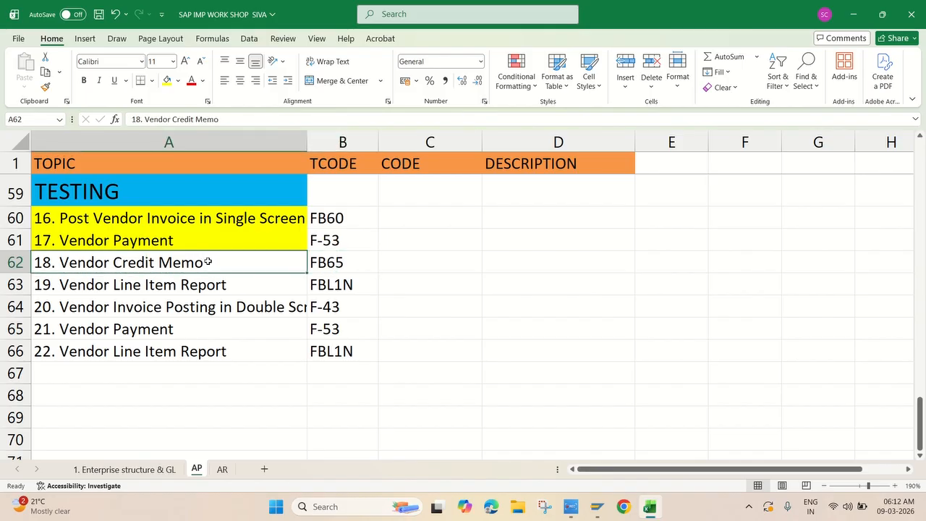
{"action": "left_click", "coordinate": [337, 266]}
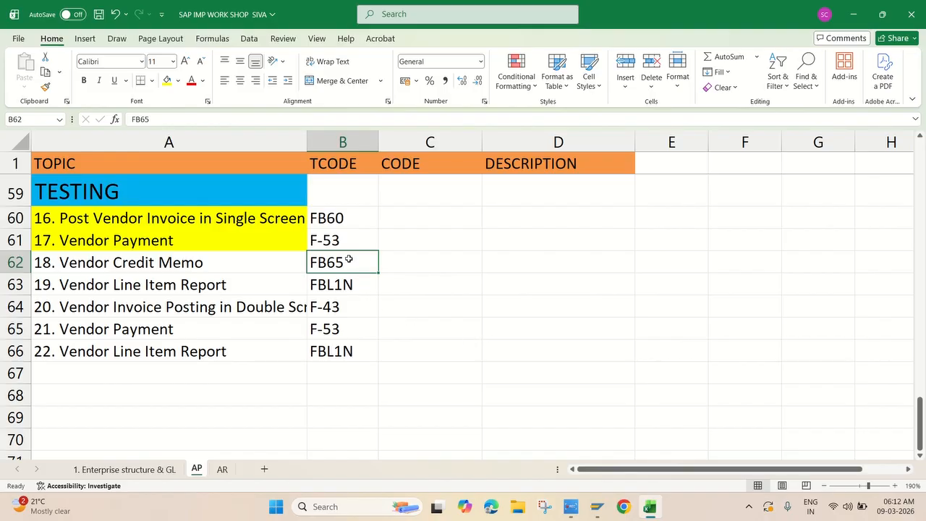
{"action": "left_click", "coordinate": [214, 222]}
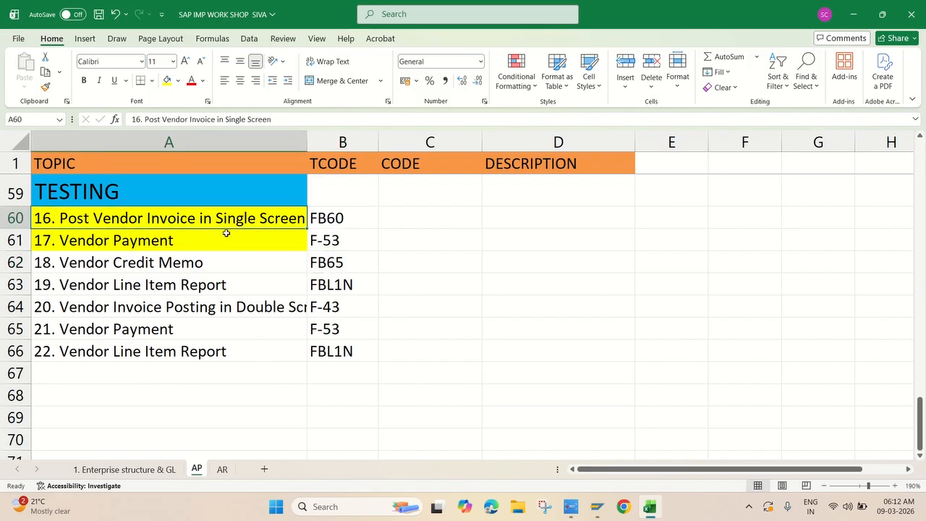
{"action": "left_click", "coordinate": [146, 244]}
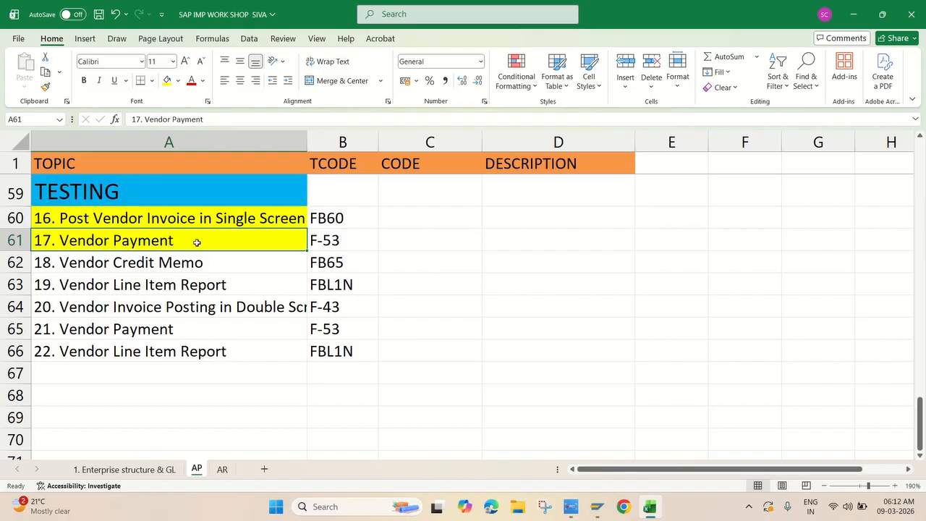
{"action": "left_click", "coordinate": [186, 265]}
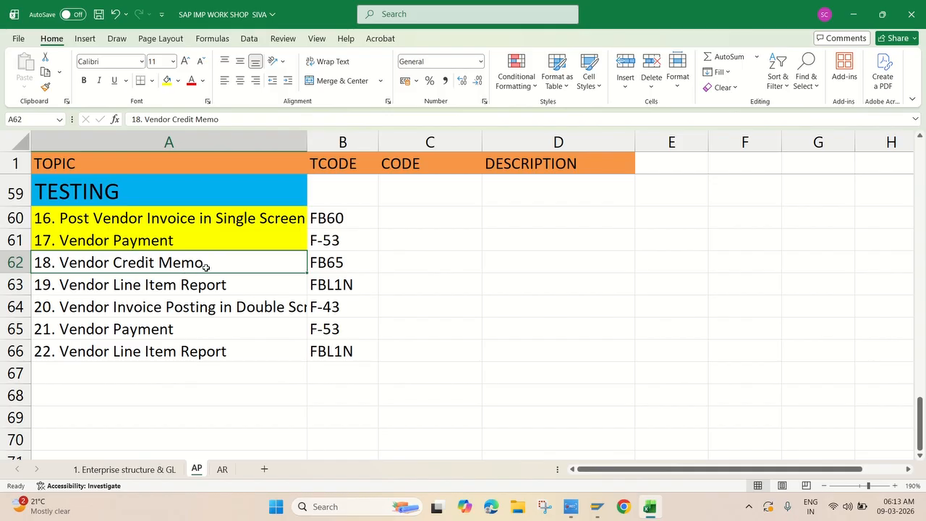
- Switch to SAP and leave the document display with /N to return to SAP Easy Access
{"action": "left_click", "coordinate": [598, 515]}
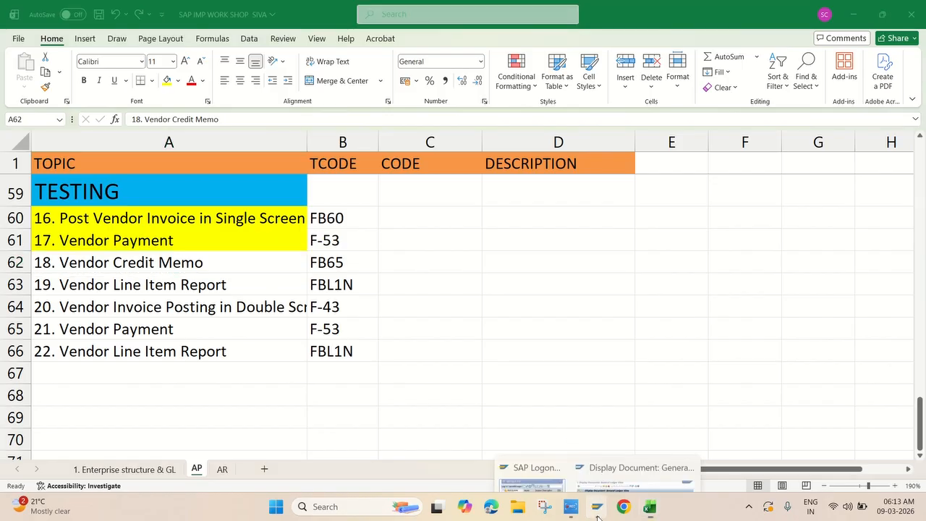
{"action": "left_click", "coordinate": [637, 477]}
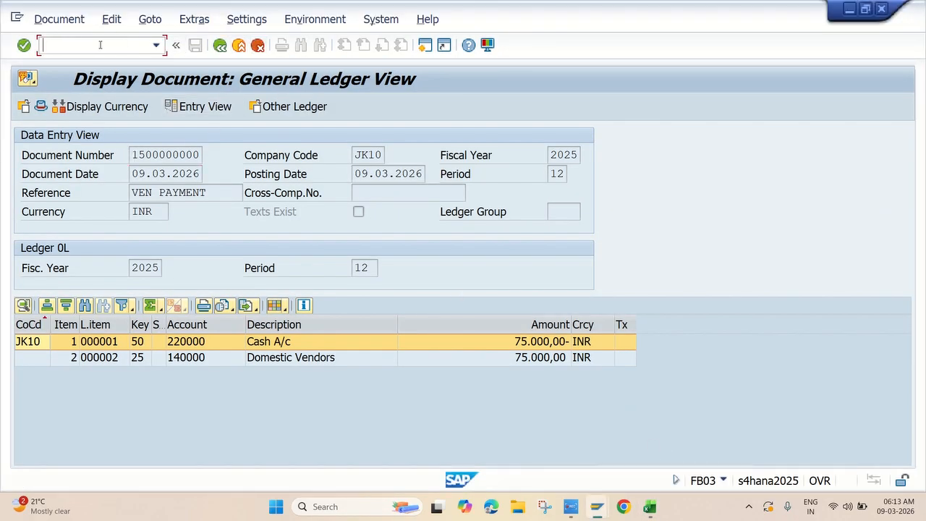
{"action": "type", "text": "/N"}
{"action": "key", "text": "Return"}
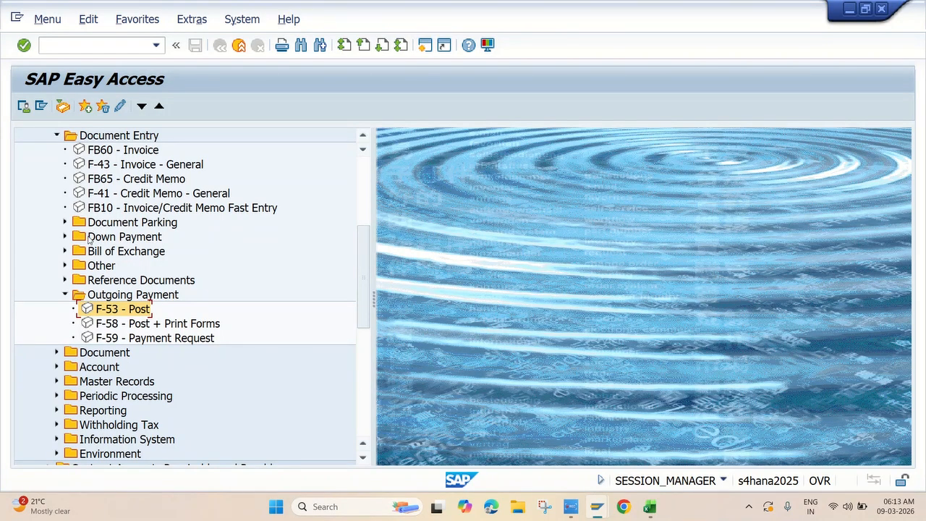
- Check the credit memo's transaction code in the Excel list, open FB65 - Credit Memo in SAP and go to its supplier field
{"action": "scroll", "coordinate": [157, 284], "scroll_direction": "up", "scroll_amount": 2}
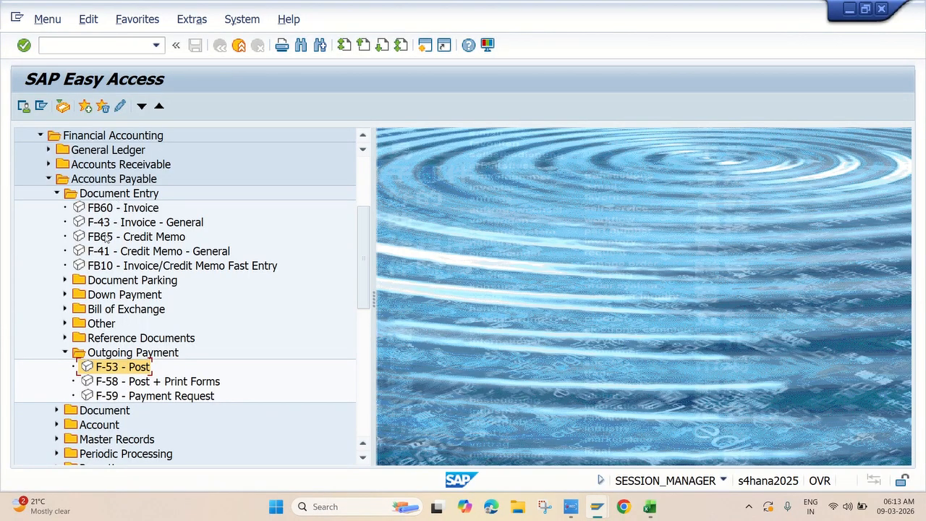
{"action": "key", "text": "alt+Tab"}
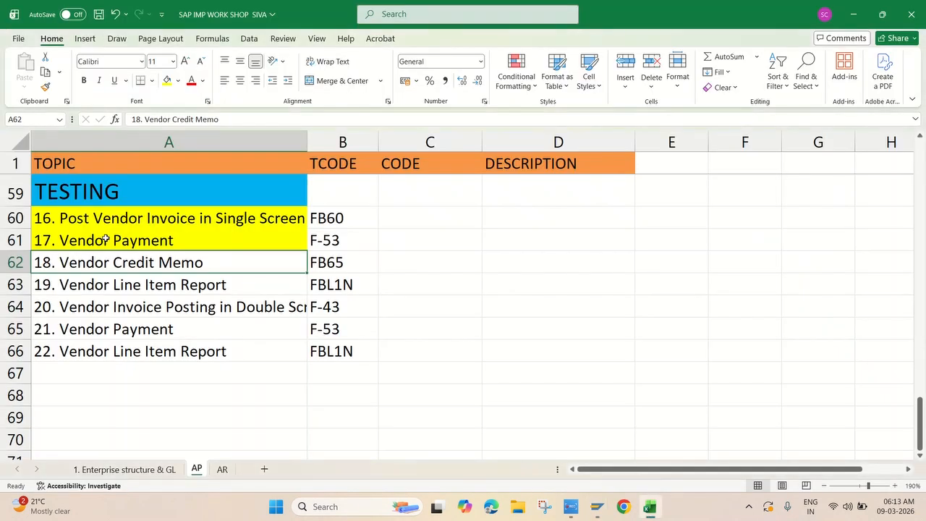
{"action": "left_click", "coordinate": [318, 262]}
{"action": "key", "text": "alt+Tab"}
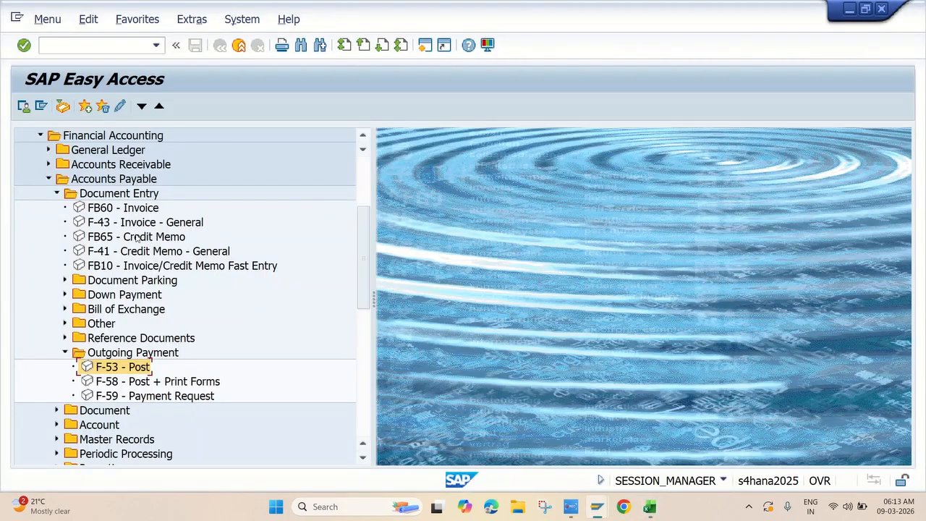
{"action": "double_click", "coordinate": [100, 241]}
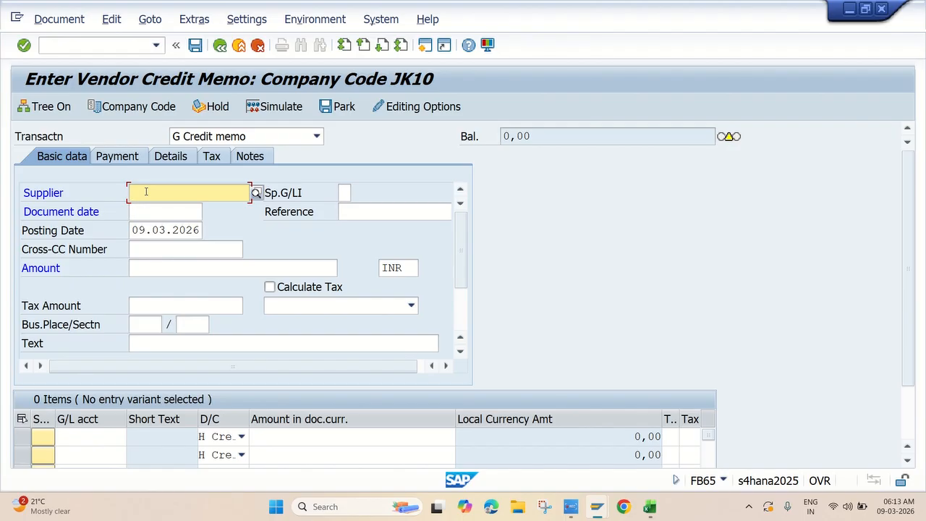
{"action": "left_click", "coordinate": [146, 192]}
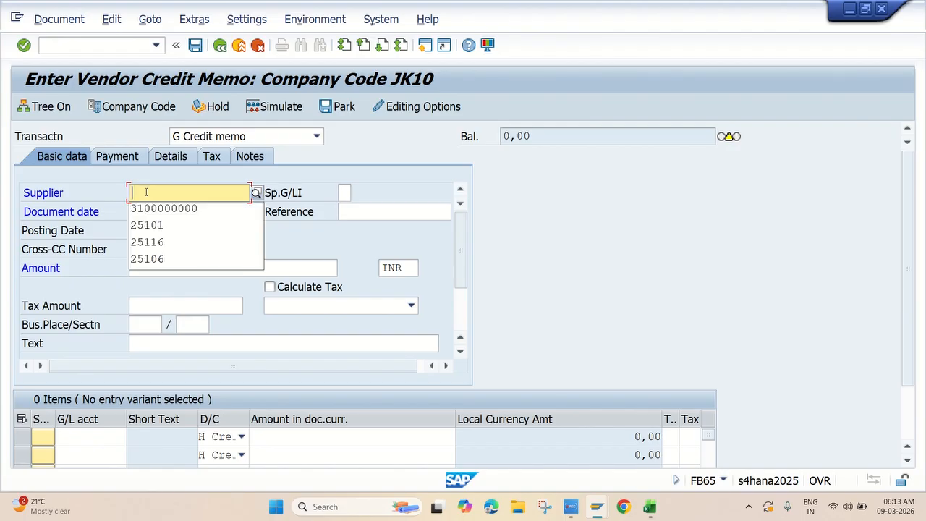
- Search suppliers by country IN and city HYDERABAD, and choose RAMU PRIVATE LIMITED as the credit memo's supplier
{"action": "left_click", "coordinate": [256, 194]}
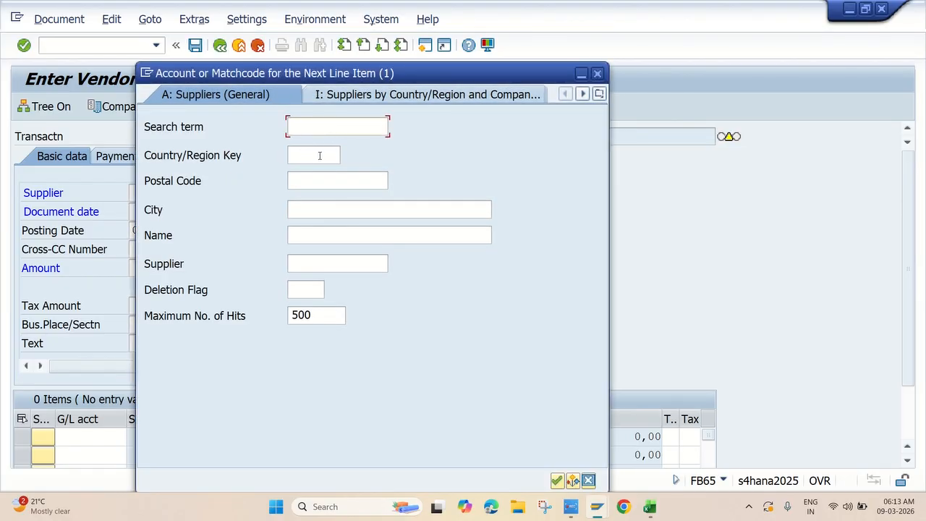
{"action": "left_click", "coordinate": [319, 155]}
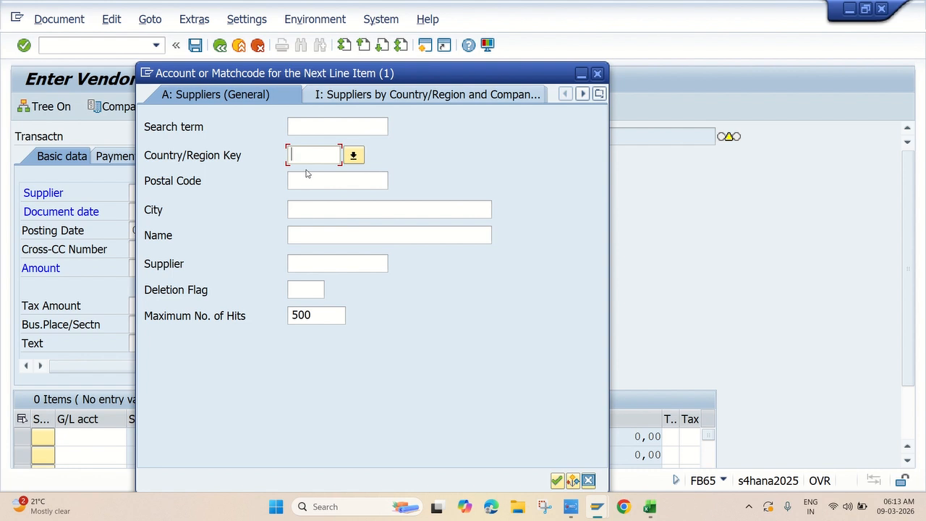
{"action": "type", "text": "IN"}
{"action": "left_click", "coordinate": [293, 207]}
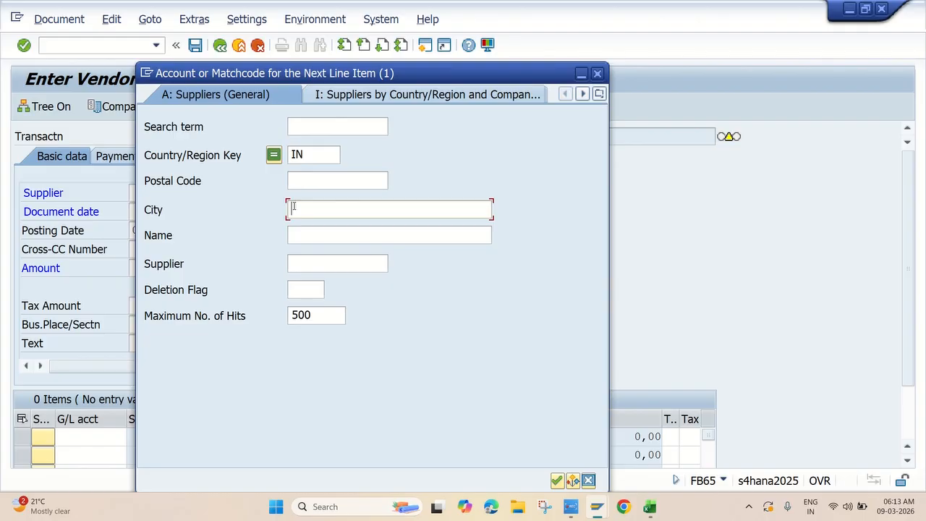
{"action": "type", "text": "HYDERABAD"}
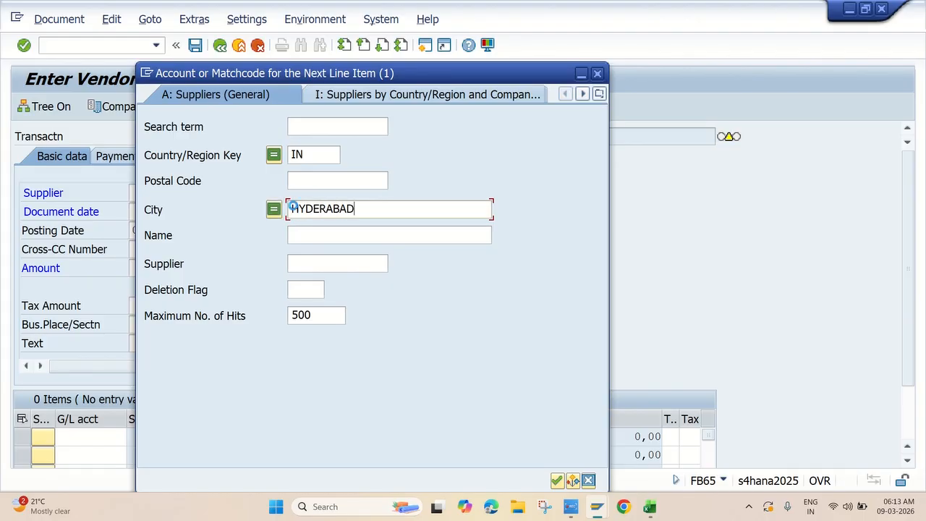
{"action": "key", "text": "Return"}
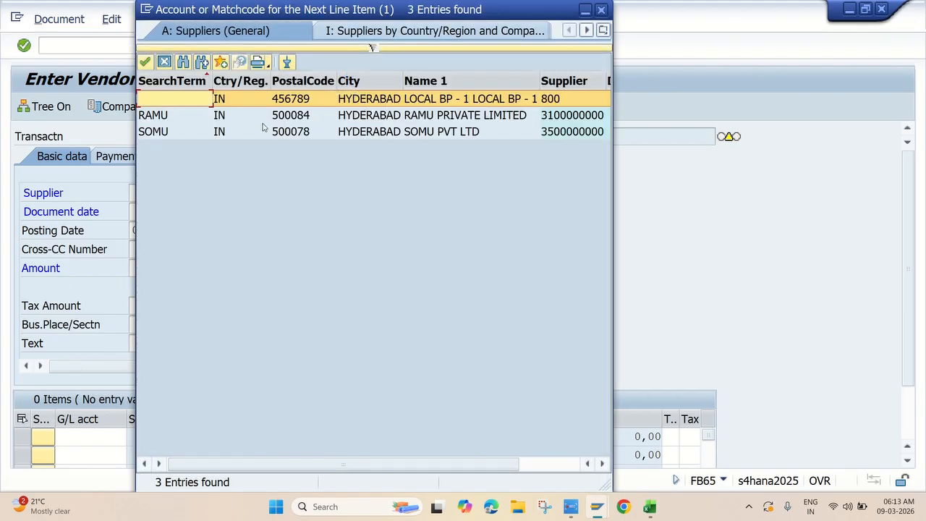
{"action": "double_click", "coordinate": [297, 115]}
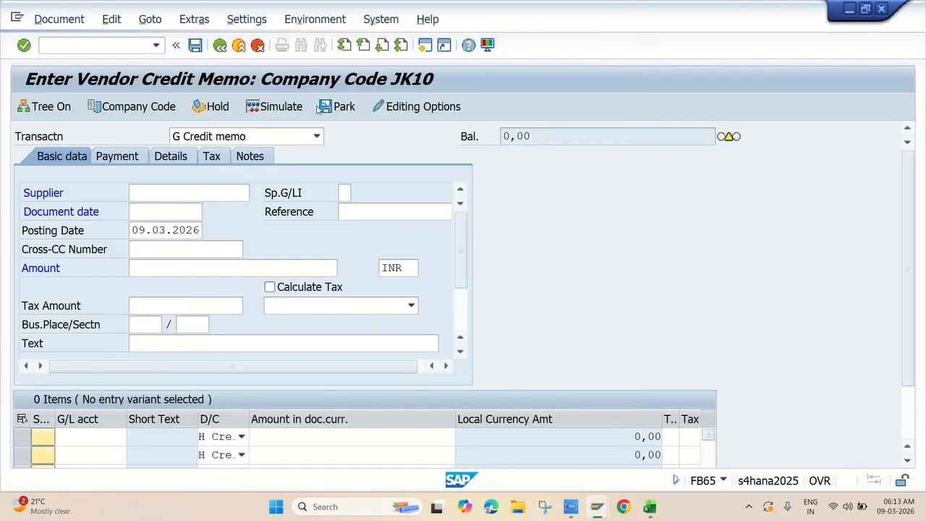
- Set the credit memo's document date to 09.03.2026 and its amount to 25000 INR
{"action": "left_click", "coordinate": [151, 211]}
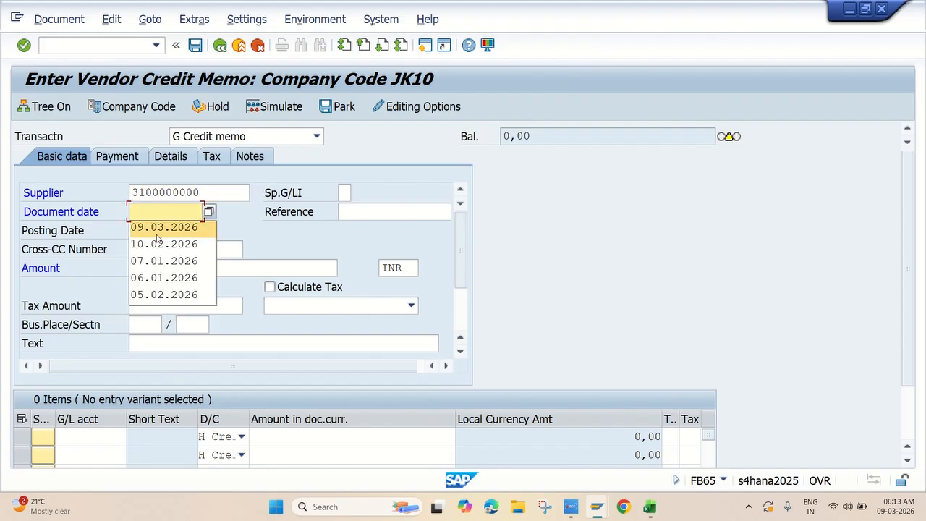
{"action": "left_click", "coordinate": [162, 228]}
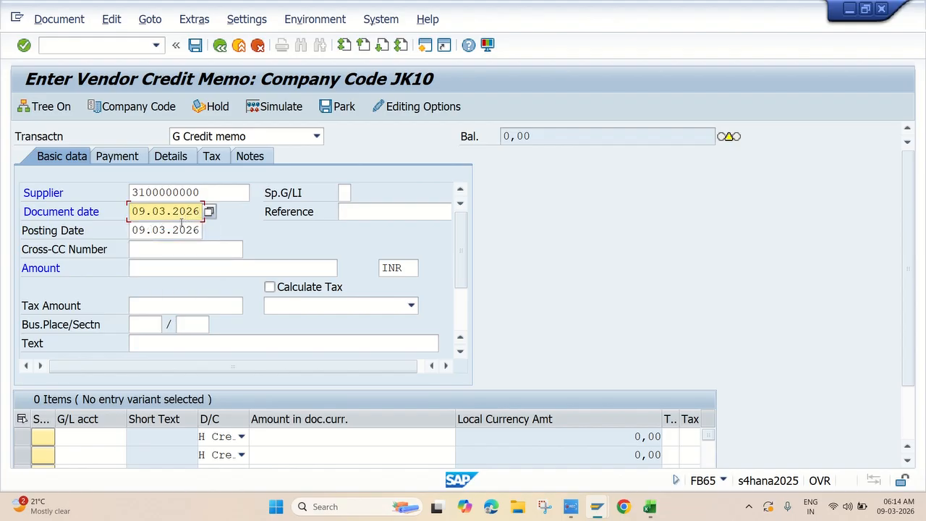
{"action": "left_click", "coordinate": [139, 271]}
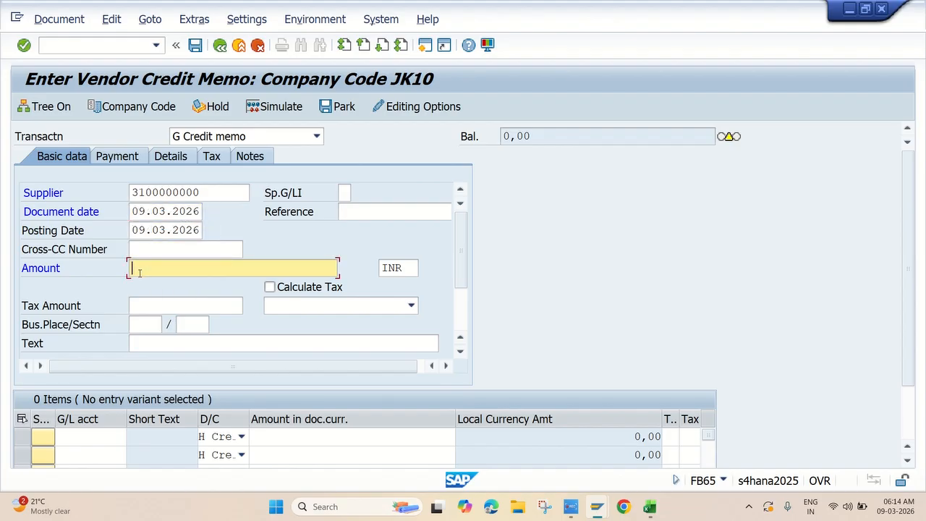
{"action": "type", "text": "25000"}
- Assign G/L account 440001 Contractor Fee A/c to the first line item and set its document currency amount to 25000
{"action": "scroll", "coordinate": [176, 345], "scroll_direction": "down", "scroll_amount": 2}
{"action": "scroll", "coordinate": [176, 348], "scroll_direction": "up", "scroll_amount": 2}
{"action": "left_click", "coordinate": [100, 431]}
{"action": "left_click", "coordinate": [135, 439]}
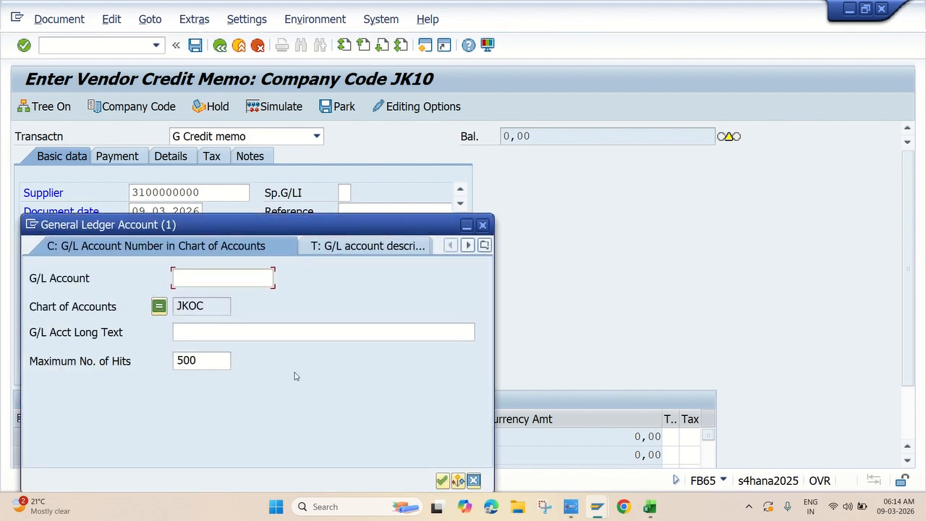
{"action": "key", "text": "Return"}
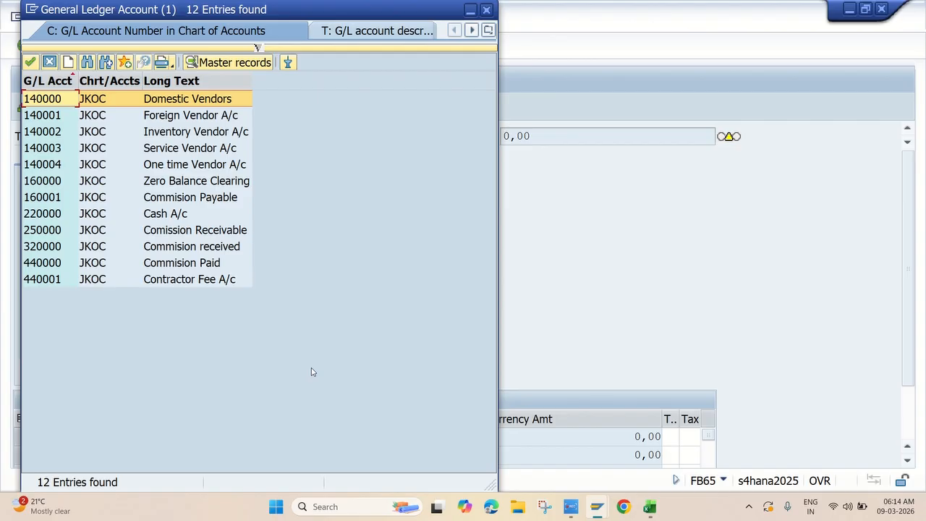
{"action": "left_click", "coordinate": [179, 285]}
{"action": "double_click", "coordinate": [178, 284]}
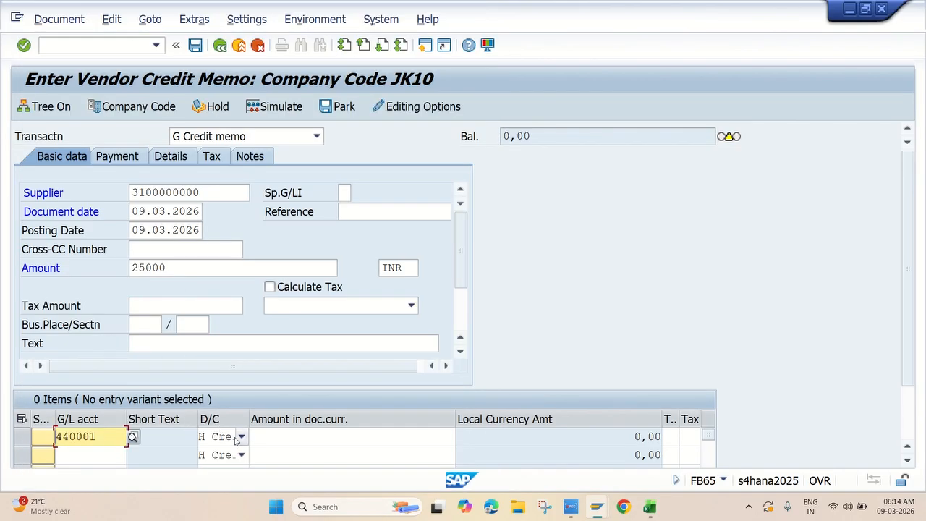
{"action": "left_click", "coordinate": [297, 436]}
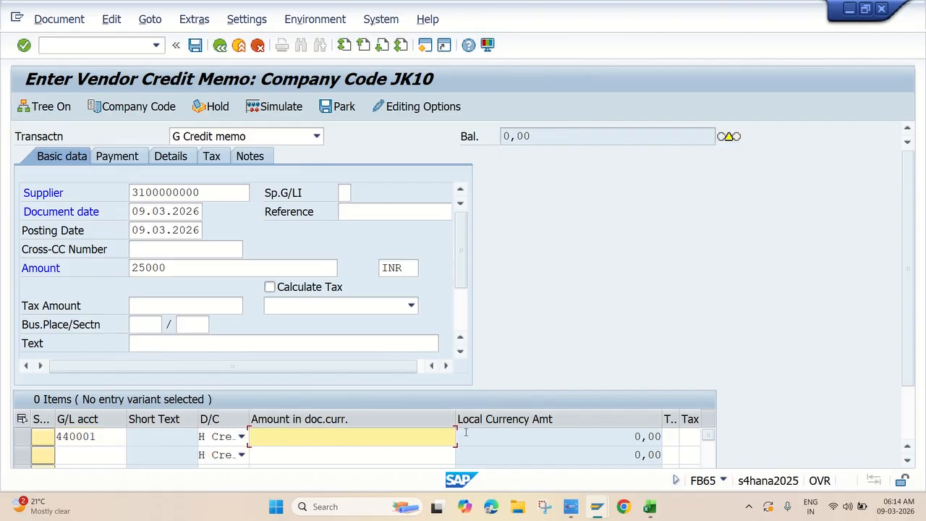
{"action": "type", "text": "25000"}
- Set the cost center of the 440001 line item to JKFC
{"action": "left_click_drag", "start_coordinate": [907, 281], "coordinate": [919, 347]}
{"action": "left_click", "coordinate": [693, 434]}
{"action": "left_click", "coordinate": [692, 433]}
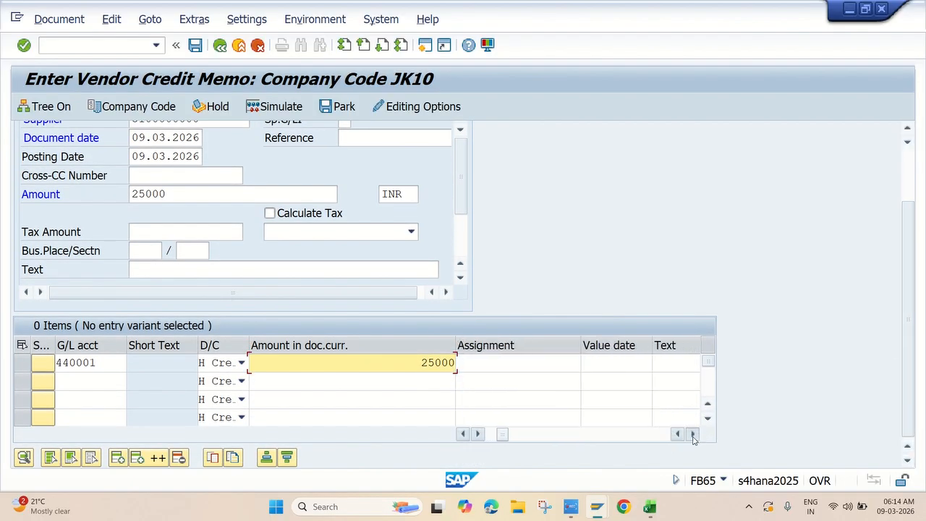
{"action": "left_click", "coordinate": [693, 433]}
{"action": "left_click", "coordinate": [692, 433]}
{"action": "left_click", "coordinate": [692, 434]}
{"action": "left_click", "coordinate": [652, 364]}
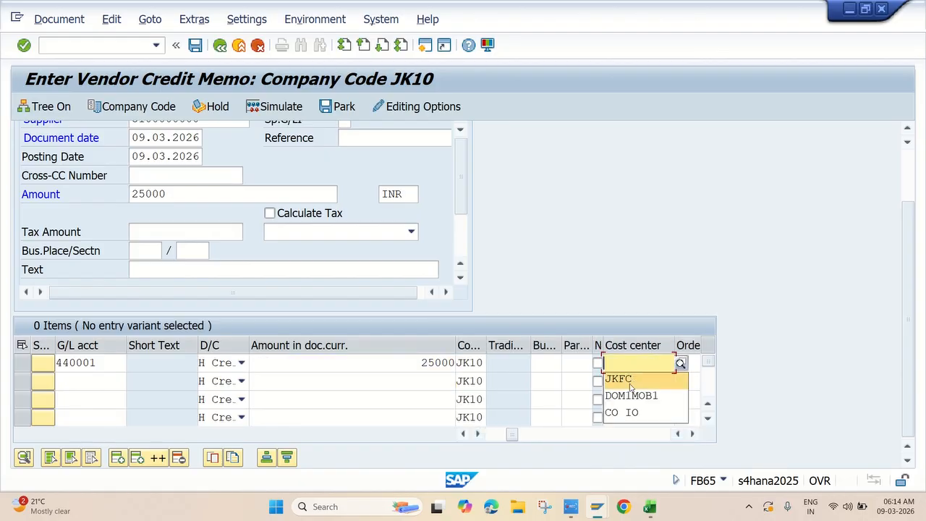
{"action": "left_click", "coordinate": [631, 382]}
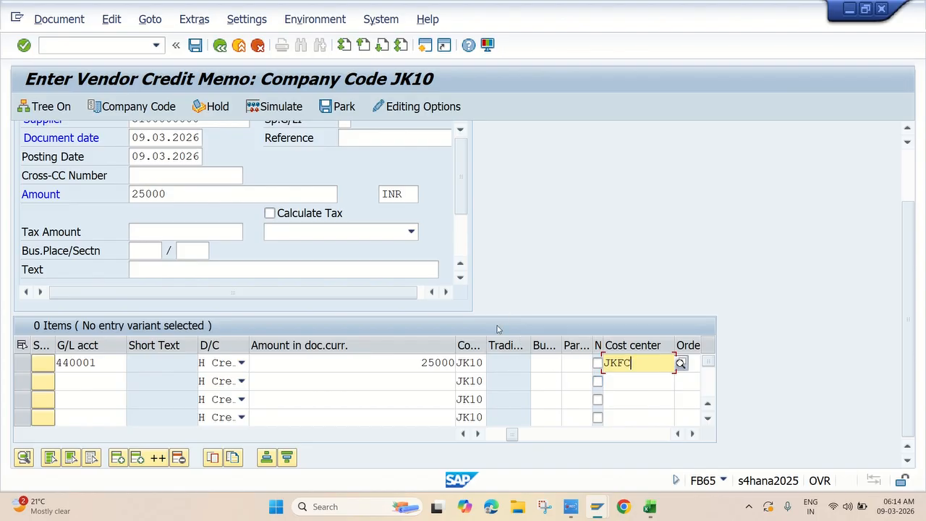
- Enter VENDOR CREDIT ME as the credit memo's reference and try to simulate the document
{"action": "left_click", "coordinate": [361, 154]}
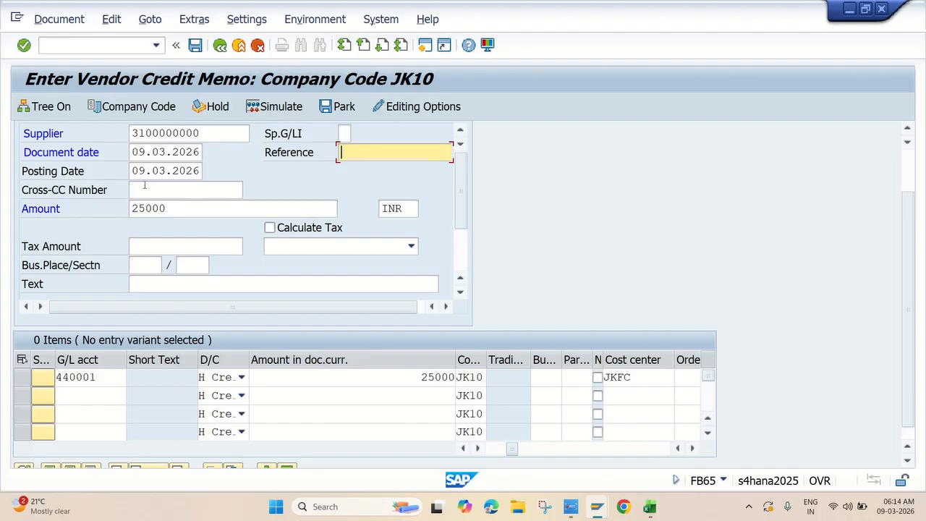
{"action": "type", "text": "VENDO"}
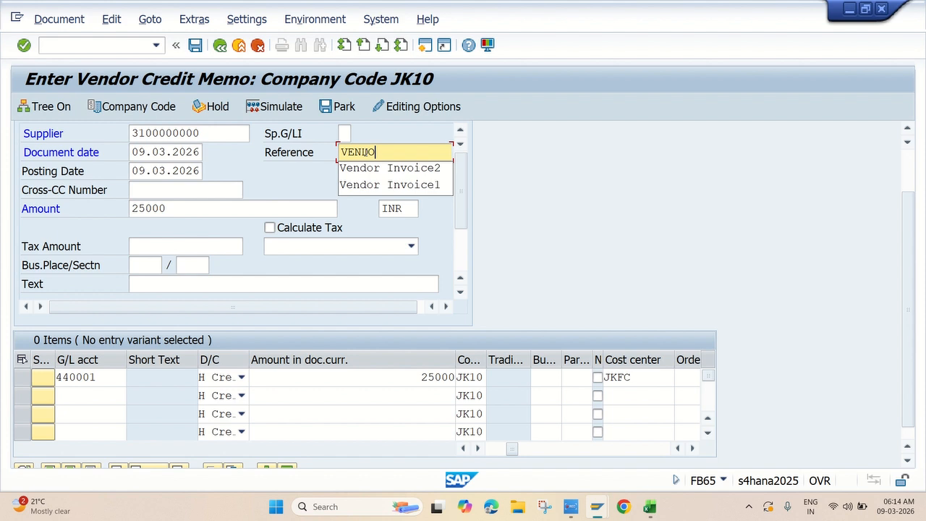
{"action": "type", "text": "R CRED"}
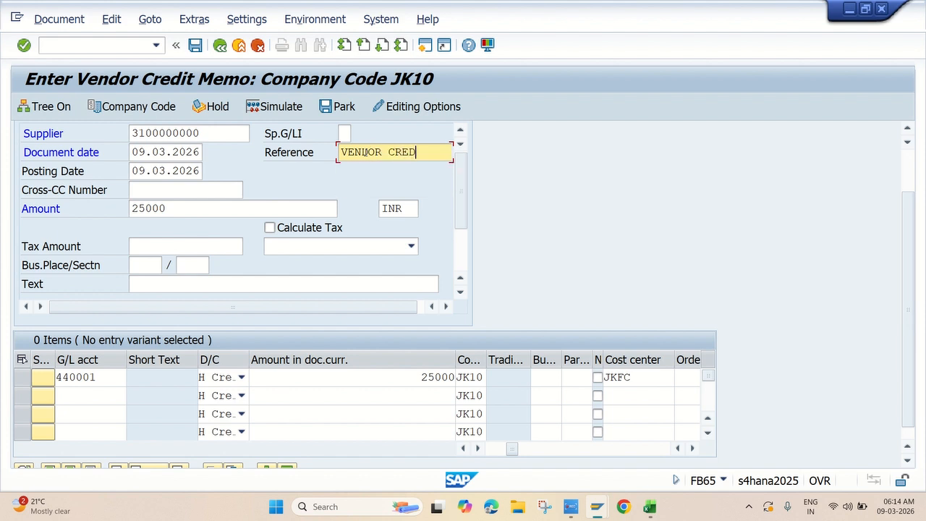
{"action": "type", "text": "IT ME"}
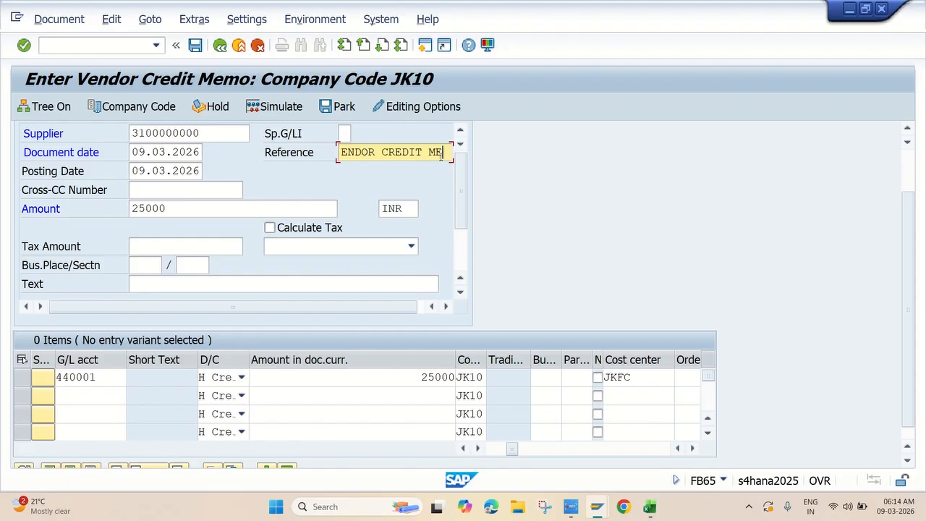
{"action": "scroll", "coordinate": [327, 248], "scroll_direction": "up", "scroll_amount": 2}
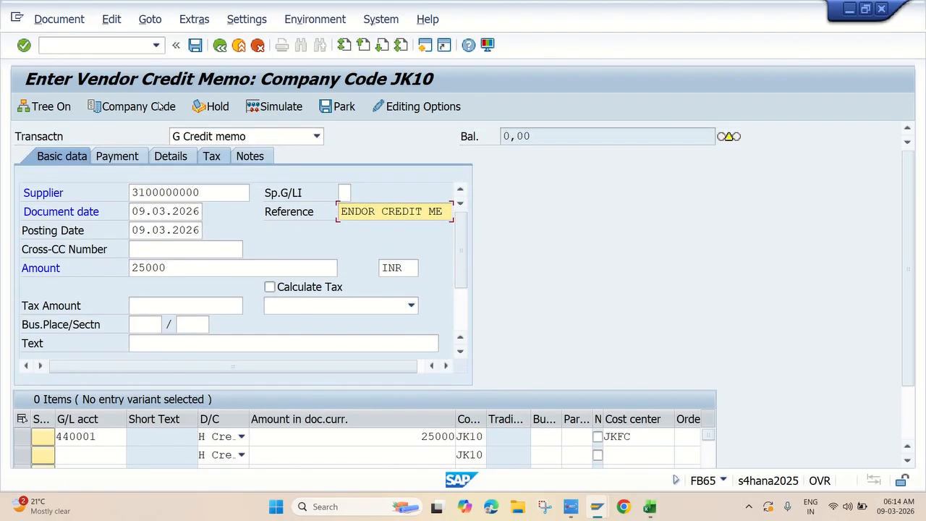
{"action": "left_click", "coordinate": [283, 106]}
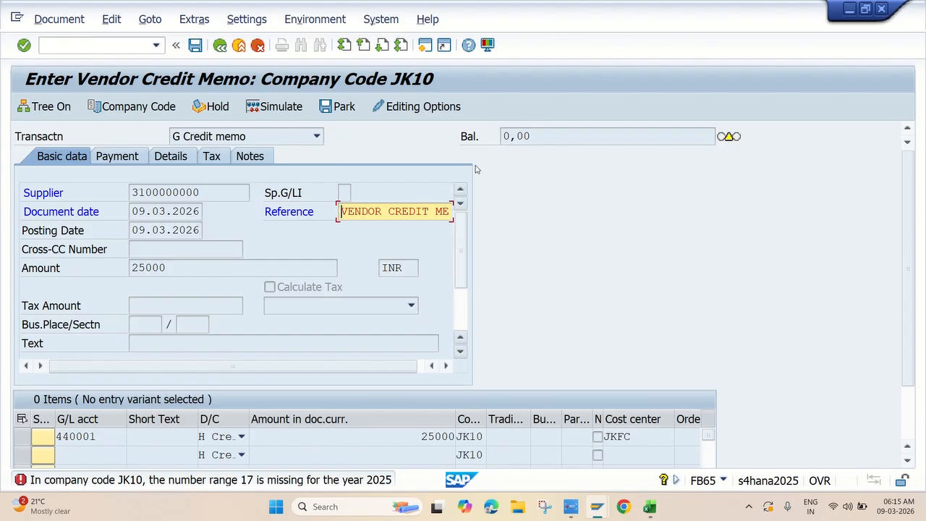
- Open transaction FBN1 in a new session and open company code JK10's accounting document number intervals for editing
{"action": "left_click", "coordinate": [425, 45]}
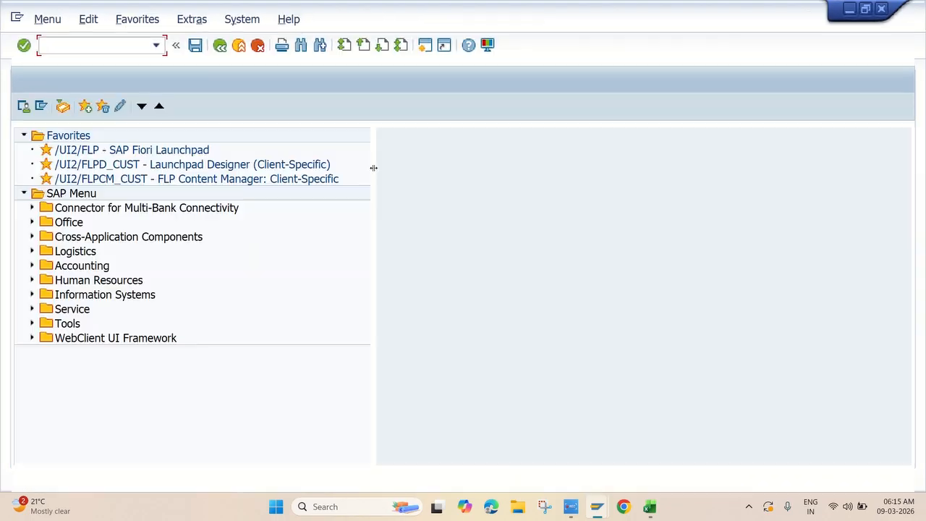
{"action": "type", "text": "FBN1"}
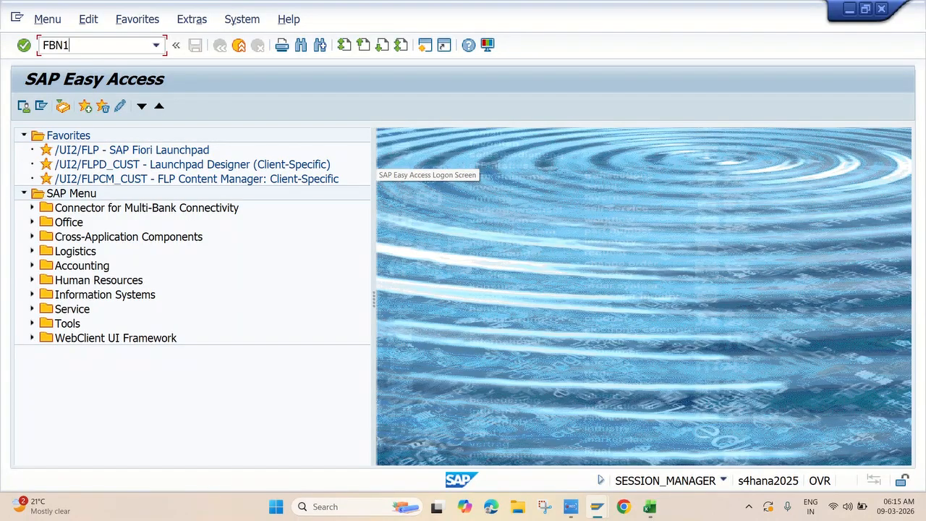
{"action": "key", "text": "Return"}
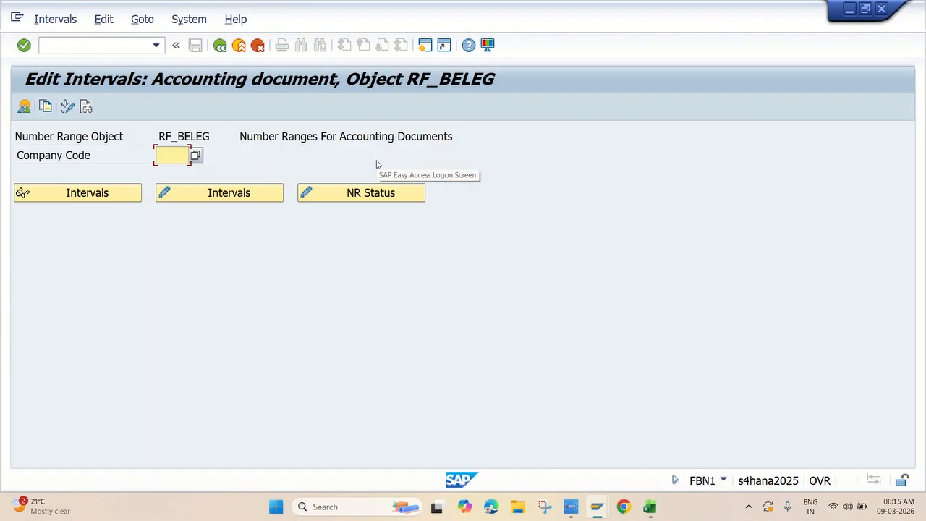
{"action": "left_click", "coordinate": [172, 158]}
{"action": "left_click", "coordinate": [168, 172]}
{"action": "left_click", "coordinate": [209, 192]}
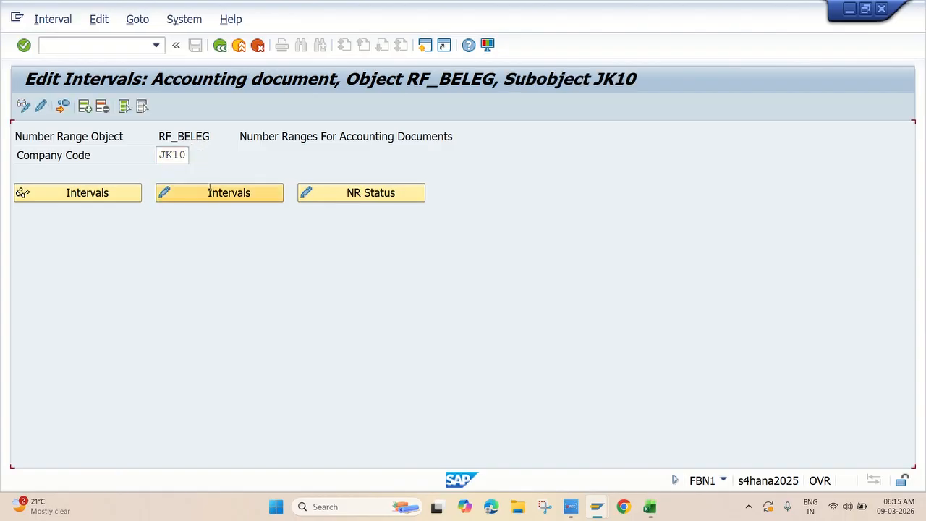
{"action": "left_click", "coordinate": [85, 107]}
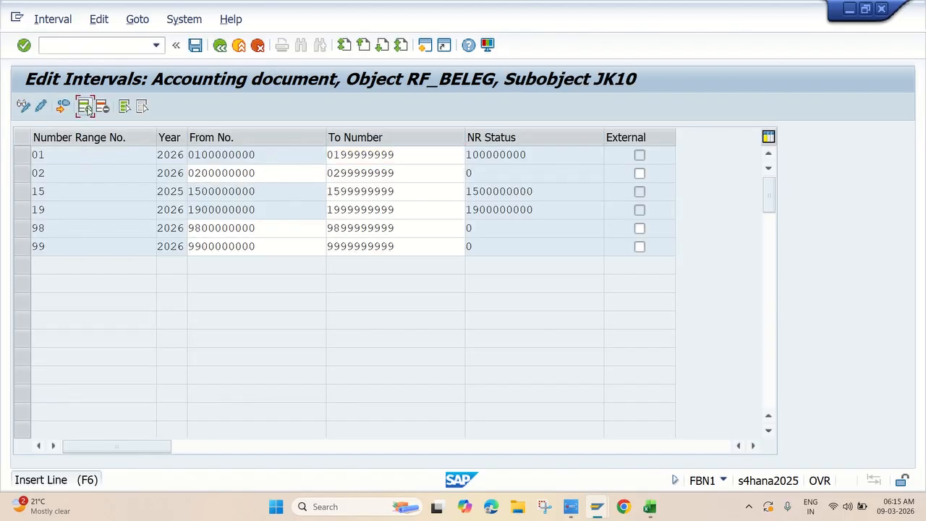
{"action": "type", "text": "17"}
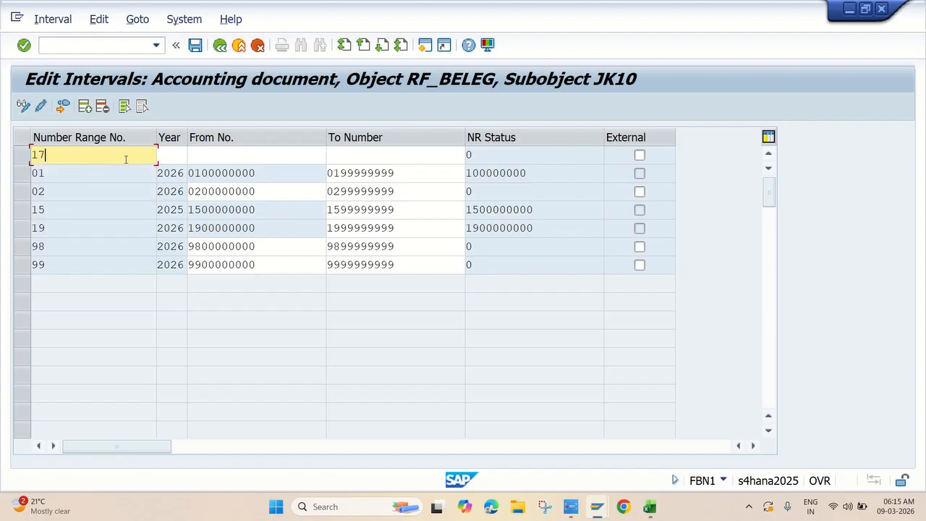
{"action": "left_click", "coordinate": [177, 152]}
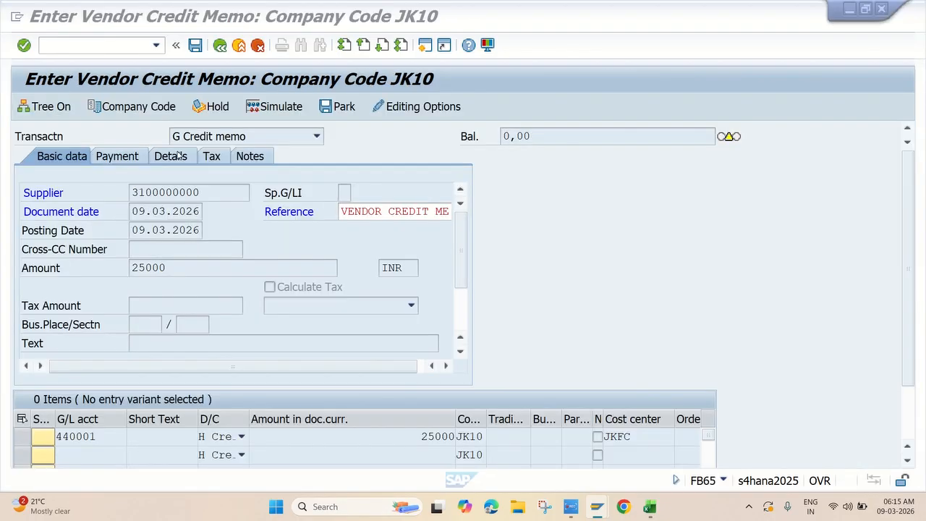
{"action": "key", "text": "ctrl+s"}
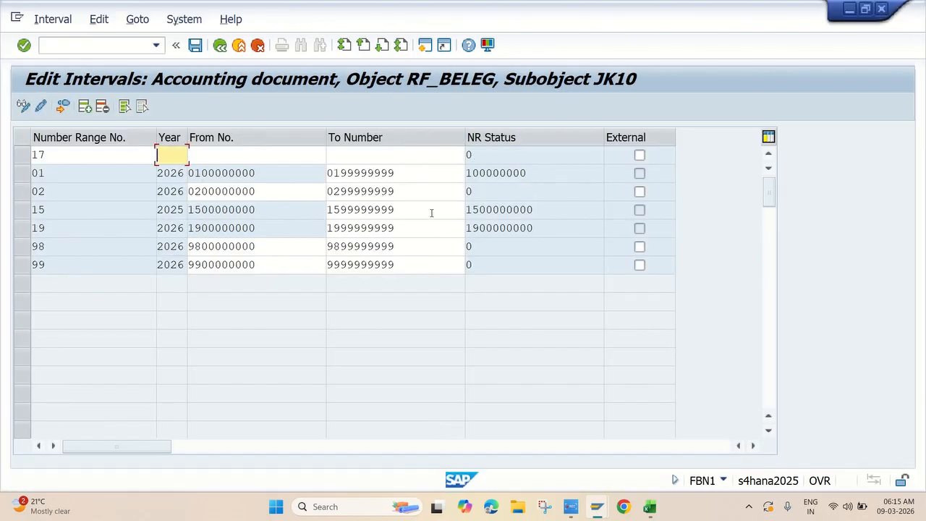
{"action": "type", "text": "2025"}
{"action": "left_click", "coordinate": [224, 152]}
{"action": "type", "text": "17"}
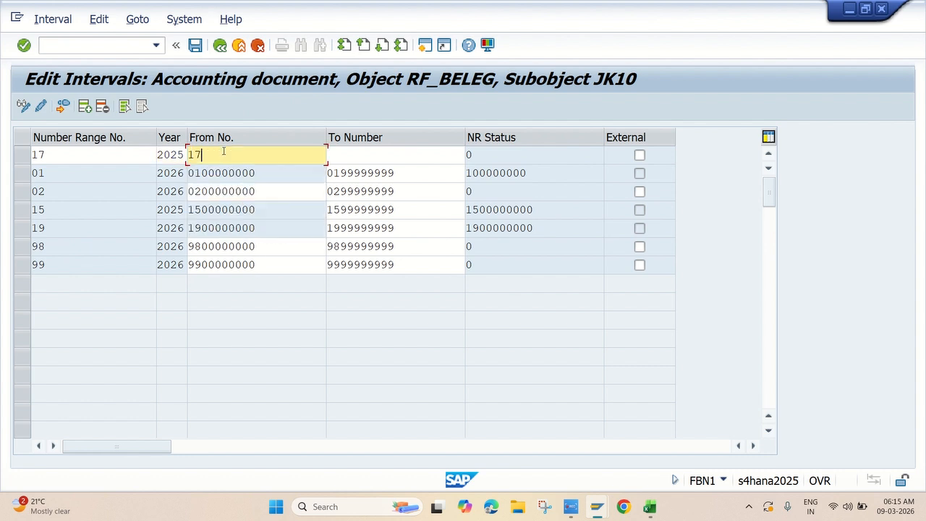
{"action": "type", "text": "00000000"}
{"action": "left_click", "coordinate": [395, 171]}
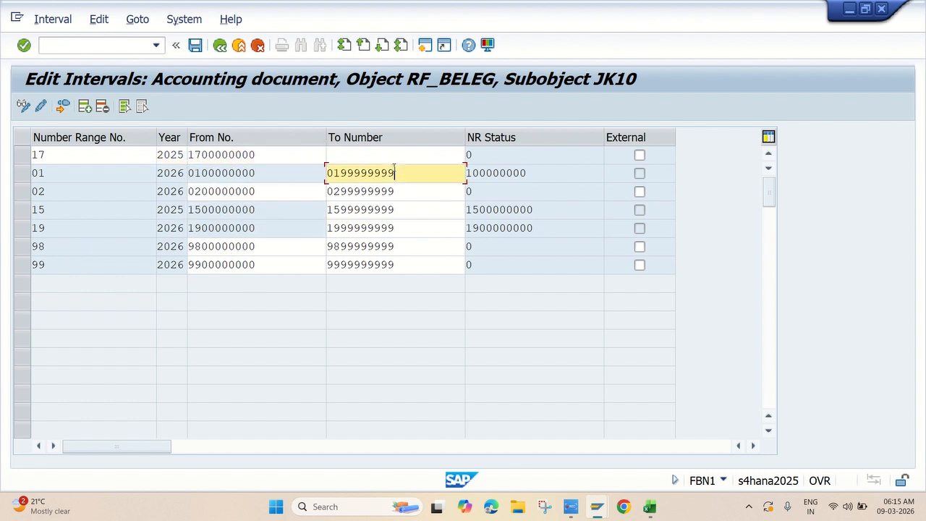
{"action": "left_click", "coordinate": [387, 155]}
{"action": "type", "text": "17"}
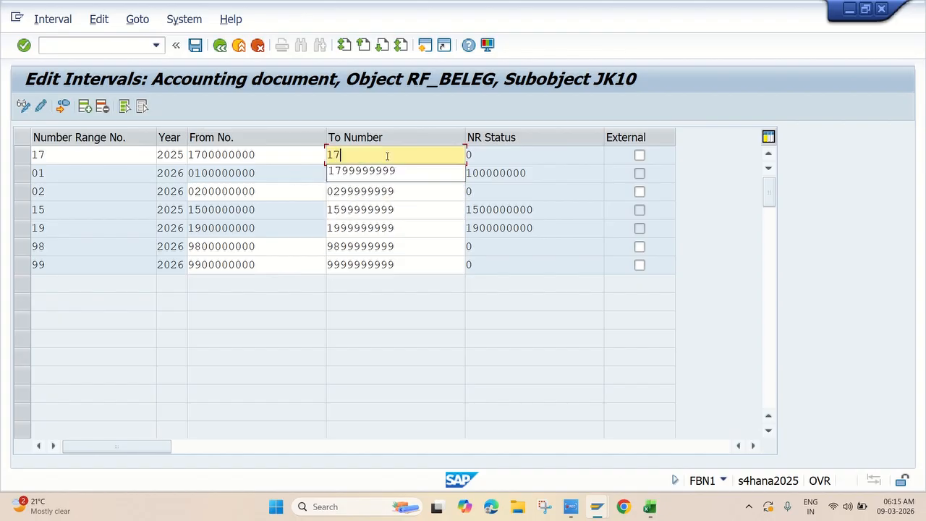
{"action": "type", "text": "99999999"}
{"action": "key", "text": "Return"}
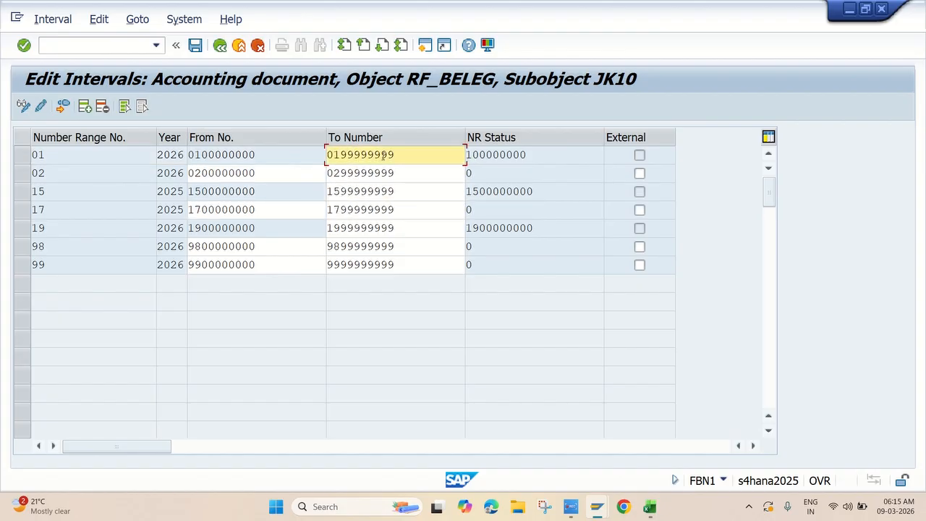
{"action": "left_click", "coordinate": [195, 45]}
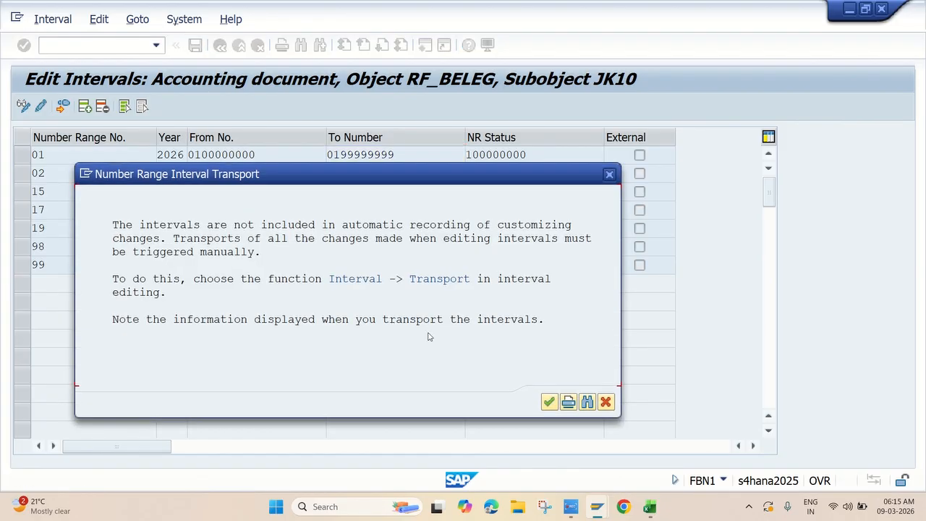
{"action": "left_click", "coordinate": [545, 399]}
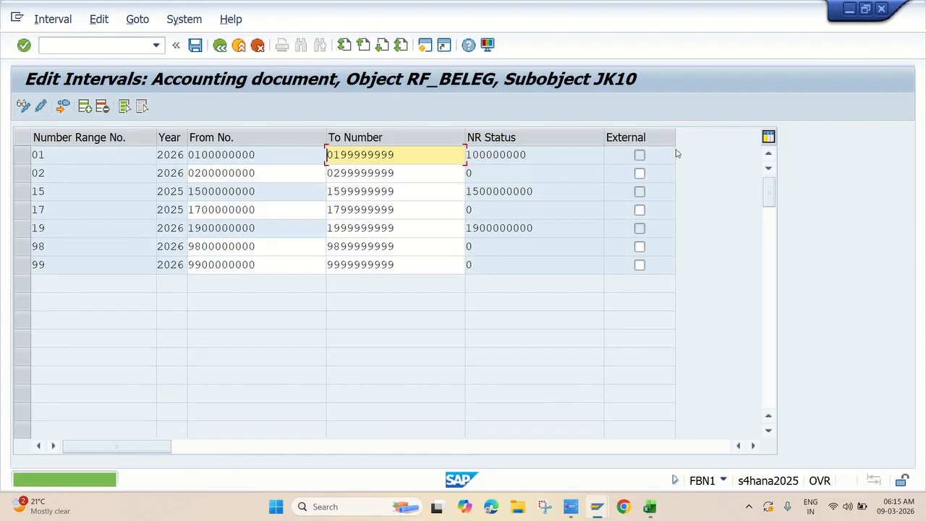
{"action": "left_click", "coordinate": [882, 9]}
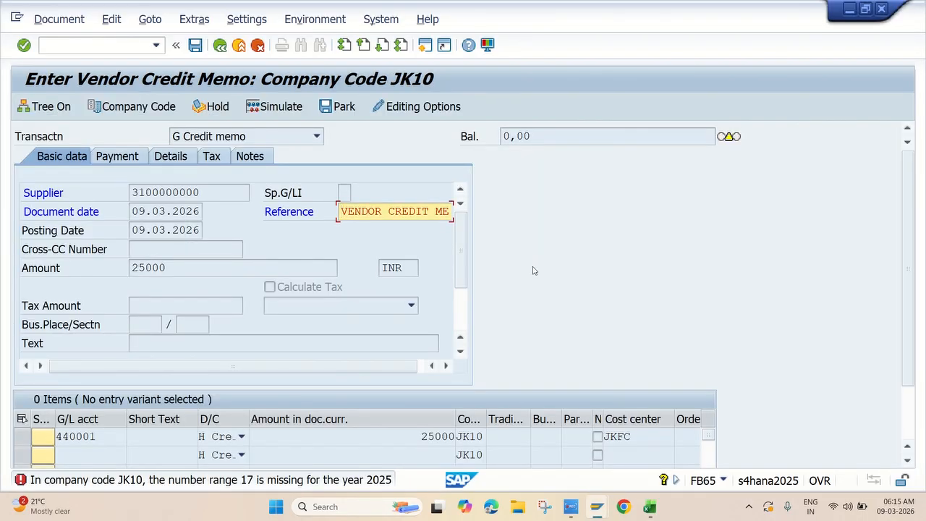
- Simulate and post the vendor credit memo, and display the posted document
{"action": "key", "text": "F9"}
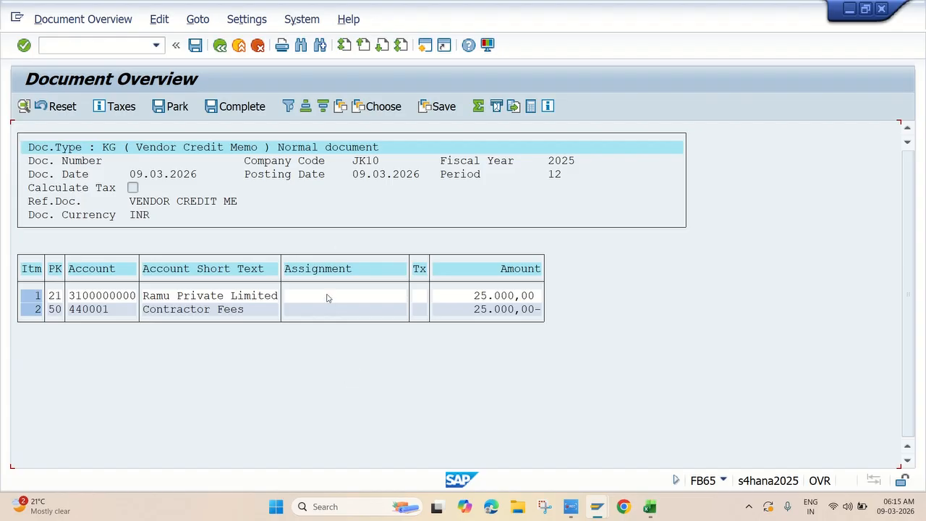
{"action": "left_click", "coordinate": [195, 46]}
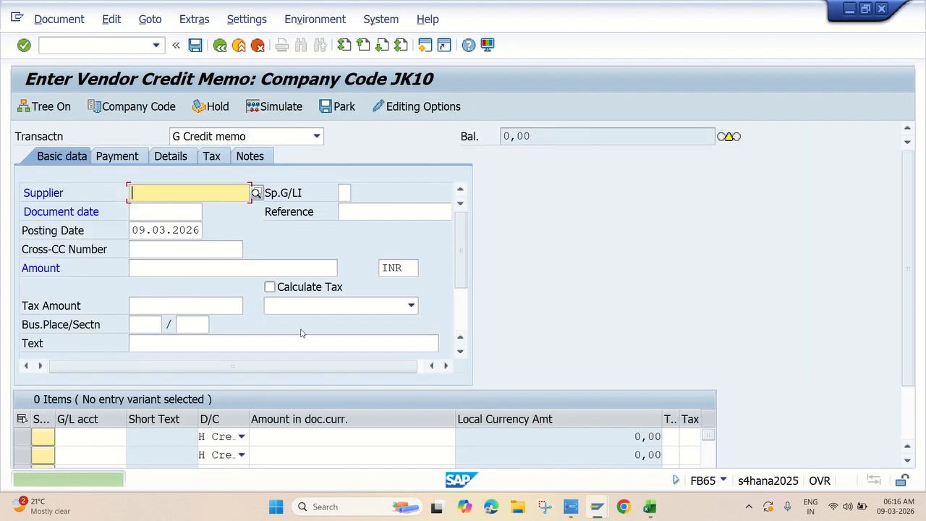
{"action": "left_click", "coordinate": [61, 18]}
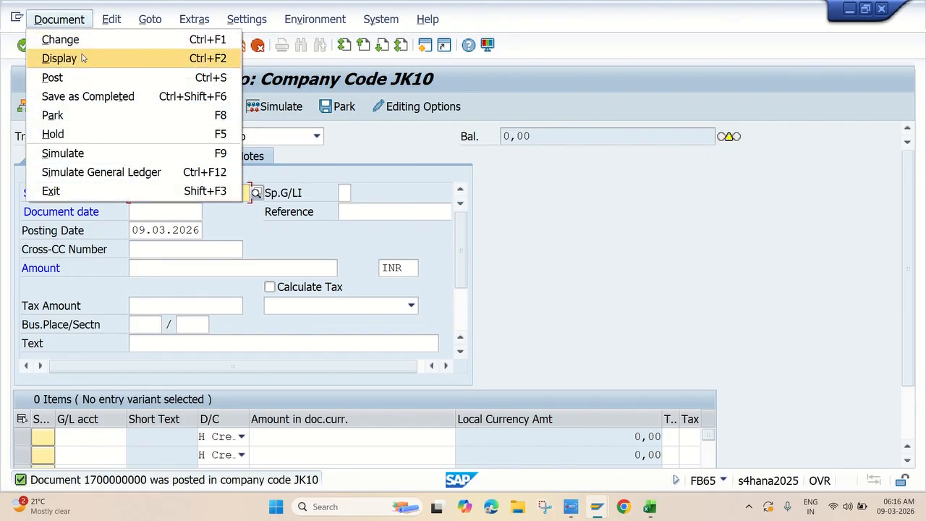
{"action": "left_click", "coordinate": [83, 58]}
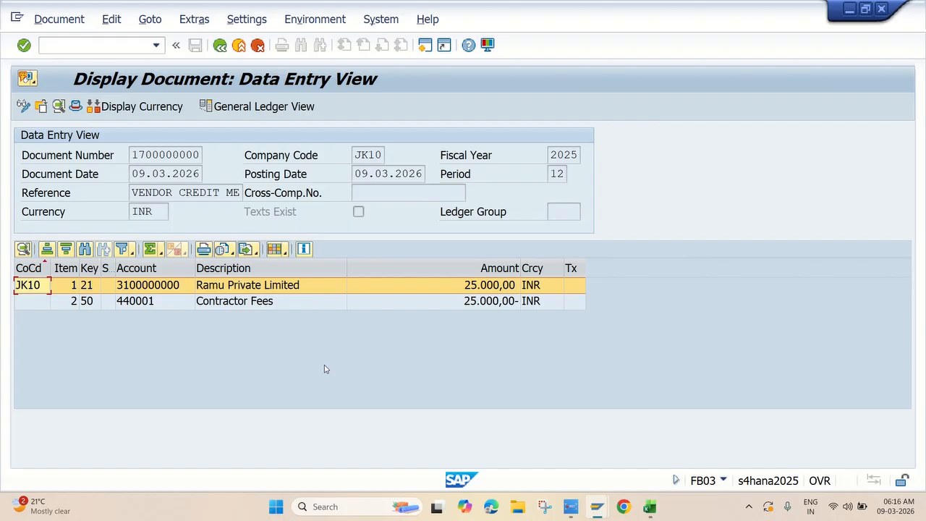
- Check the Vendor Line Item Report topic and its transaction code in the Excel workshop sheet, and return to the SAP document display
{"action": "left_click", "coordinate": [579, 501]}
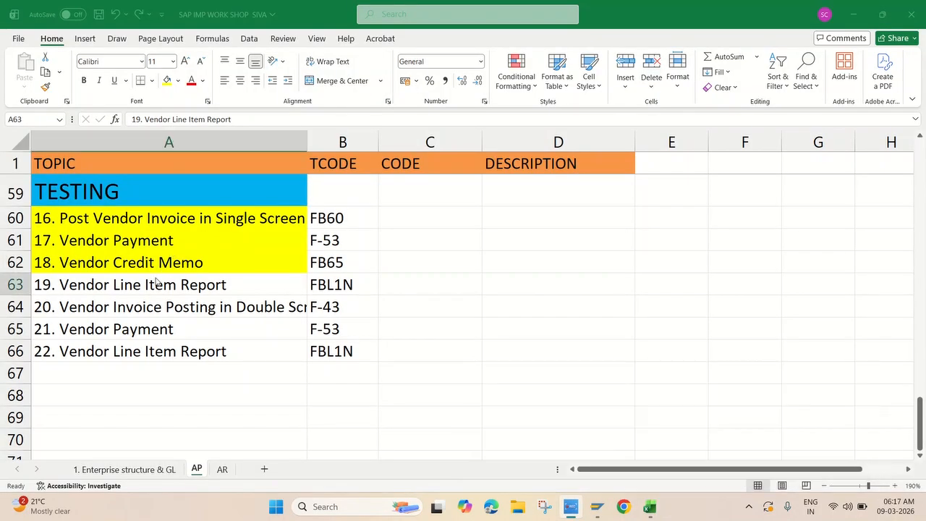
{"action": "left_click", "coordinate": [155, 282]}
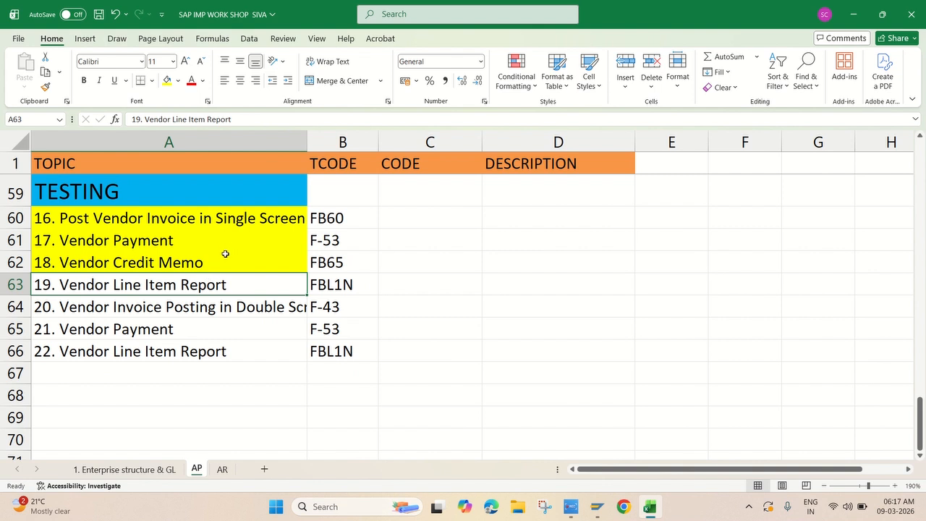
{"action": "left_click", "coordinate": [326, 281]}
{"action": "left_click", "coordinate": [260, 281]}
{"action": "left_click", "coordinate": [597, 506]}
{"action": "left_click", "coordinate": [601, 455]}
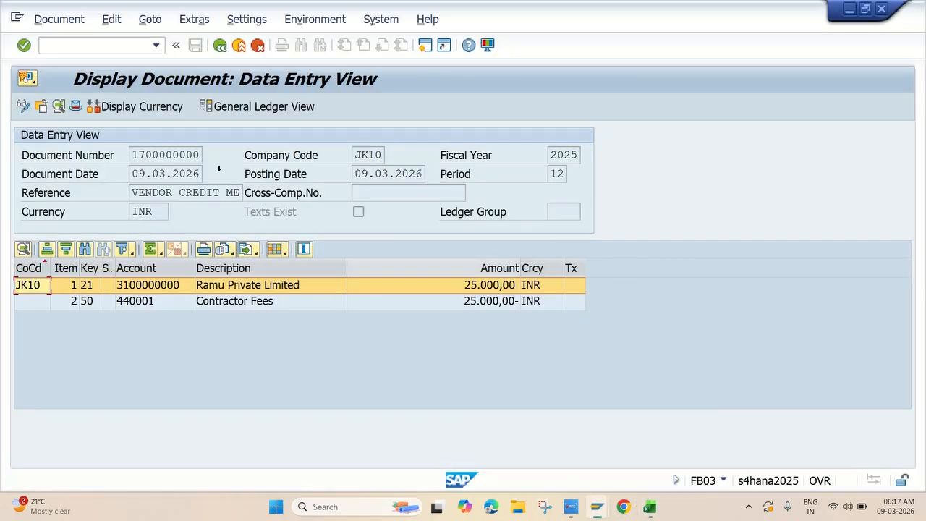
- Leave the document display and open FBL1N - Display/Change Line Items from the Accounts Payable account functions
{"action": "type", "text": "/N"}
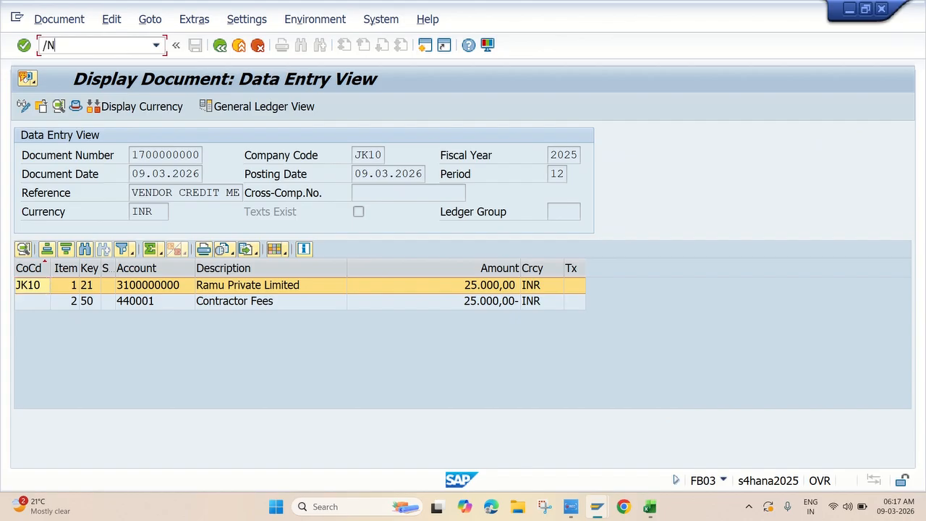
{"action": "key", "text": "Return"}
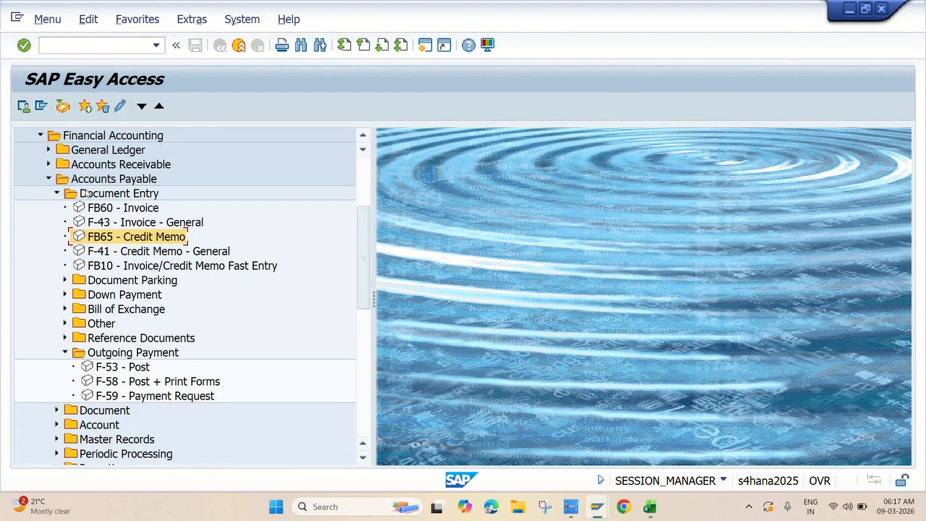
{"action": "left_click", "coordinate": [56, 194]}
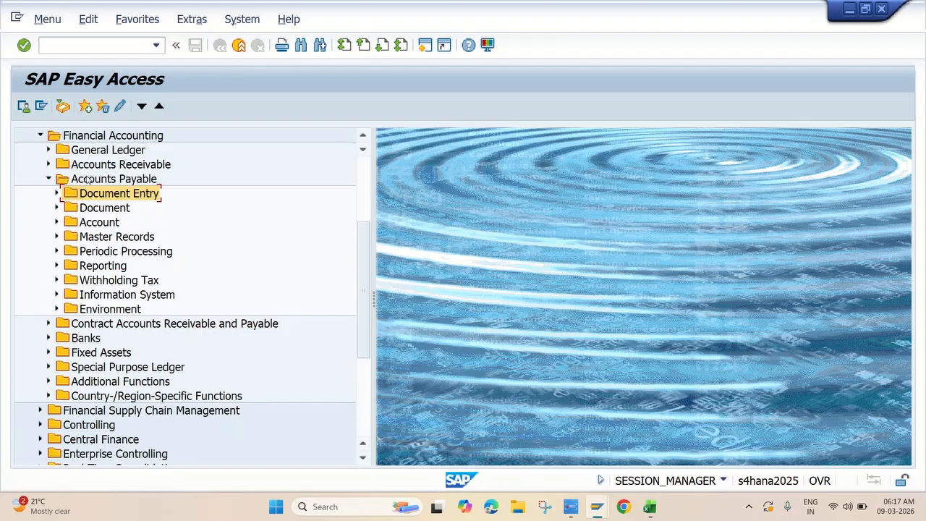
{"action": "left_click", "coordinate": [57, 222]}
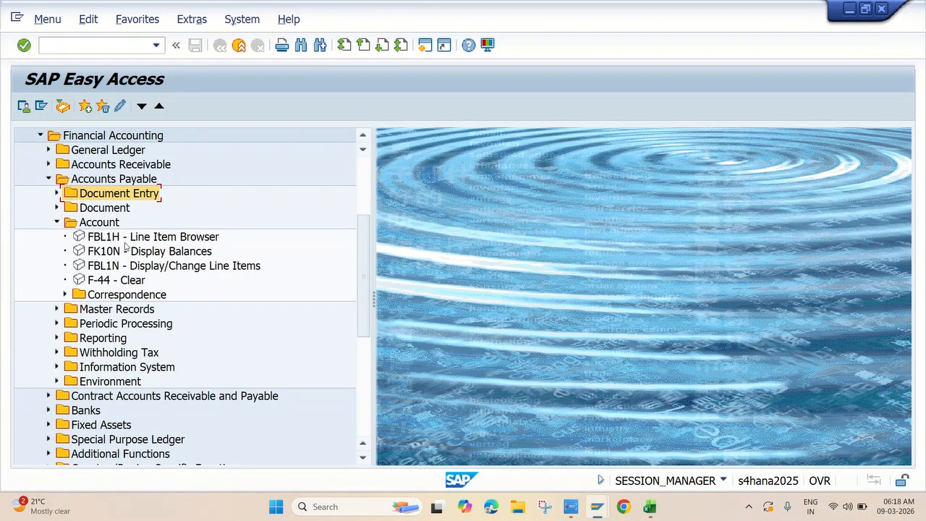
{"action": "key", "text": "alt+Tab"}
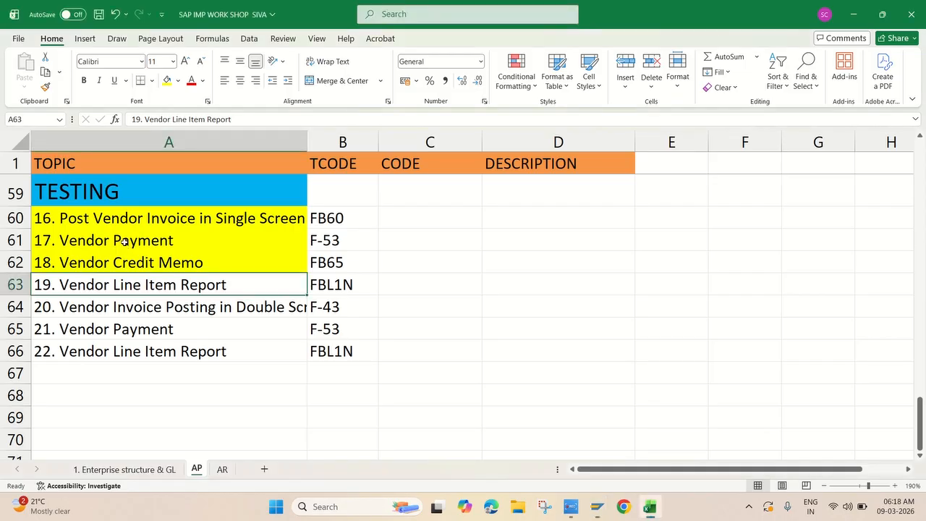
{"action": "key", "text": "alt+Tab"}
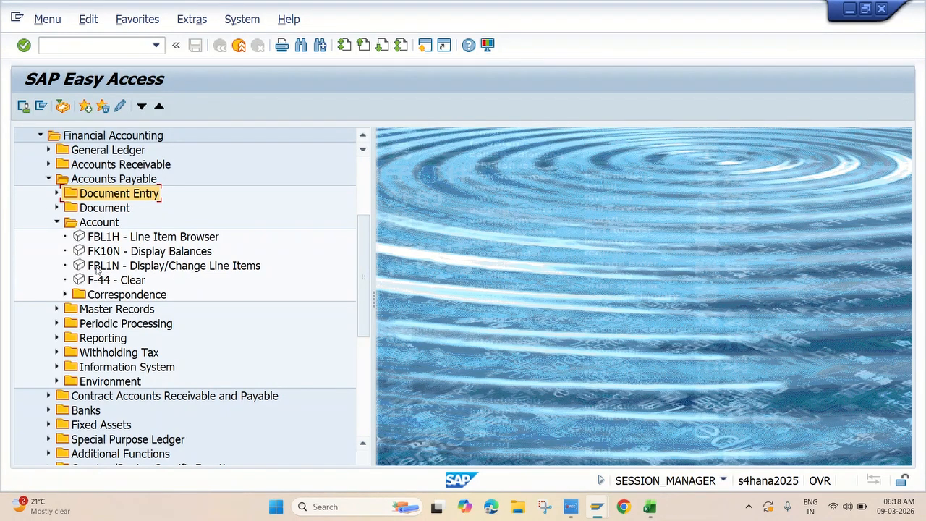
{"action": "double_click", "coordinate": [98, 270]}
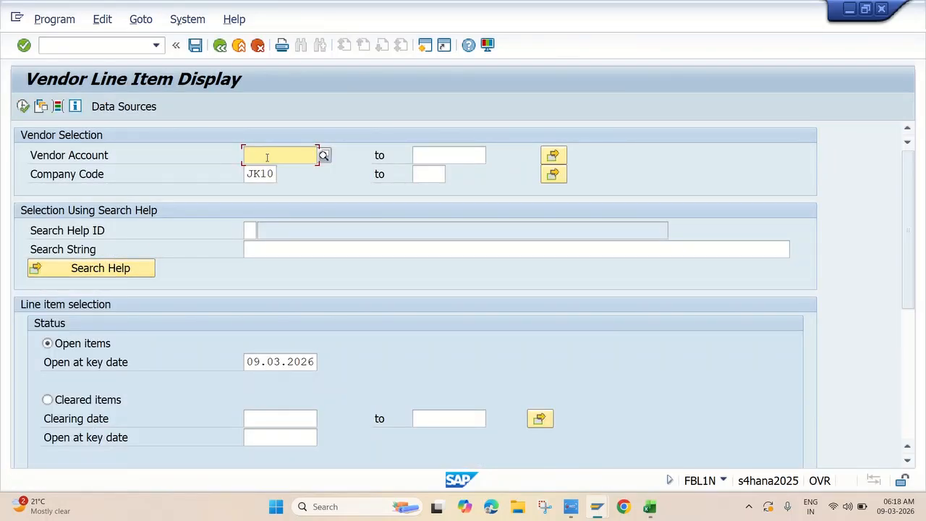
- Search suppliers with country IN and city HYDERABAD, and choose Ramu Private Limited as the vendor account
{"action": "left_click", "coordinate": [325, 157]}
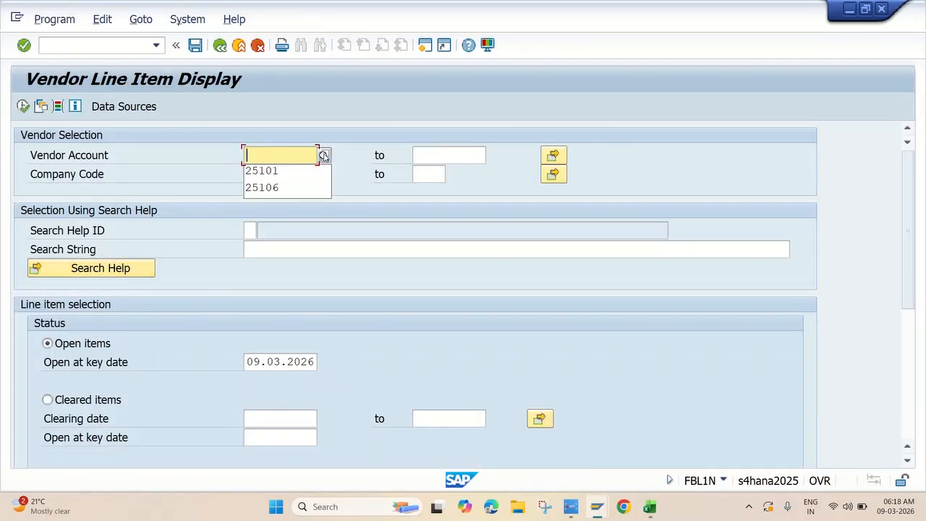
{"action": "left_click", "coordinate": [323, 156]}
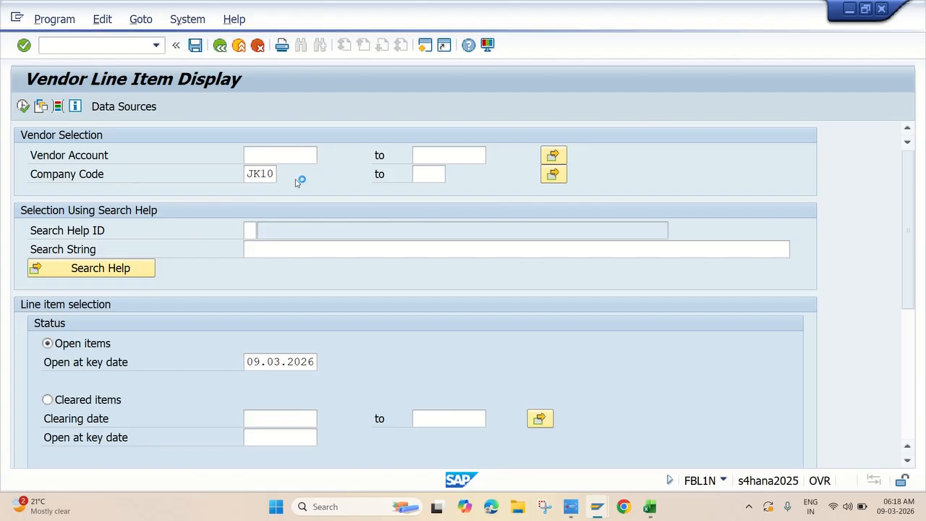
{"action": "left_click", "coordinate": [430, 158]}
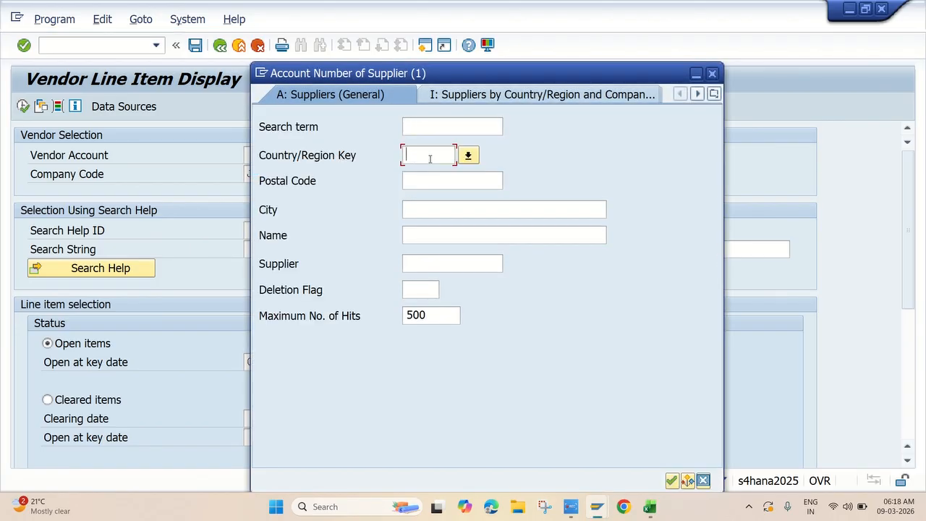
{"action": "type", "text": "IN"}
{"action": "left_click", "coordinate": [434, 208]}
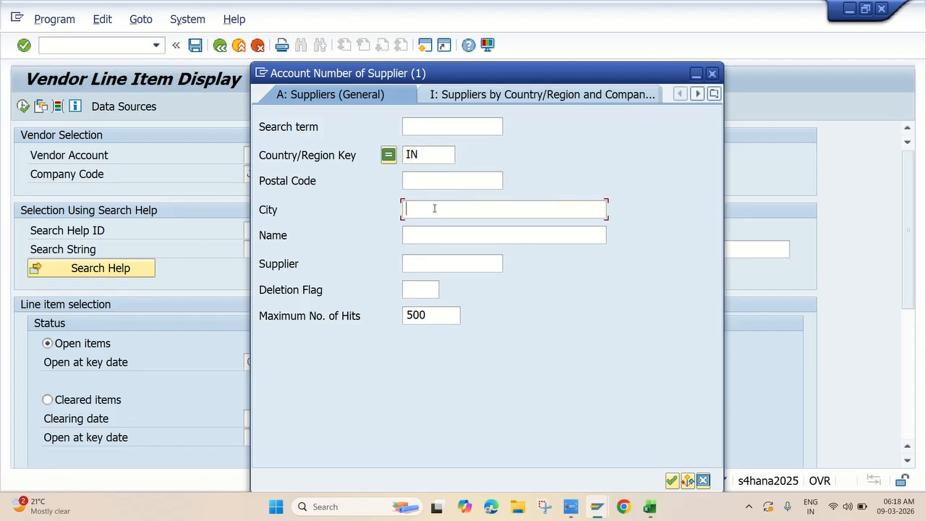
{"action": "type", "text": "HT"}
{"action": "type", "text": "YDERABAD"}
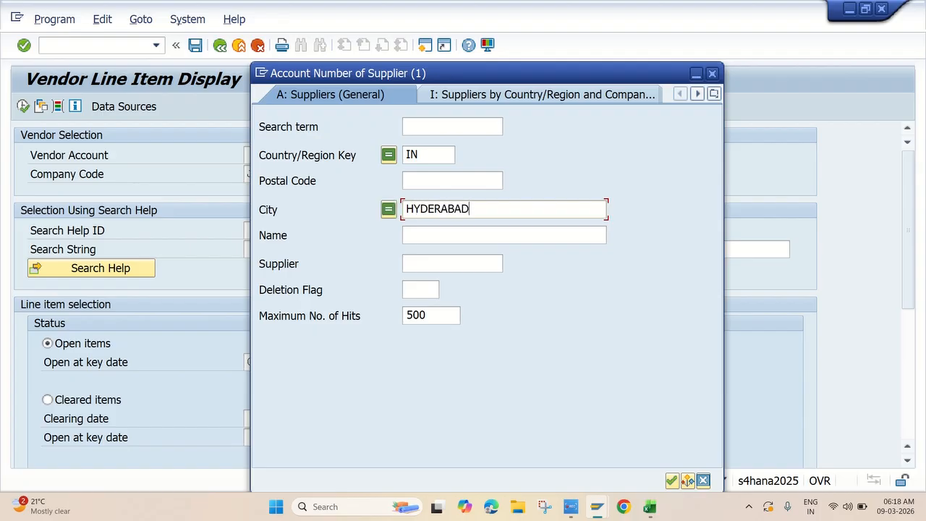
{"action": "key", "text": "Return"}
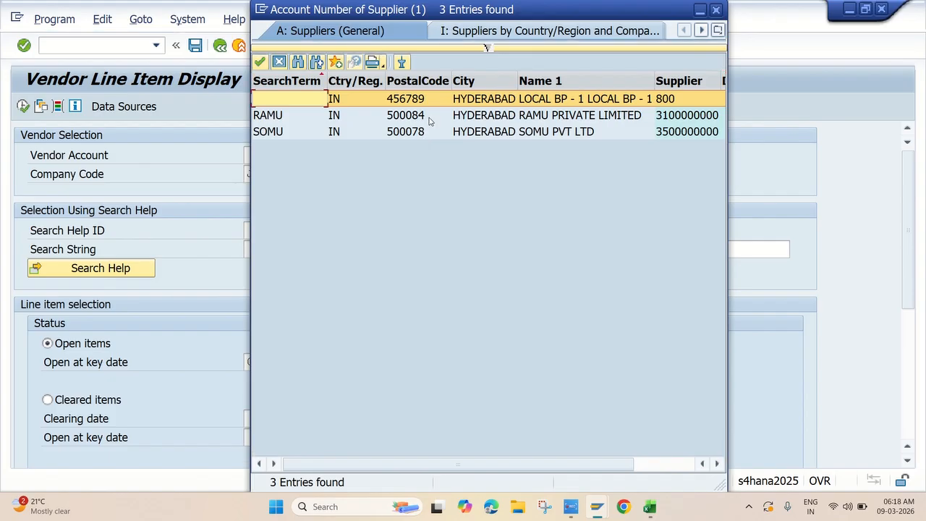
{"action": "double_click", "coordinate": [469, 118]}
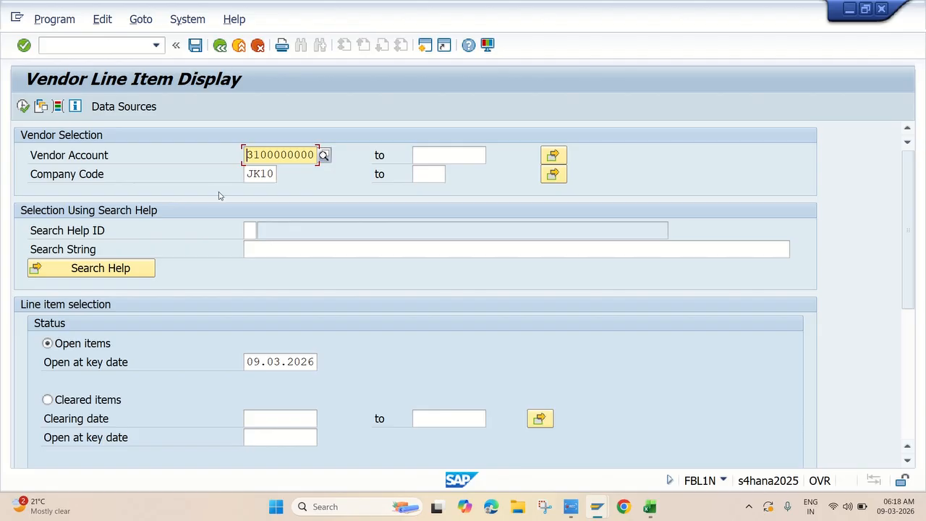
- Set the line item status to All items and run the vendor line item report for company code JK10
{"action": "scroll", "coordinate": [274, 317], "scroll_direction": "down", "scroll_amount": 3}
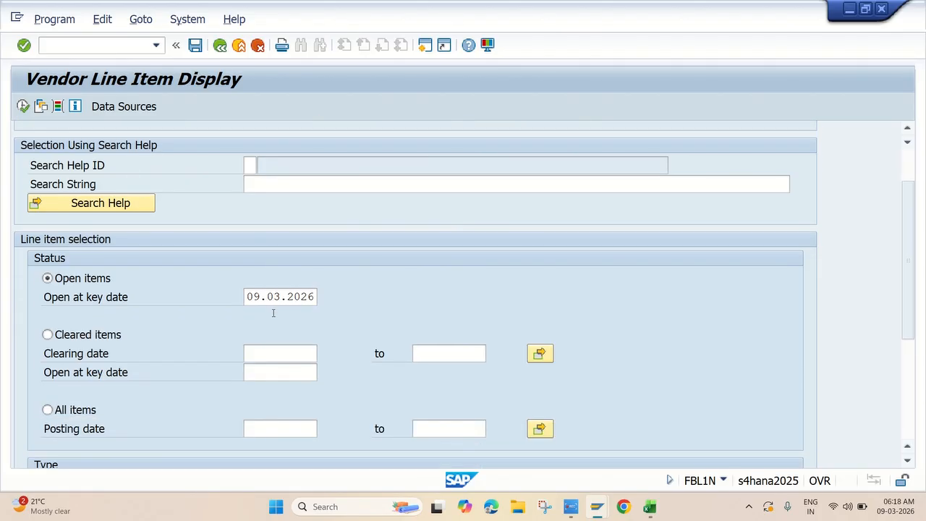
{"action": "scroll", "coordinate": [274, 312], "scroll_direction": "down", "scroll_amount": 1}
{"action": "left_click", "coordinate": [48, 388]}
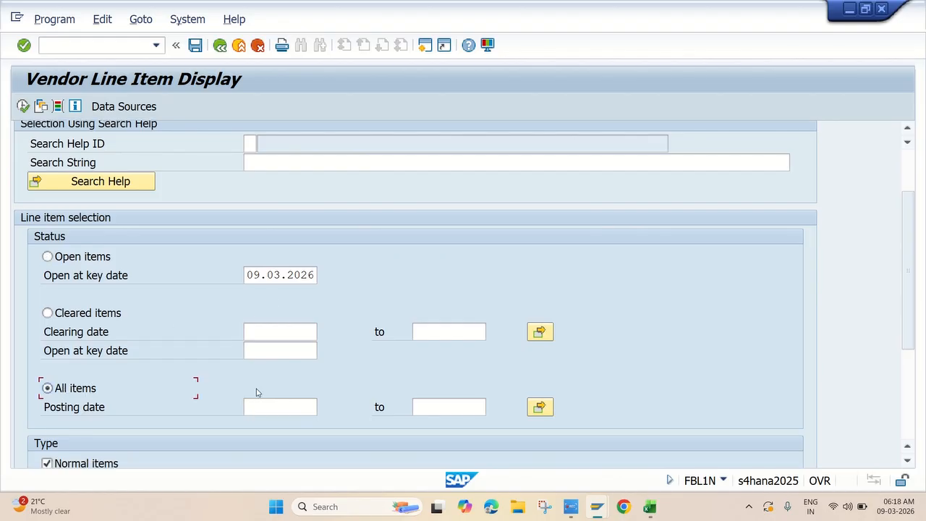
{"action": "scroll", "coordinate": [256, 392], "scroll_direction": "down", "scroll_amount": 5}
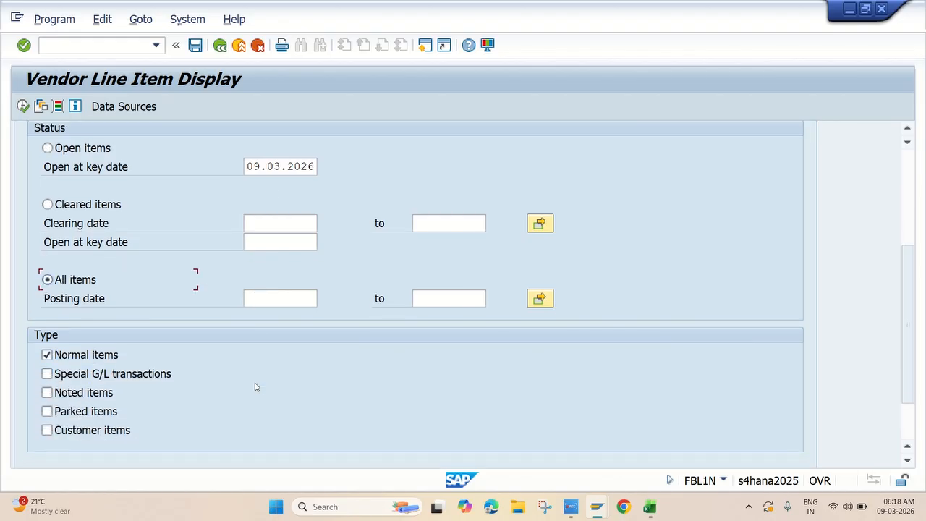
{"action": "scroll", "coordinate": [260, 365], "scroll_direction": "up", "scroll_amount": 2}
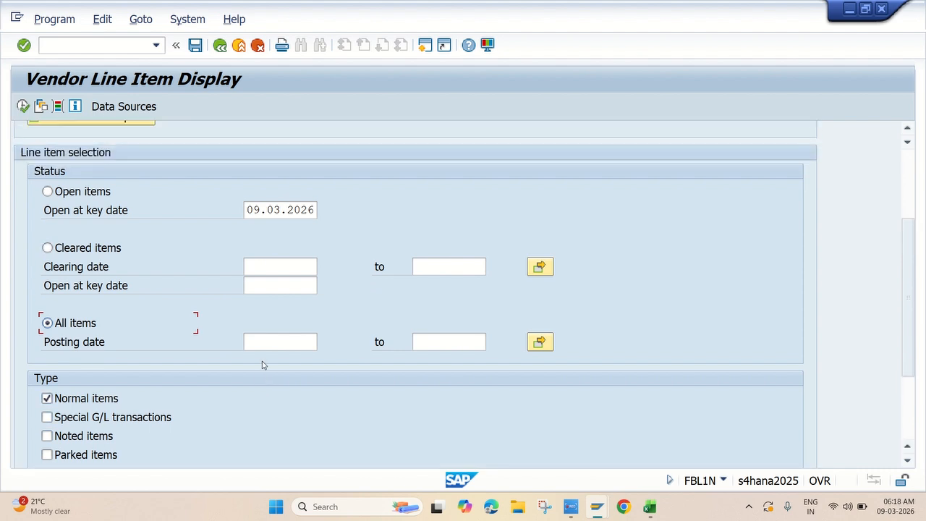
{"action": "scroll", "coordinate": [262, 365], "scroll_direction": "up", "scroll_amount": 7}
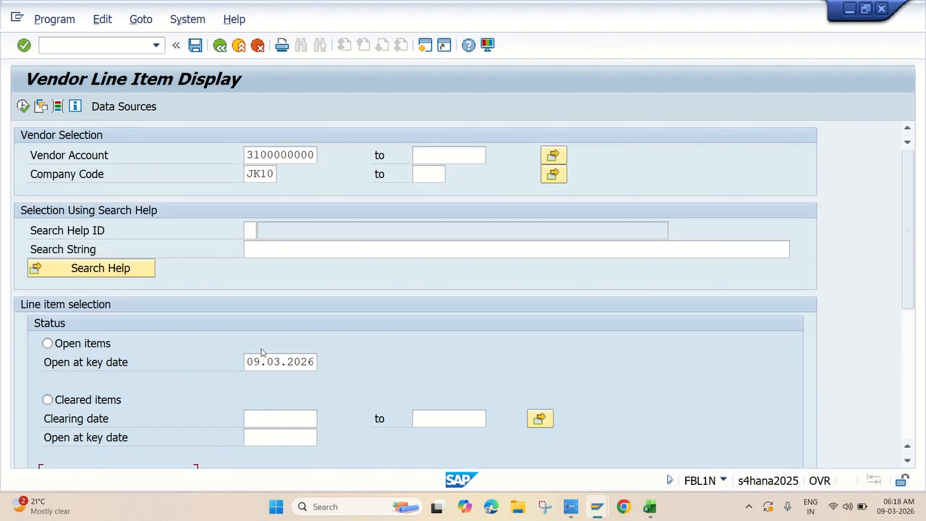
{"action": "left_click", "coordinate": [23, 107]}
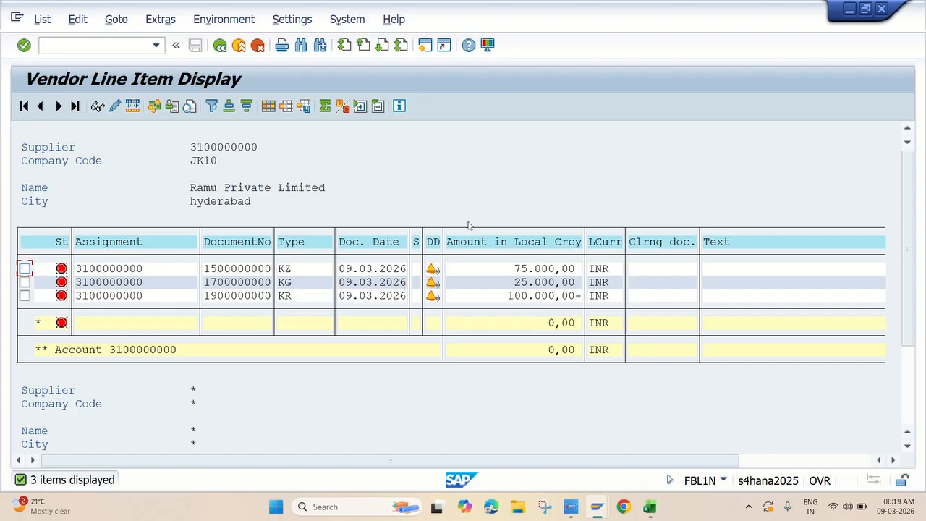
- Check the next testing topic in the Excel workshop sheet, then return to SAP and leave the vendor line item report with /n
{"action": "left_click", "coordinate": [571, 506]}
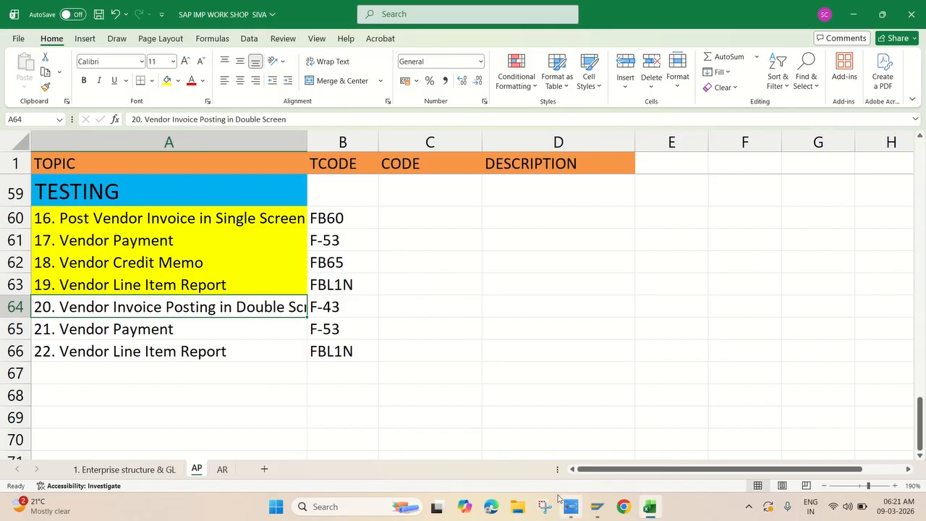
{"action": "mouse_move", "coordinate": [598, 507]}
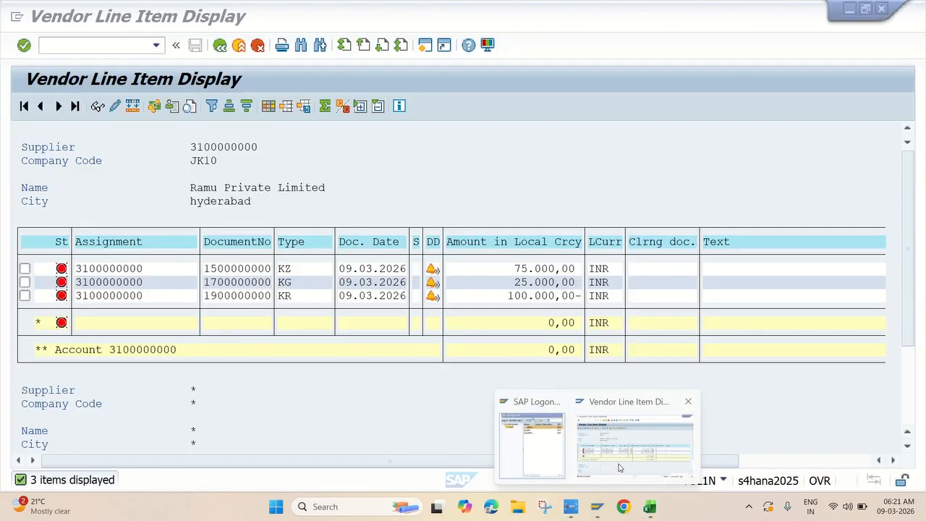
{"action": "left_click", "coordinate": [637, 442]}
{"action": "left_click", "coordinate": [90, 46]}
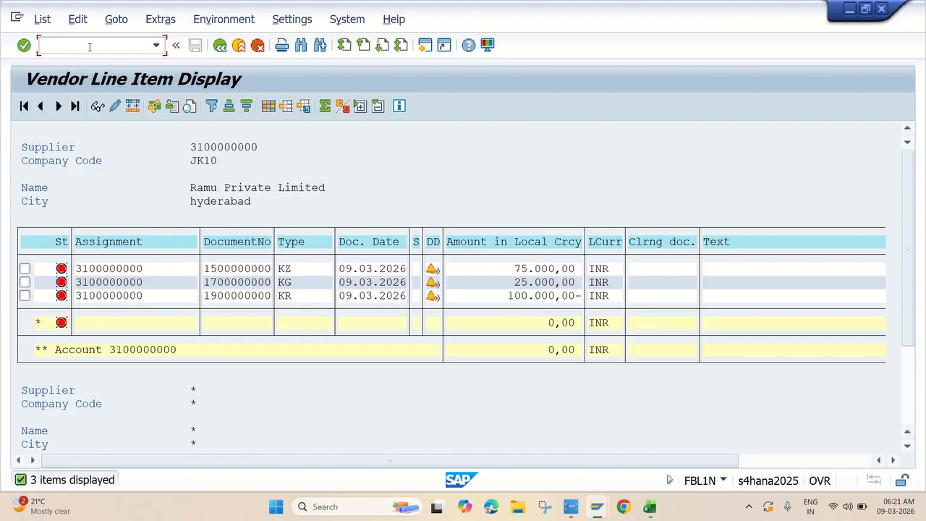
{"action": "type", "text": "/n"}
{"action": "key", "text": "Return"}
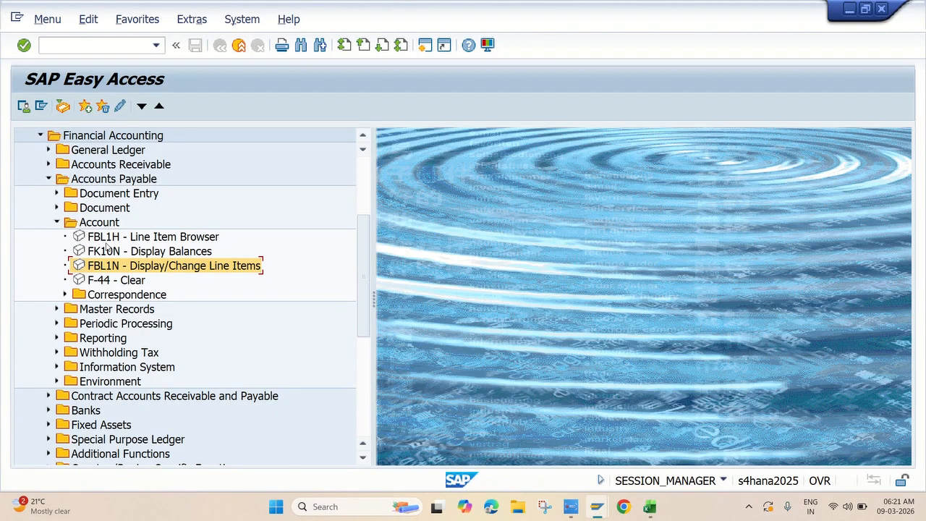
- Open F-43 - Invoice - General from the Accounts Payable document entry functions
{"action": "left_click", "coordinate": [57, 193]}
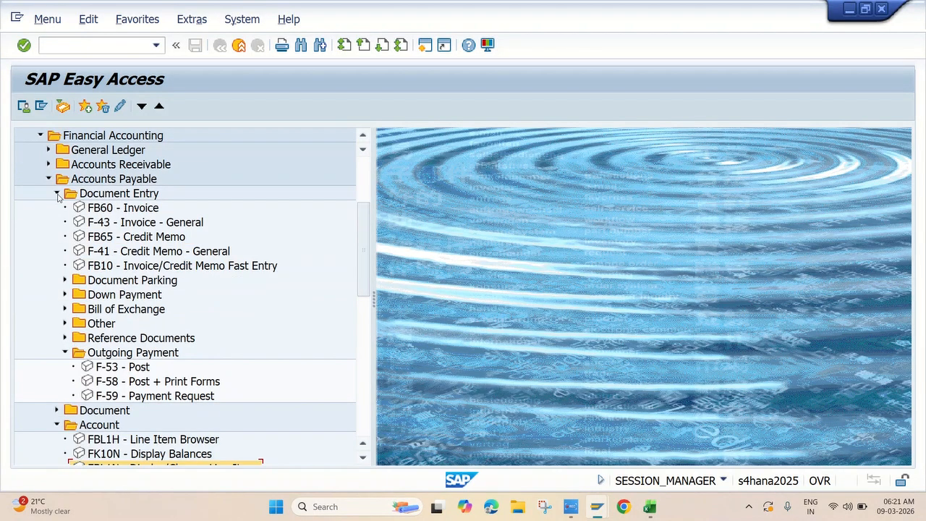
{"action": "key", "text": "alt+Tab"}
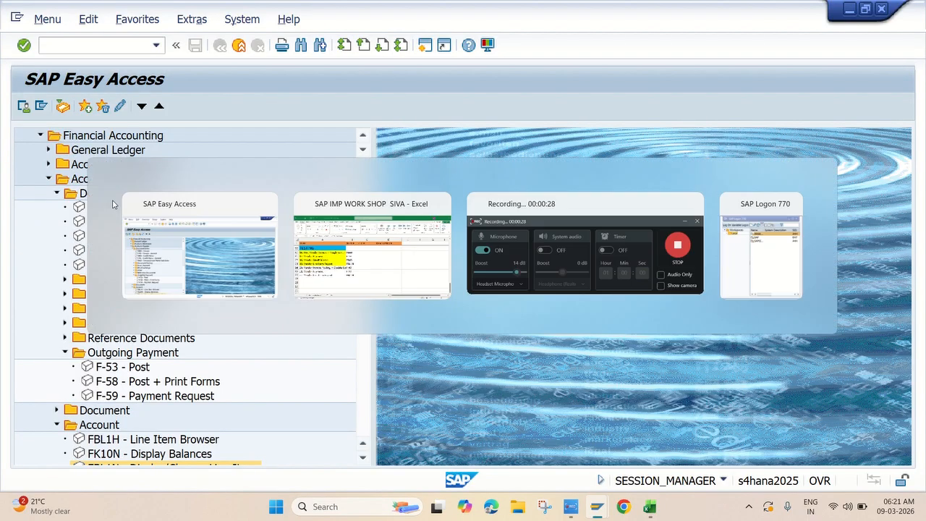
{"action": "key", "text": "alt+Tab"}
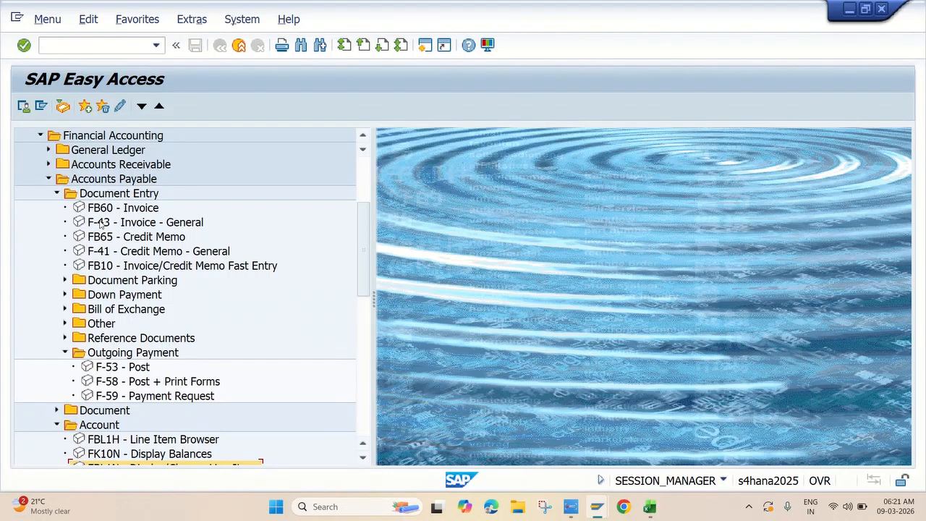
{"action": "double_click", "coordinate": [98, 223]}
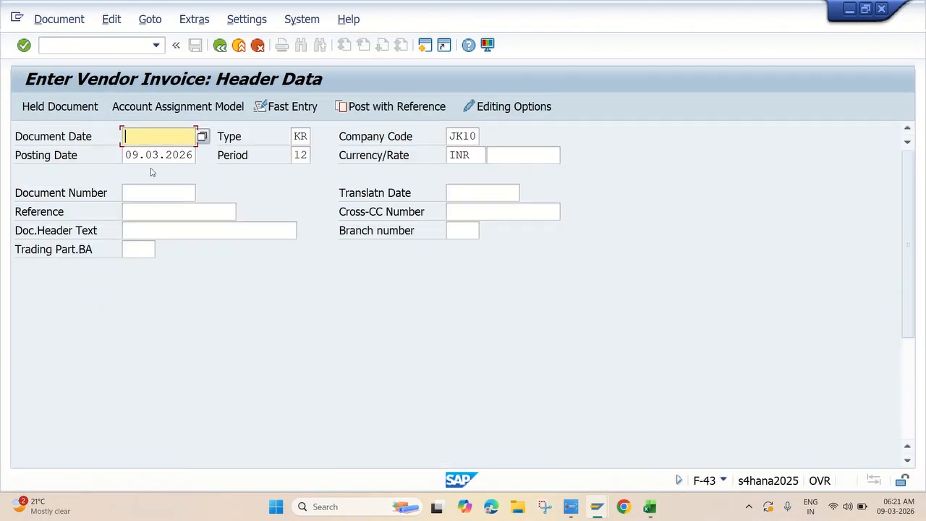
- Set the invoice header's document date to 09.03.2026 and its reference to INVOICE POSTING
{"action": "left_click", "coordinate": [154, 136]}
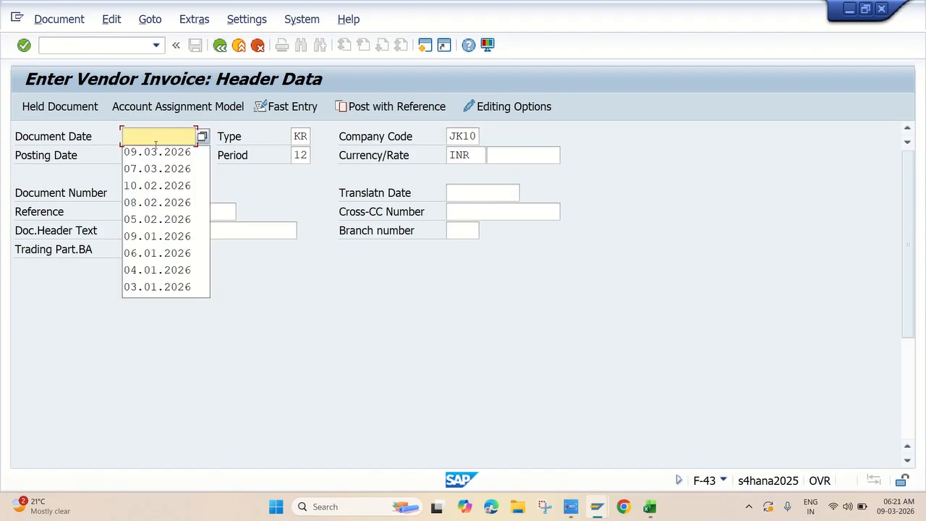
{"action": "left_click", "coordinate": [155, 152]}
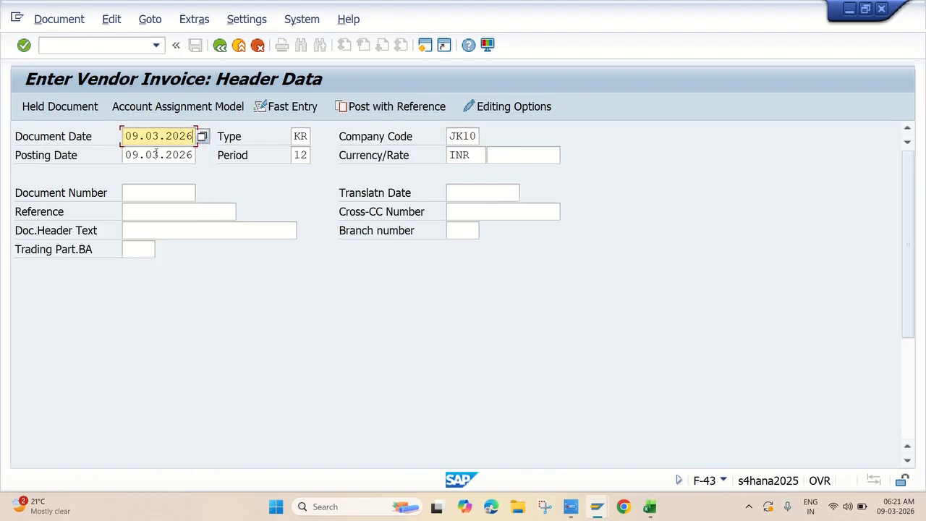
{"action": "left_click", "coordinate": [152, 209]}
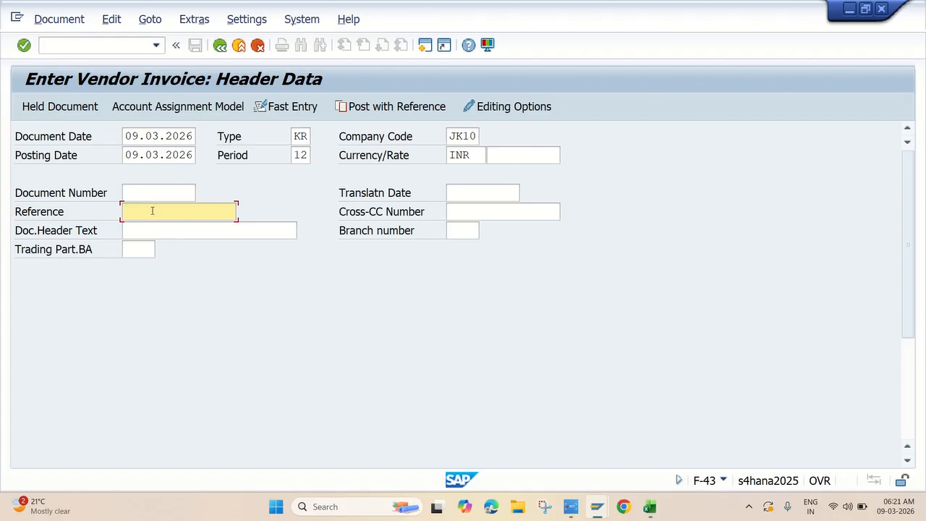
{"action": "type", "text": "INVOICE POSTING"}
- Search suppliers with country IN and city HYDERABAD, and choose Somu Pvt Ltd as the first line item's account
{"action": "scroll", "coordinate": [380, 313], "scroll_direction": "down", "scroll_amount": 10}
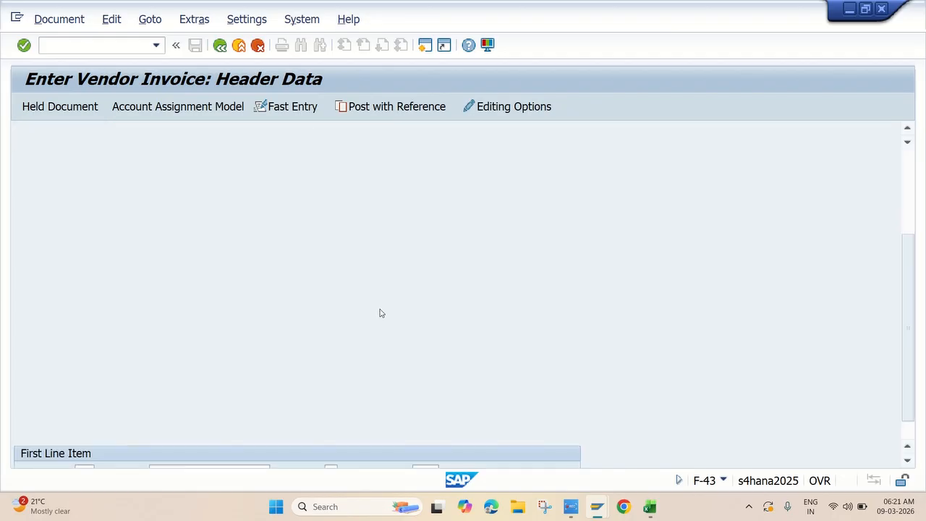
{"action": "left_click", "coordinate": [201, 444]}
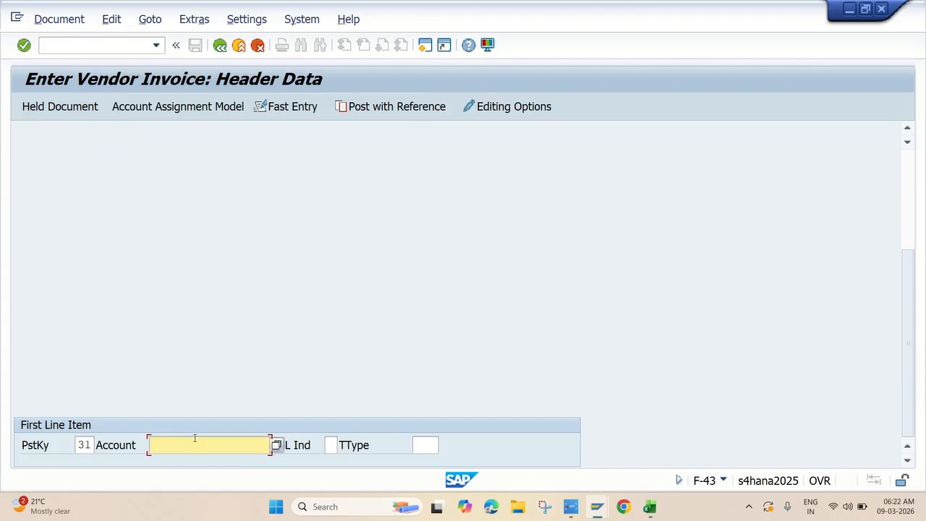
{"action": "left_click", "coordinate": [277, 445]}
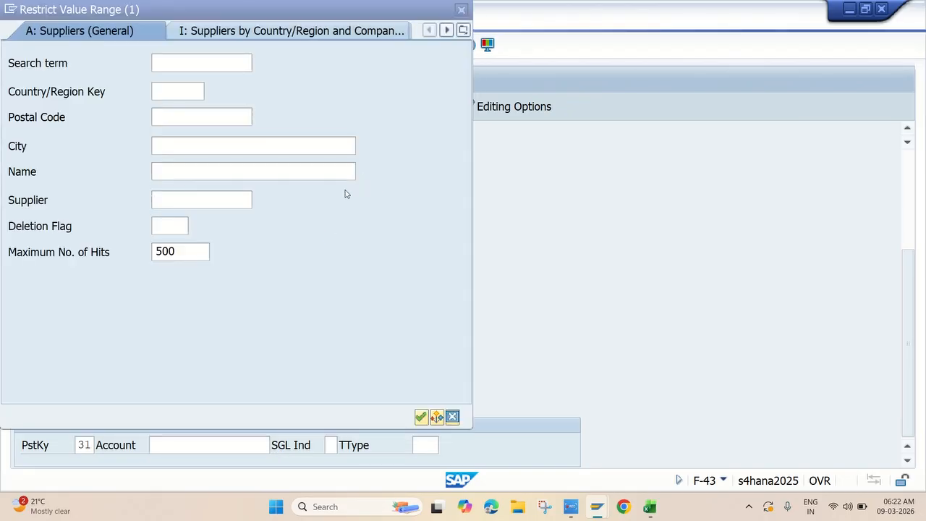
{"action": "left_click", "coordinate": [161, 94]}
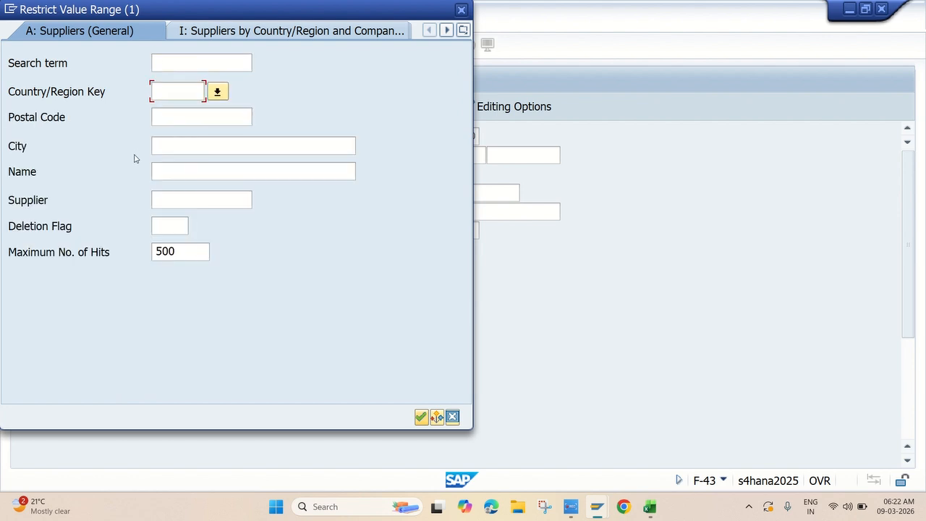
{"action": "type", "text": "IN"}
{"action": "left_click", "coordinate": [176, 144]}
{"action": "type", "text": "HYDERAA"}
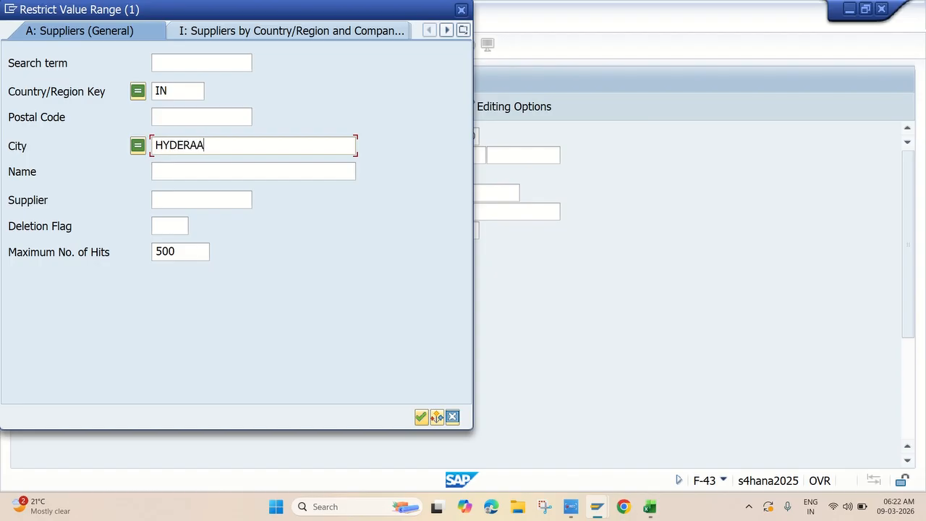
{"action": "key", "text": "BackSpace"}
{"action": "type", "text": "BAD"}
{"action": "key", "text": "Return"}
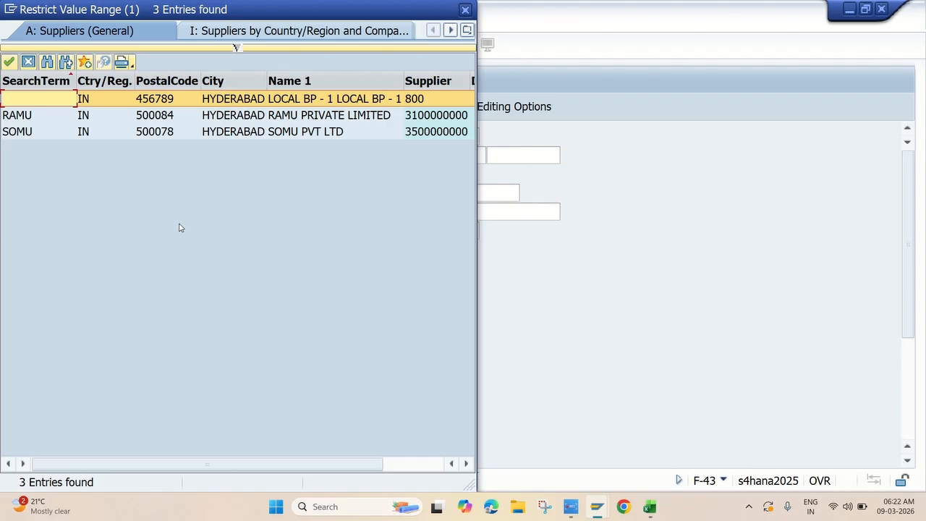
{"action": "double_click", "coordinate": [278, 133]}
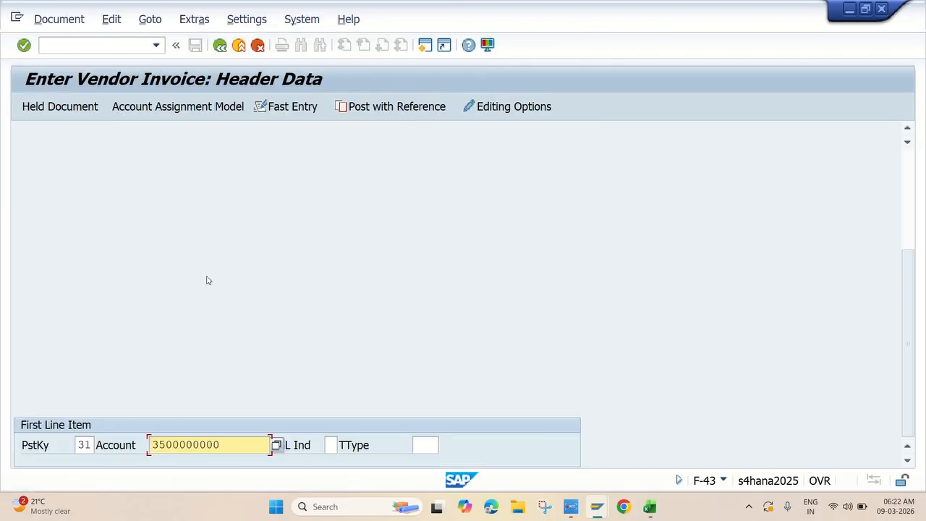
- Proceed to the vendor item and set its amount to 200000 INR
{"action": "key", "text": "Return"}
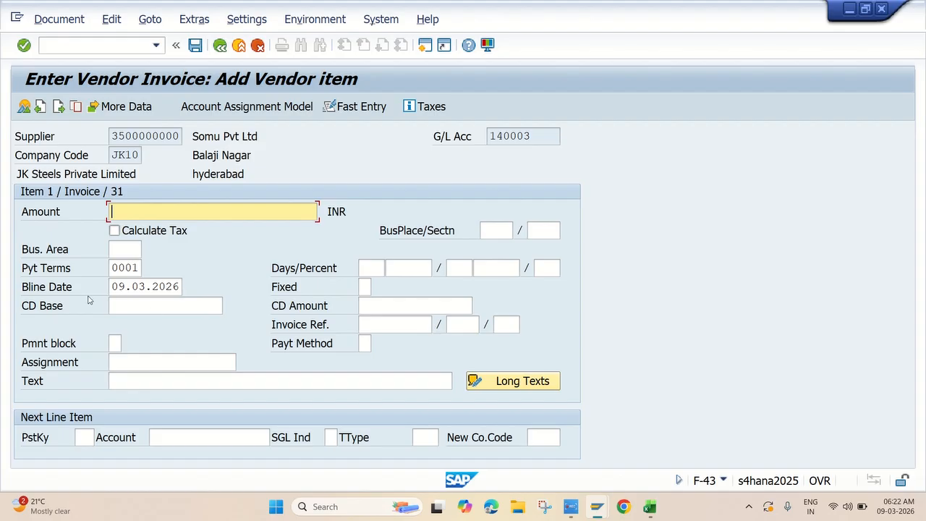
{"action": "type", "text": "200000"}
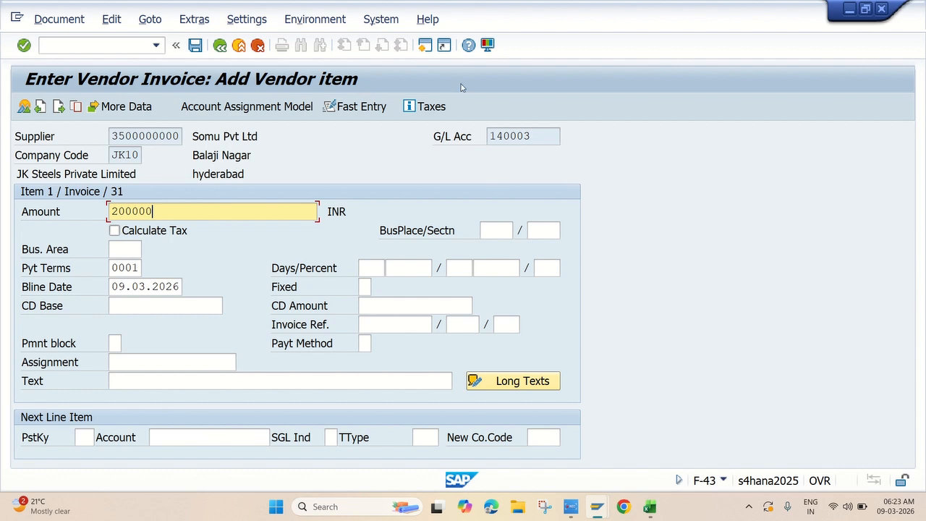
- Examine the Sundry Creditor accounts in a new FS00 session to identify the vendor's G/L account 140003, and close that session
{"action": "left_click", "coordinate": [425, 45]}
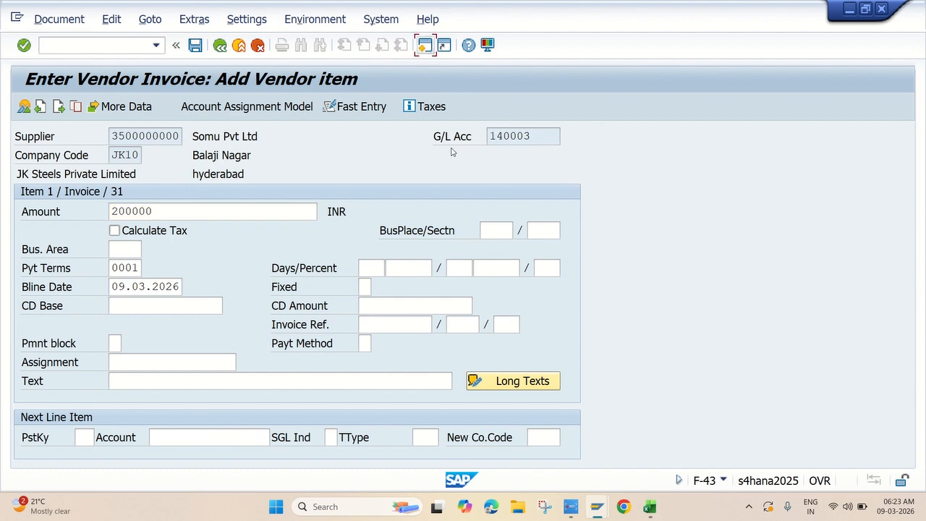
{"action": "type", "text": "FS00"}
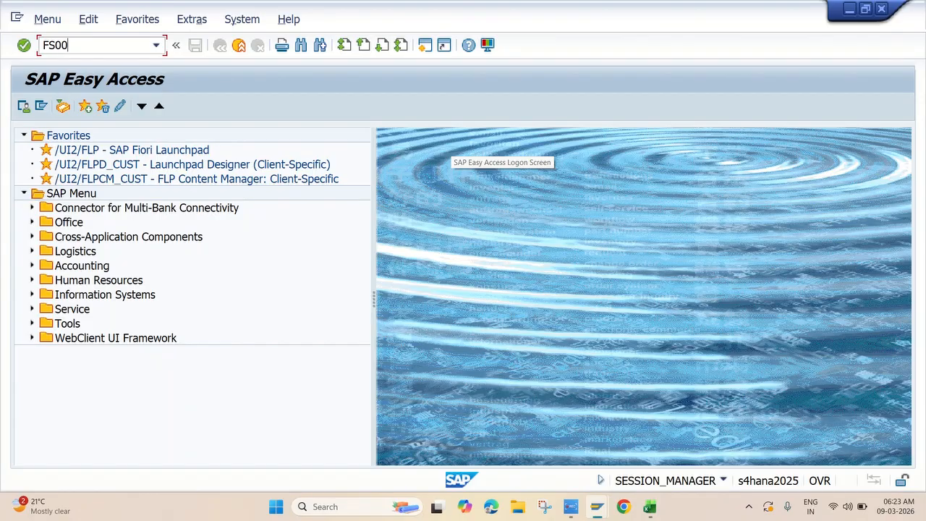
{"action": "key", "text": "Return"}
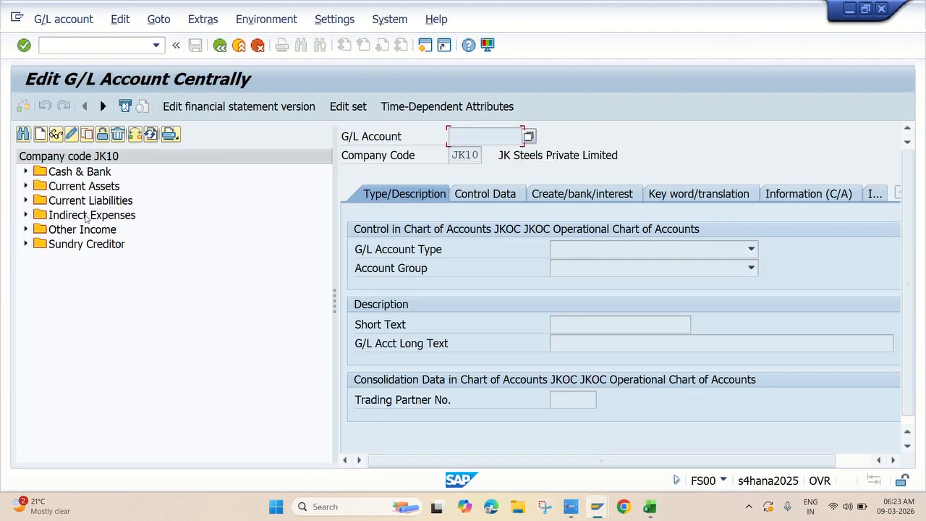
{"action": "left_click", "coordinate": [26, 244]}
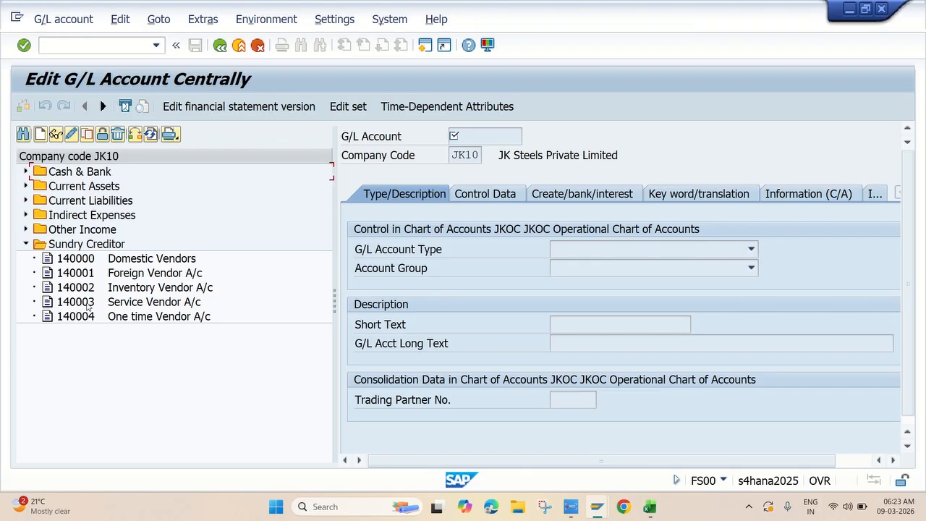
{"action": "left_click", "coordinate": [884, 10]}
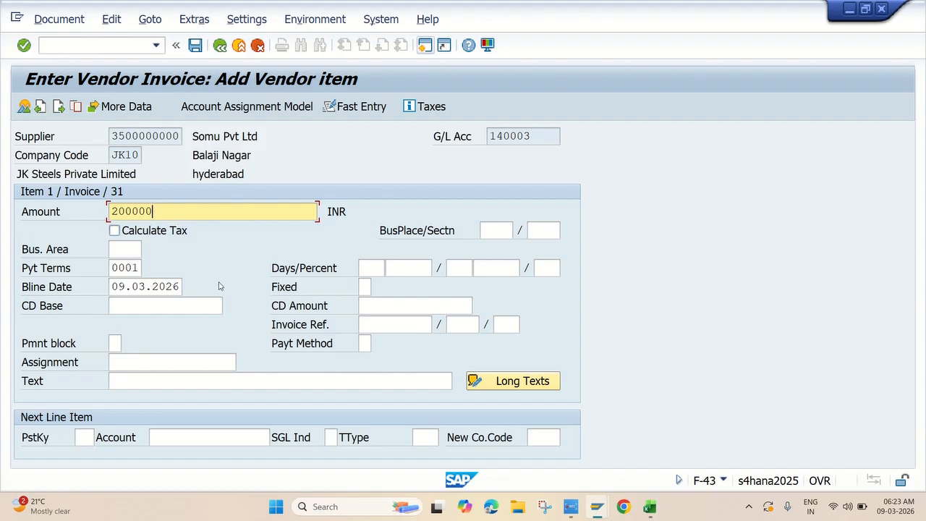
- Set the vendor item text to VENDOR INVOICE and add a line item with posting key 40 and G/L account 440001 Contractor Fee A/c
{"action": "left_click", "coordinate": [136, 382]}
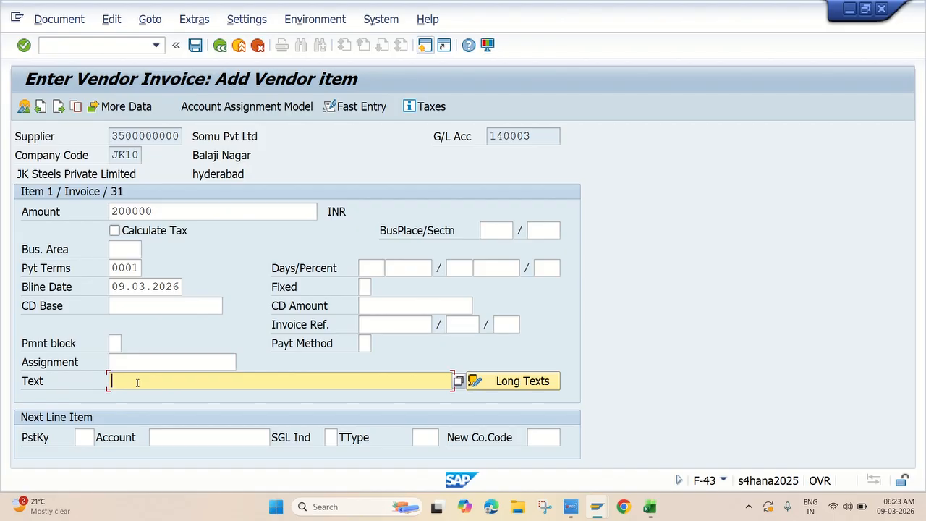
{"action": "type", "text": "VENDOR INVOICE"}
{"action": "left_click", "coordinate": [80, 438]}
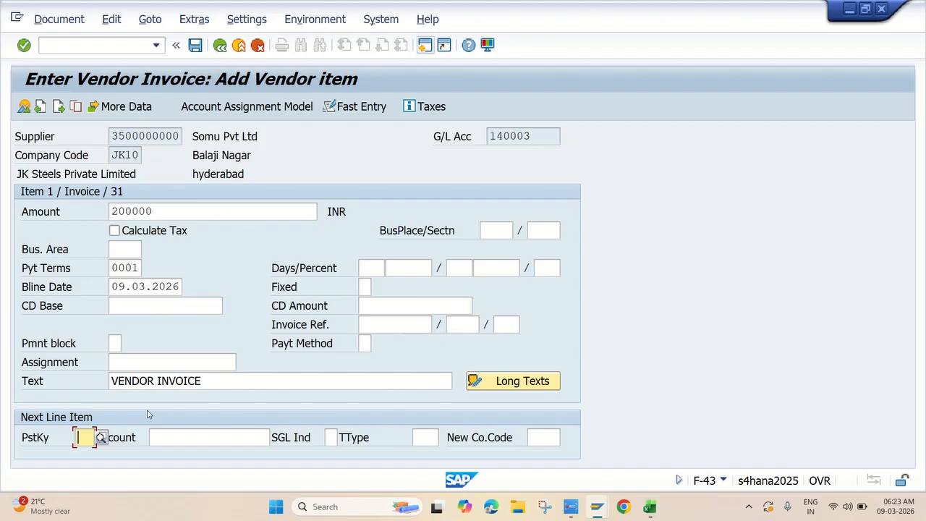
{"action": "type", "text": "40"}
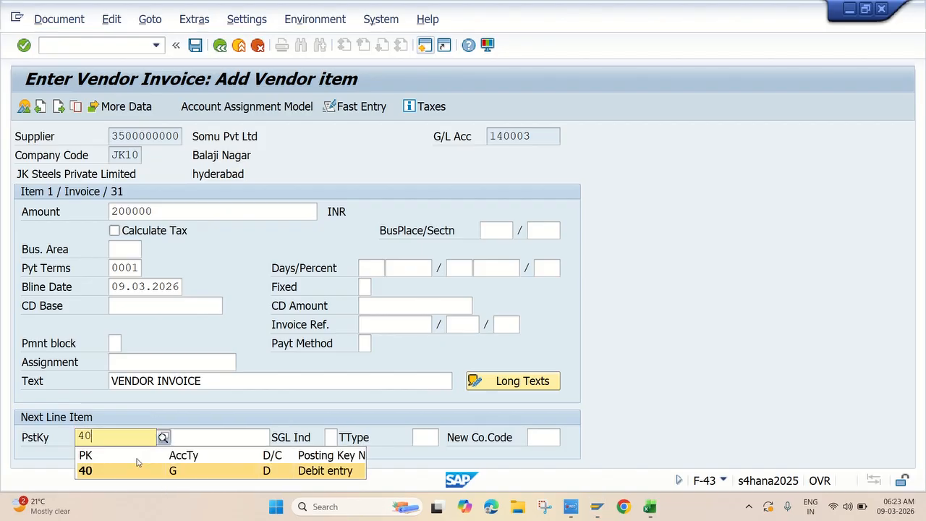
{"action": "key", "text": "Return"}
{"action": "left_click", "coordinate": [186, 437]}
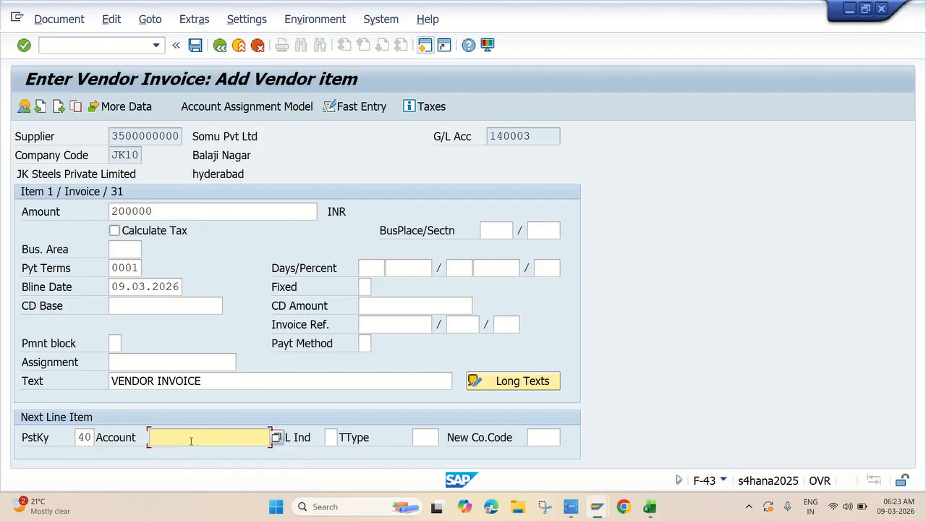
{"action": "left_click", "coordinate": [282, 437]}
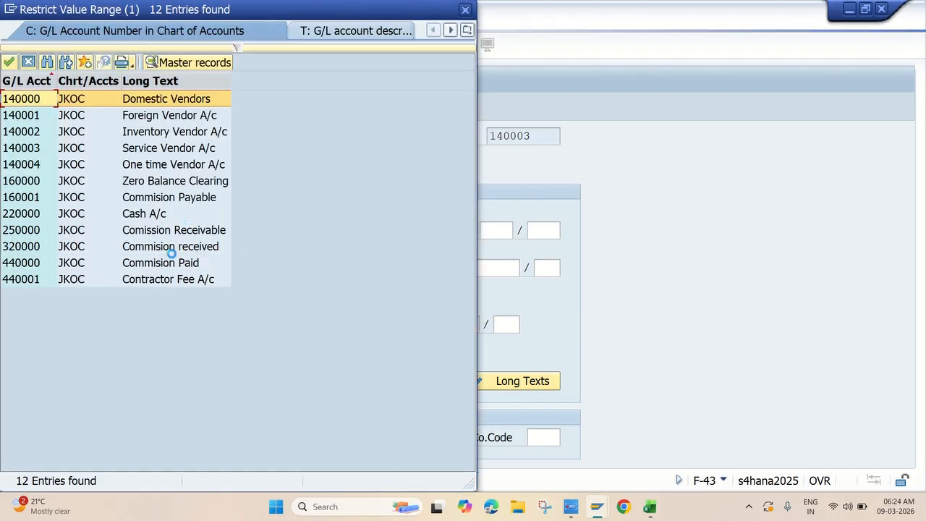
{"action": "double_click", "coordinate": [144, 280]}
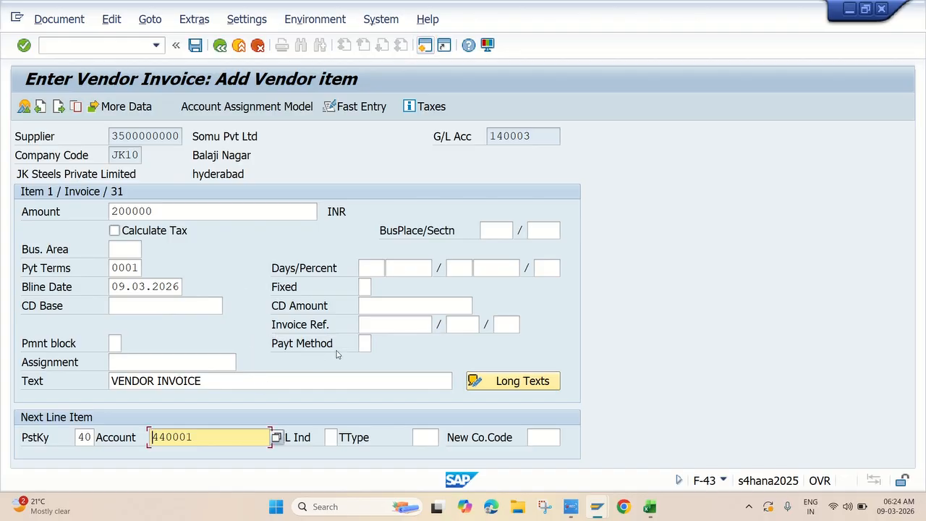
{"action": "key", "text": "Return"}
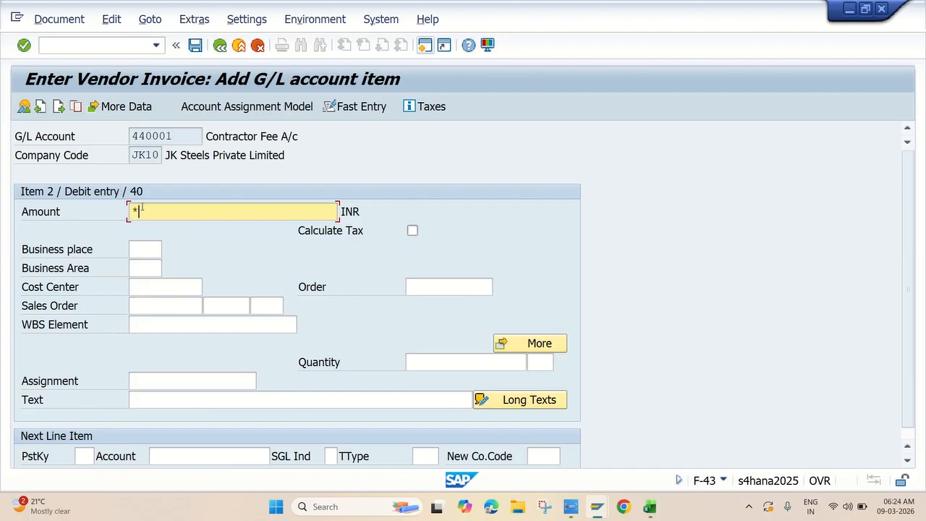
- Set the Contractor Fee item's text to + and choose cost center JKFC of company code JK10
{"action": "left_click", "coordinate": [139, 403]}
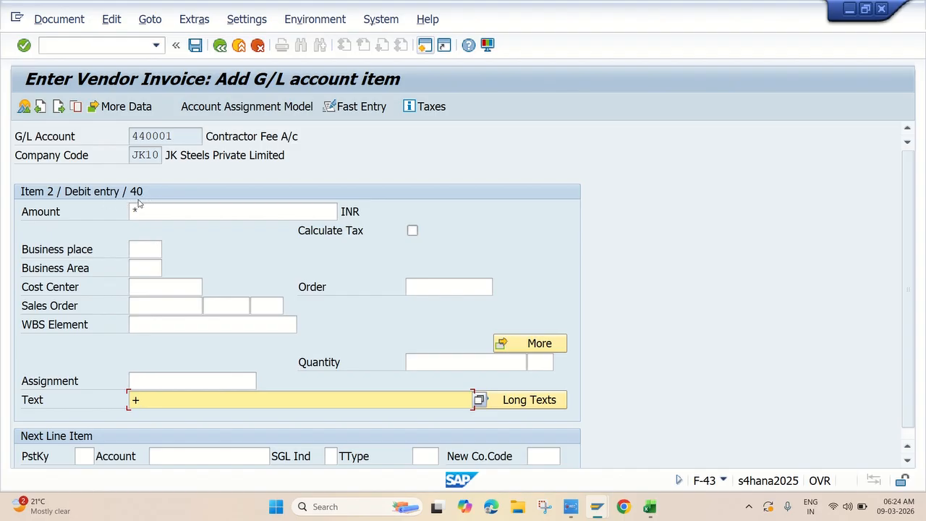
{"action": "left_click", "coordinate": [144, 288]}
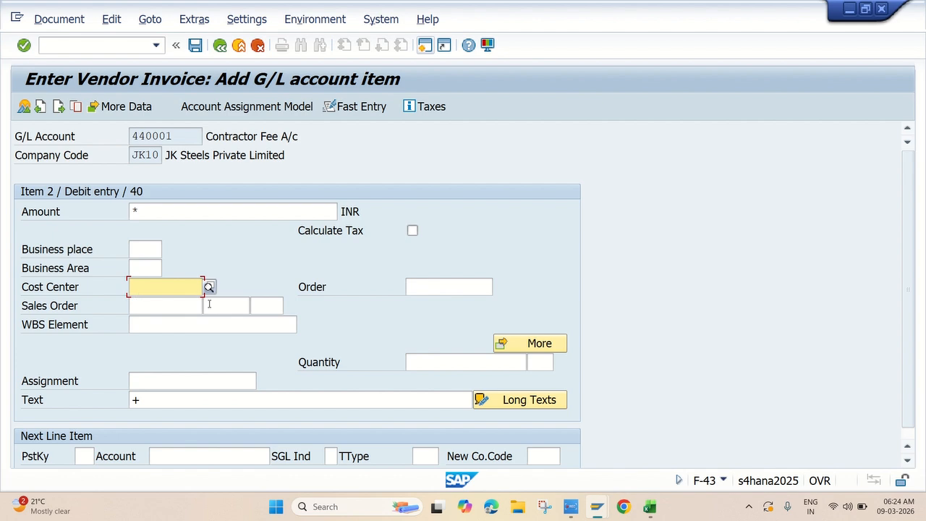
{"action": "left_click", "coordinate": [209, 287]}
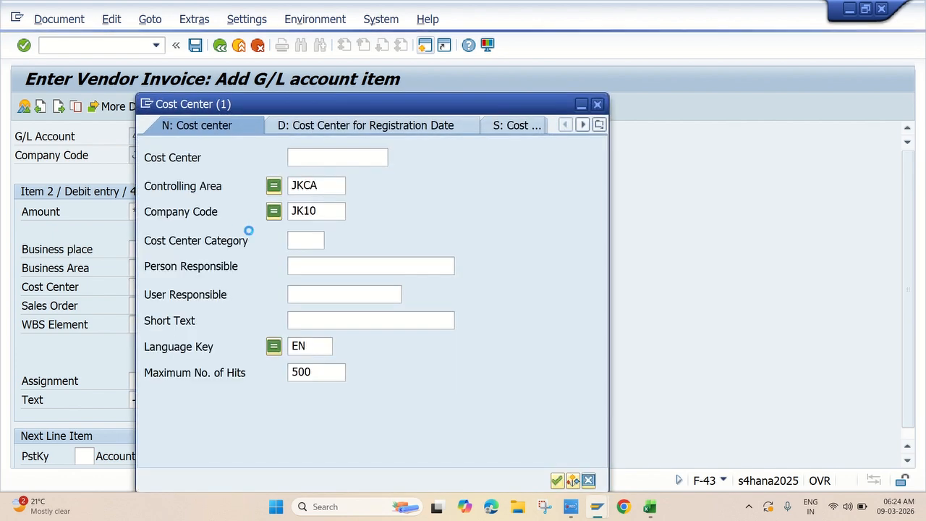
{"action": "key", "text": "Return"}
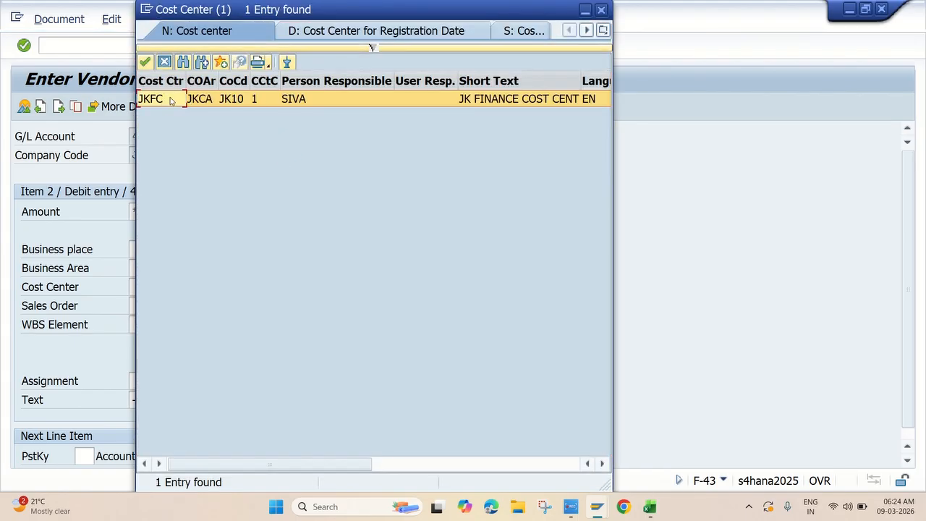
{"action": "double_click", "coordinate": [164, 103]}
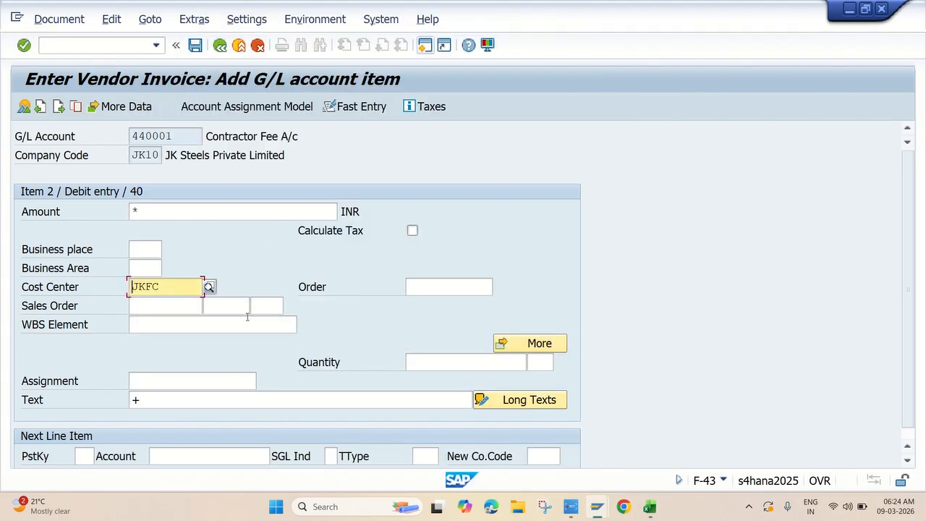
- Simulate the vendor invoice, review its general ledger simulation, and return to the document overview
{"action": "left_click", "coordinate": [59, 19]}
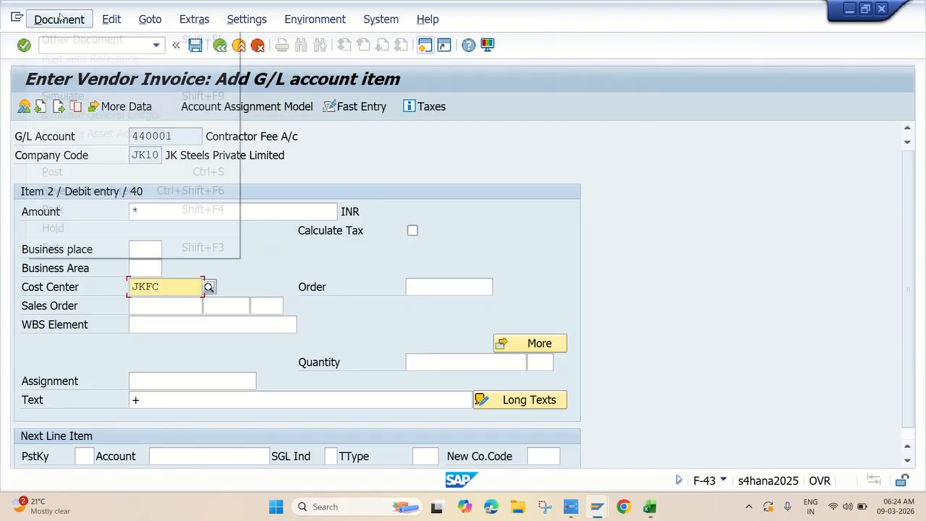
{"action": "left_click", "coordinate": [75, 96]}
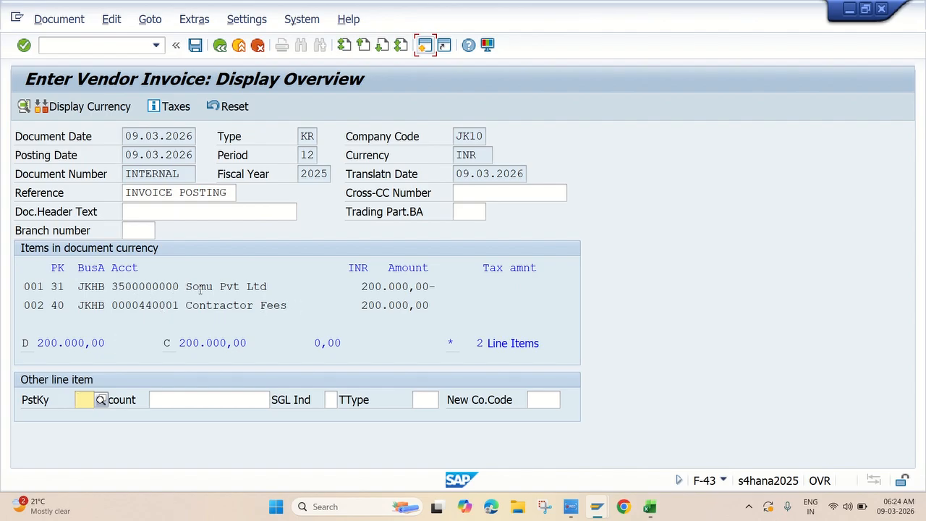
{"action": "left_click", "coordinate": [58, 21]}
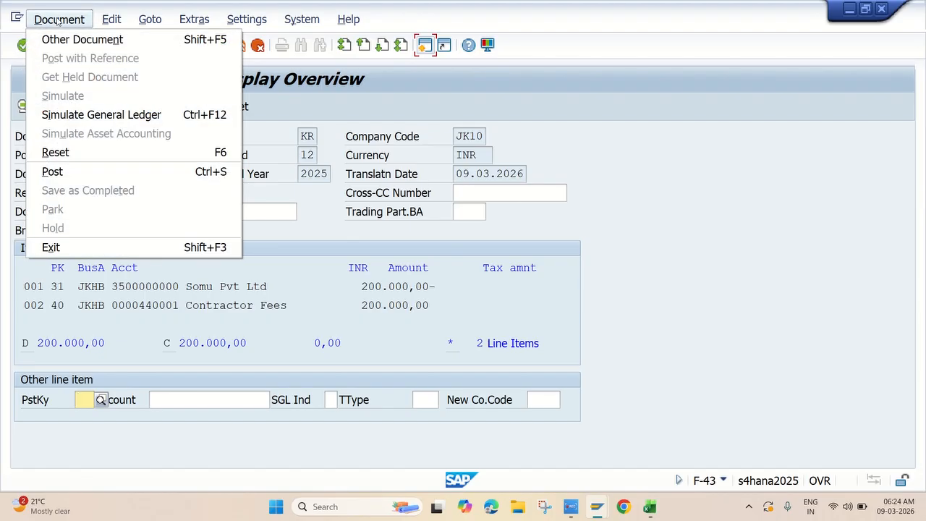
{"action": "left_click", "coordinate": [86, 116]}
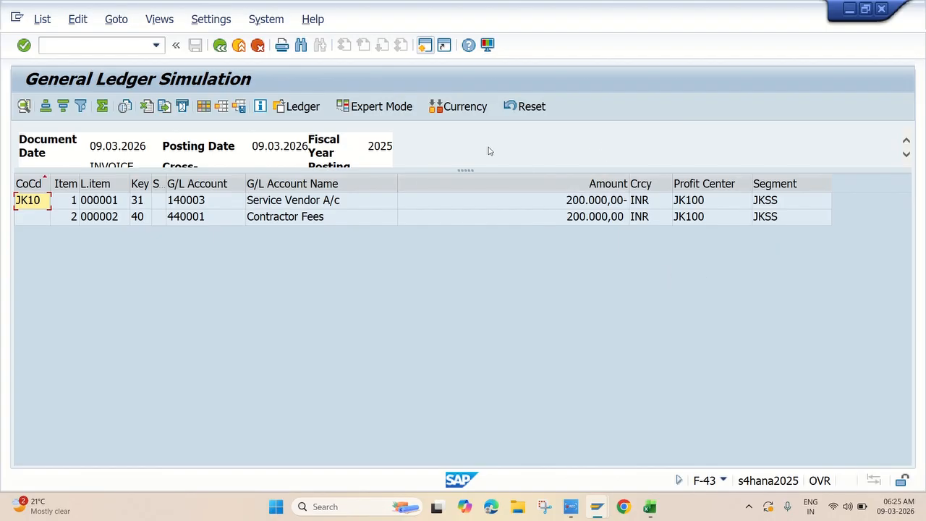
{"action": "left_click", "coordinate": [220, 47]}
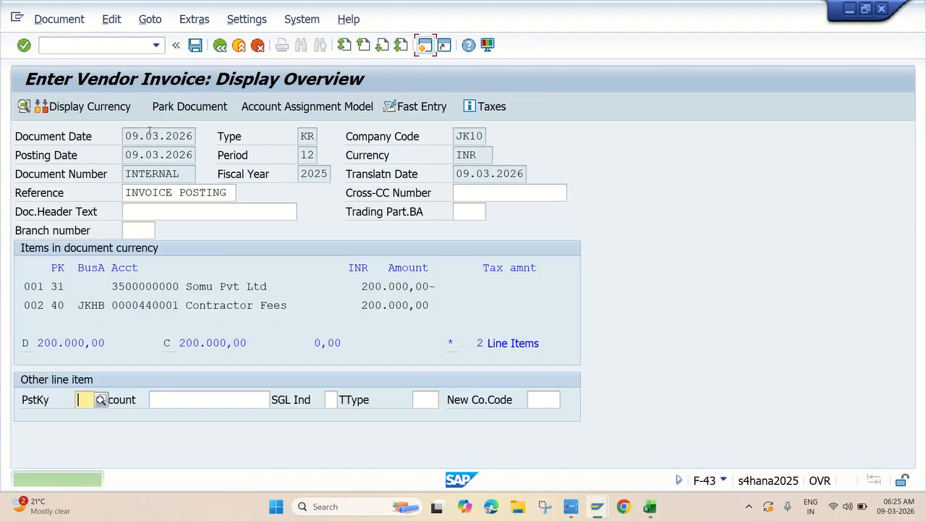
- Simulate the general ledger again, examine the document splitting in expert mode, and return to the overview
{"action": "left_click", "coordinate": [64, 28]}
{"action": "left_click", "coordinate": [65, 93]}
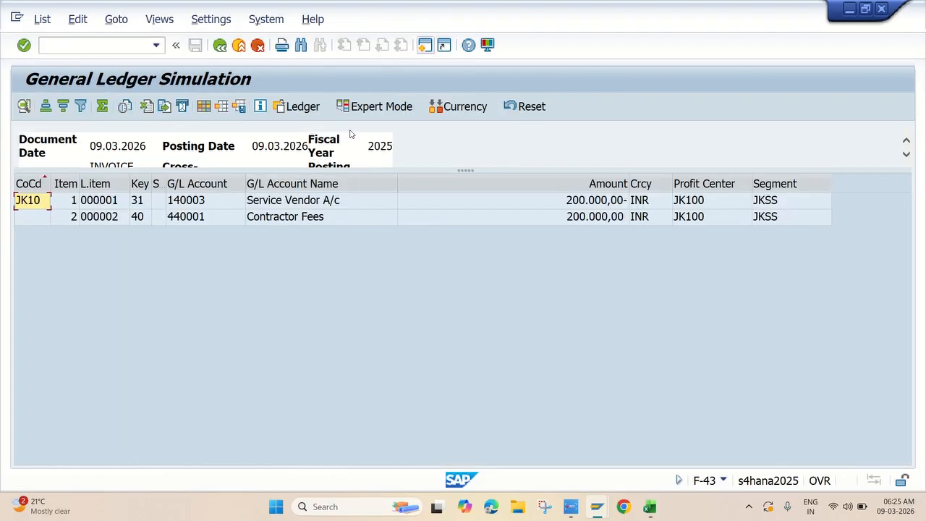
{"action": "left_click", "coordinate": [371, 109]}
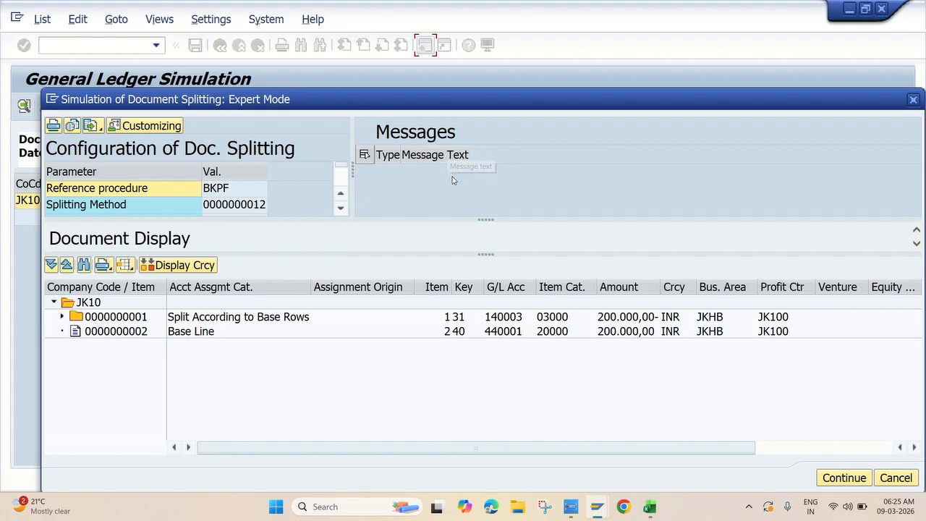
{"action": "key", "text": "Escape"}
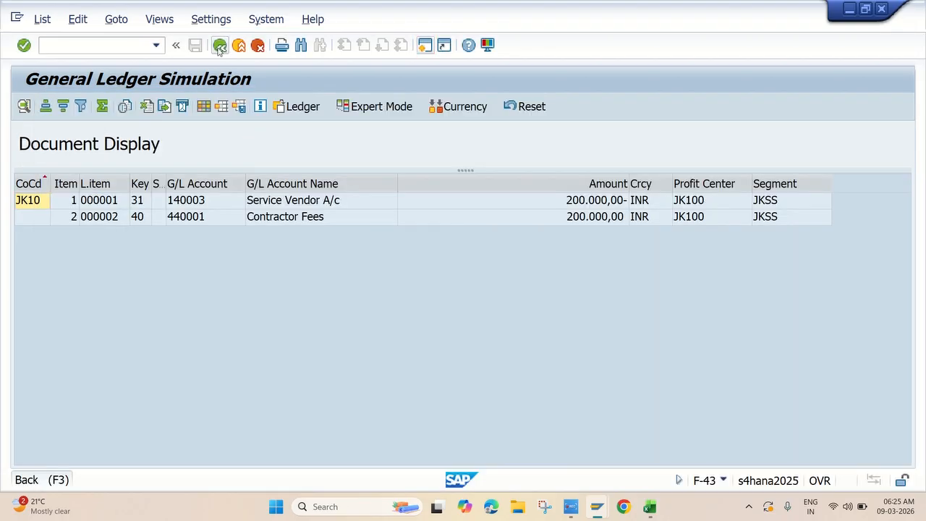
{"action": "left_click", "coordinate": [218, 47]}
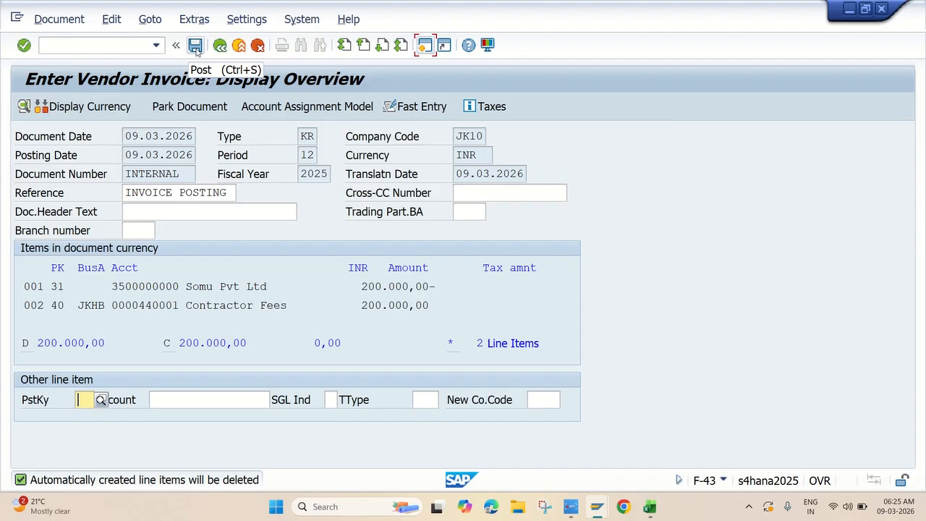
- Post the vendor invoice and display the posted document
{"action": "left_click", "coordinate": [195, 46]}
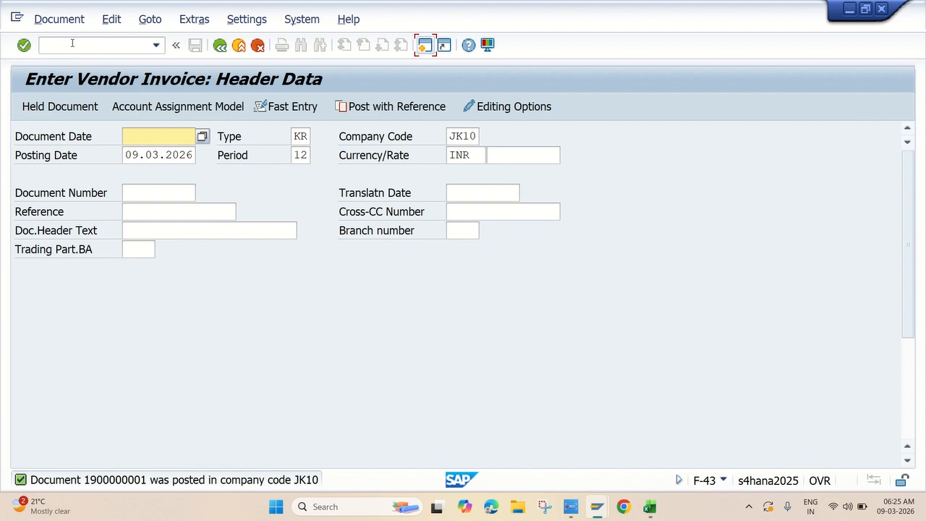
{"action": "left_click", "coordinate": [59, 19]}
{"action": "left_click", "coordinate": [73, 76]}
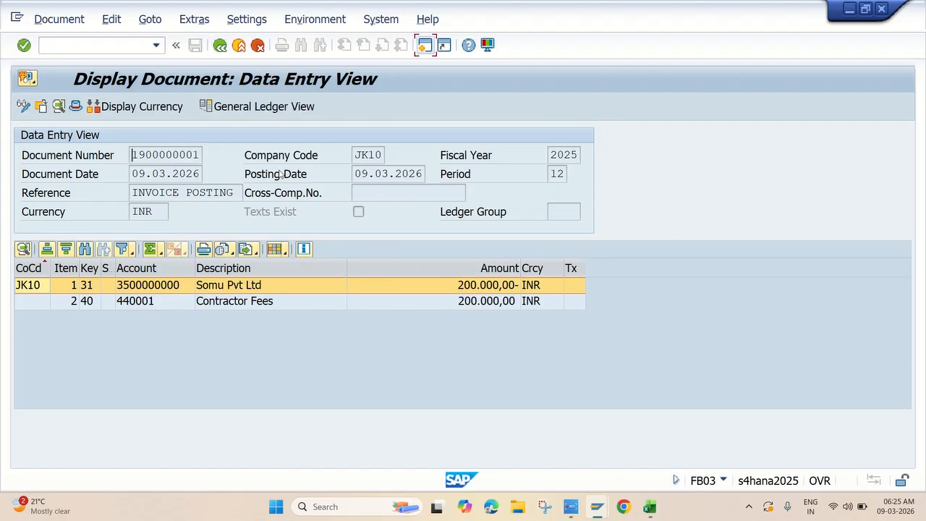
- Check the Vendor Payment F-53 topic in the Excel testing checklist and switch back to SAP
{"action": "left_click", "coordinate": [571, 506]}
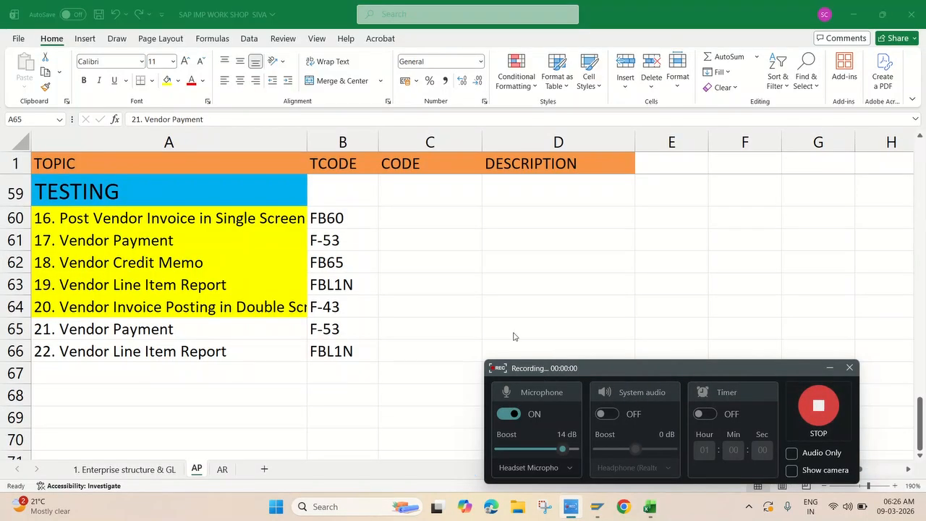
{"action": "left_click", "coordinate": [191, 320]}
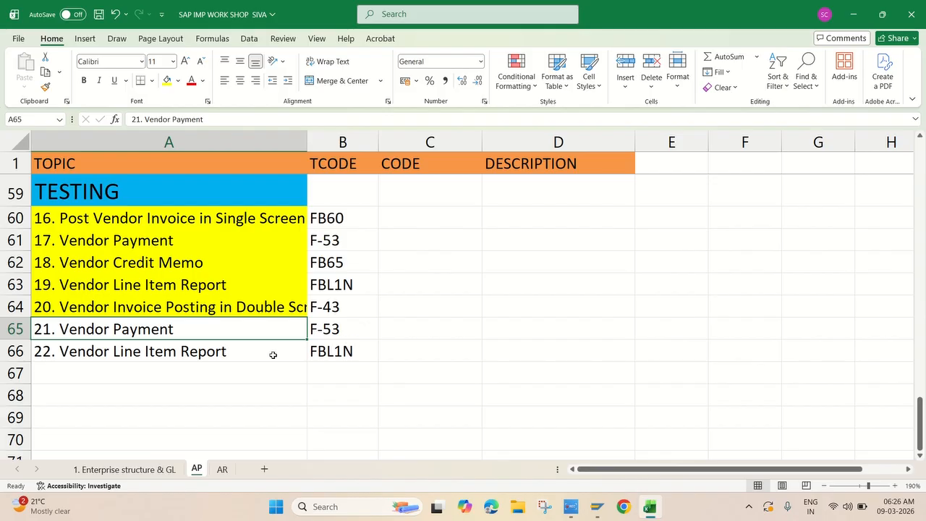
{"action": "left_click", "coordinate": [598, 507]}
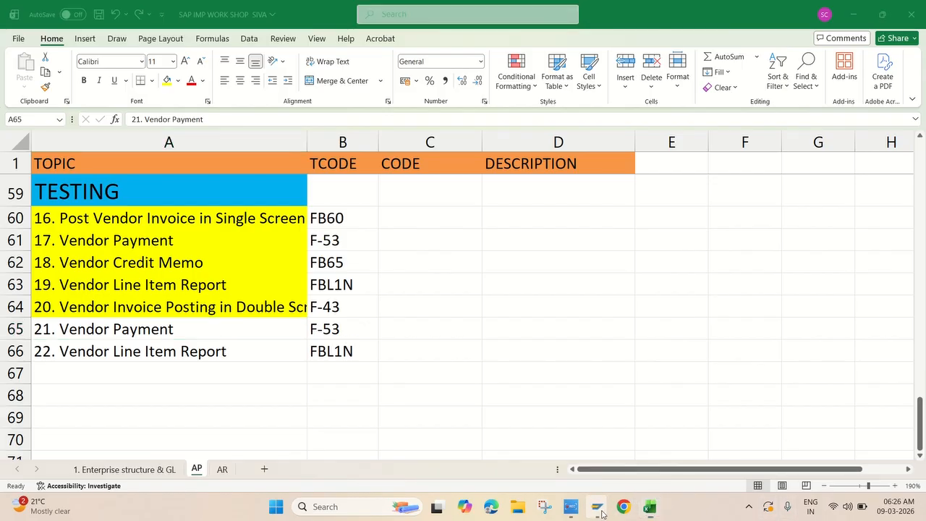
{"action": "left_click", "coordinate": [654, 459]}
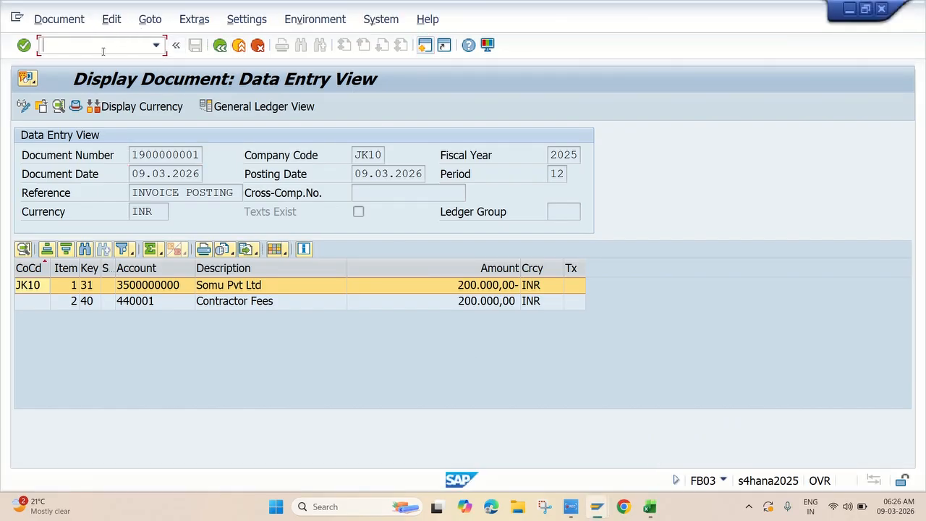
- Leave the document display with /N and open the F-53 outgoing payment posting under Accounts Payable
{"action": "type", "text": "/N"}
{"action": "key", "text": "Return"}
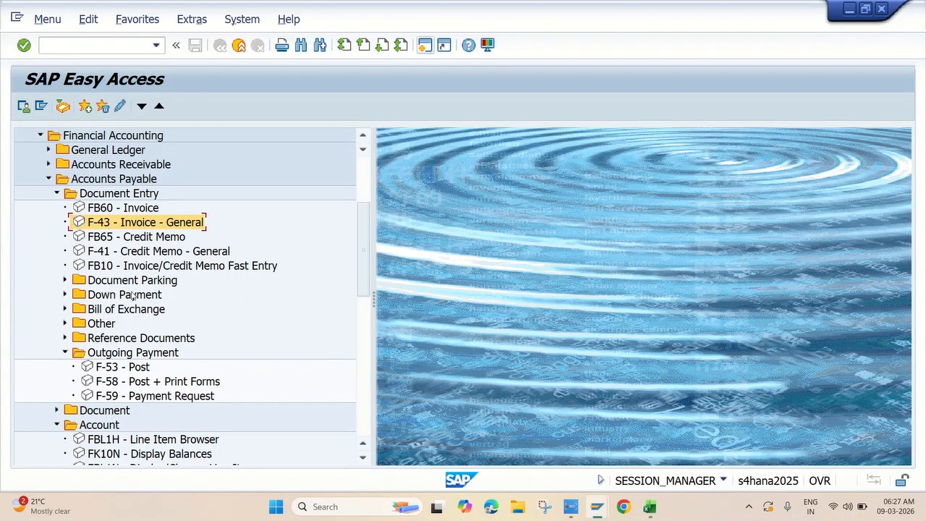
{"action": "scroll", "coordinate": [144, 325], "scroll_direction": "down", "scroll_amount": 3}
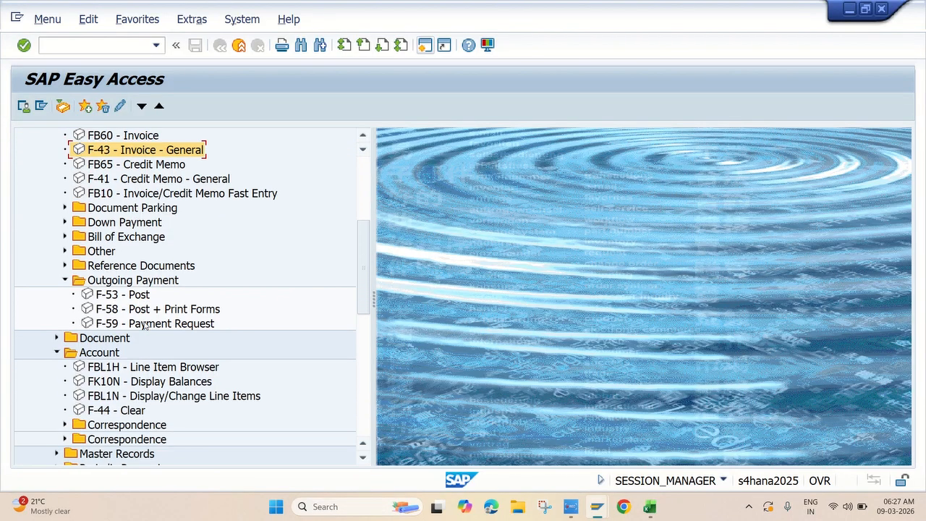
{"action": "scroll", "coordinate": [144, 326], "scroll_direction": "up", "scroll_amount": 3}
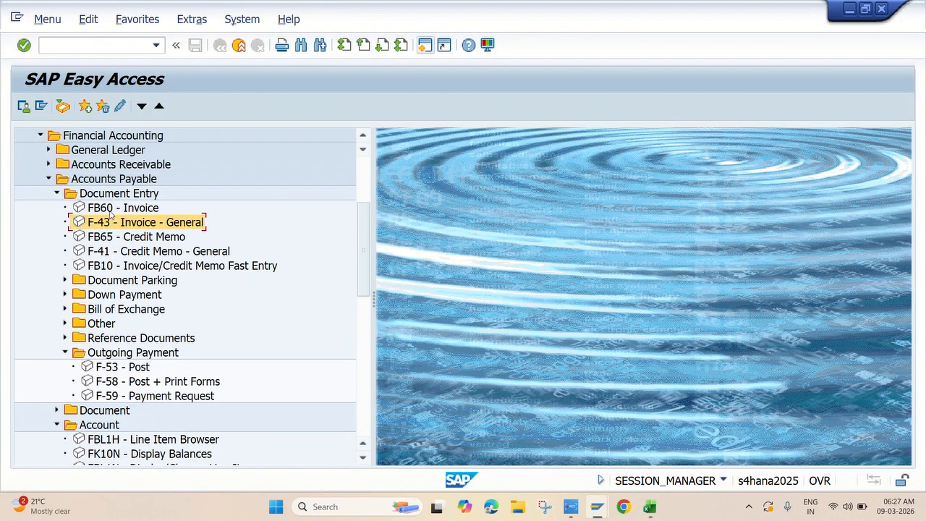
{"action": "scroll", "coordinate": [130, 246], "scroll_direction": "down", "scroll_amount": 2}
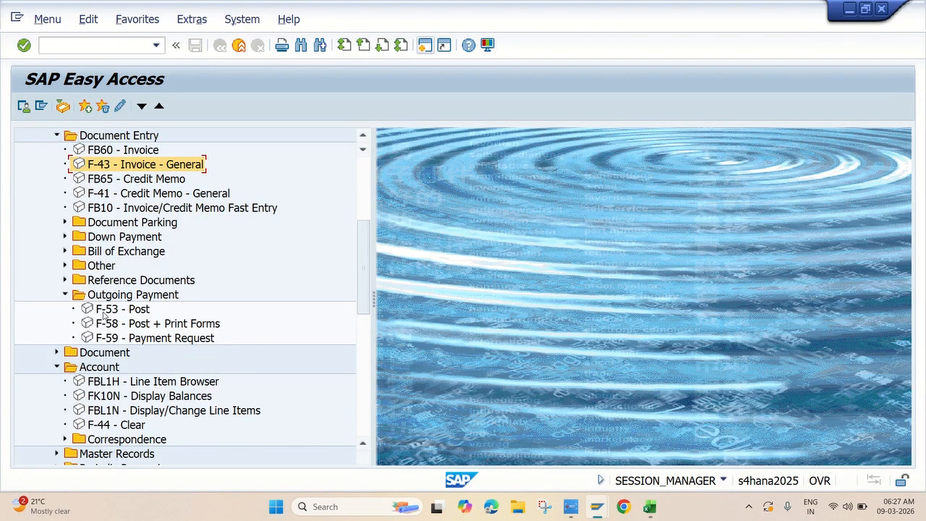
{"action": "double_click", "coordinate": [115, 309]}
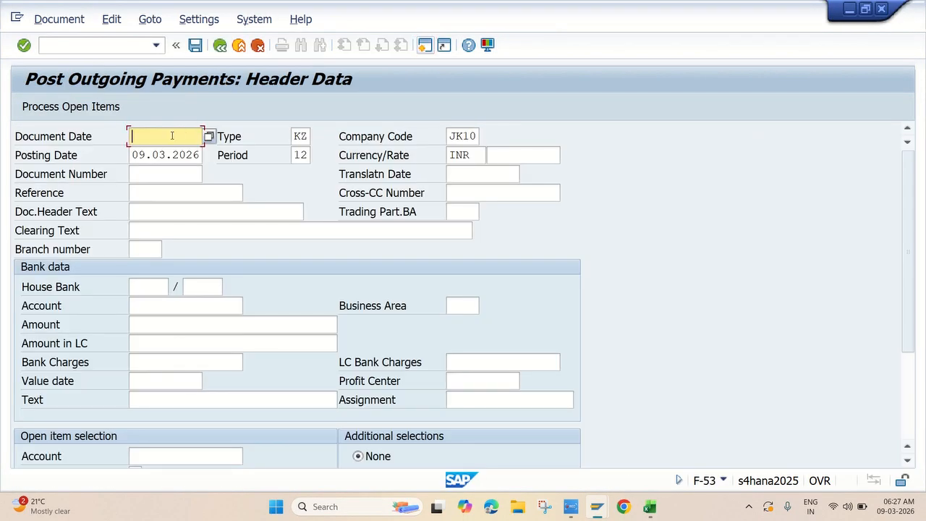
- Set the payment's document date to 09.03.2026 and its reference to VEN PAYMENT
{"action": "left_click", "coordinate": [173, 139]}
{"action": "left_click", "coordinate": [173, 150]}
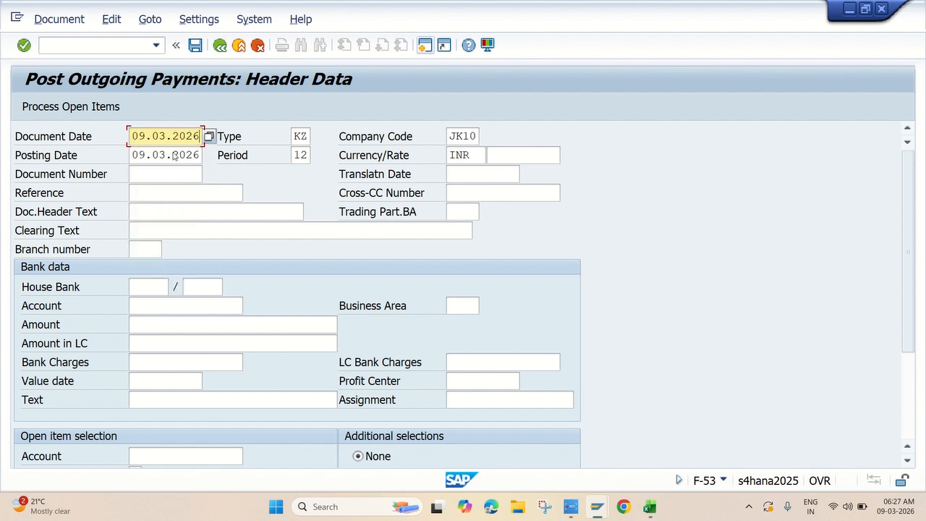
{"action": "left_click", "coordinate": [148, 192]}
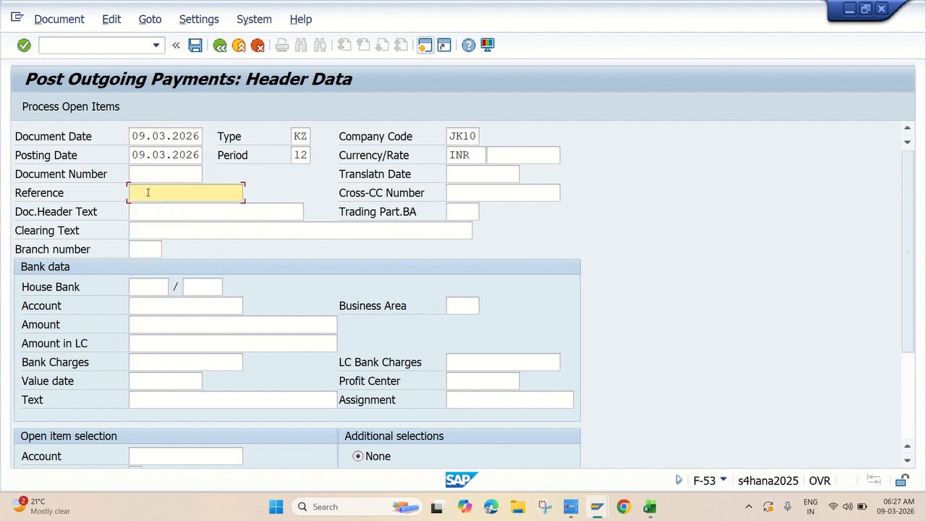
{"action": "left_click", "coordinate": [147, 192]}
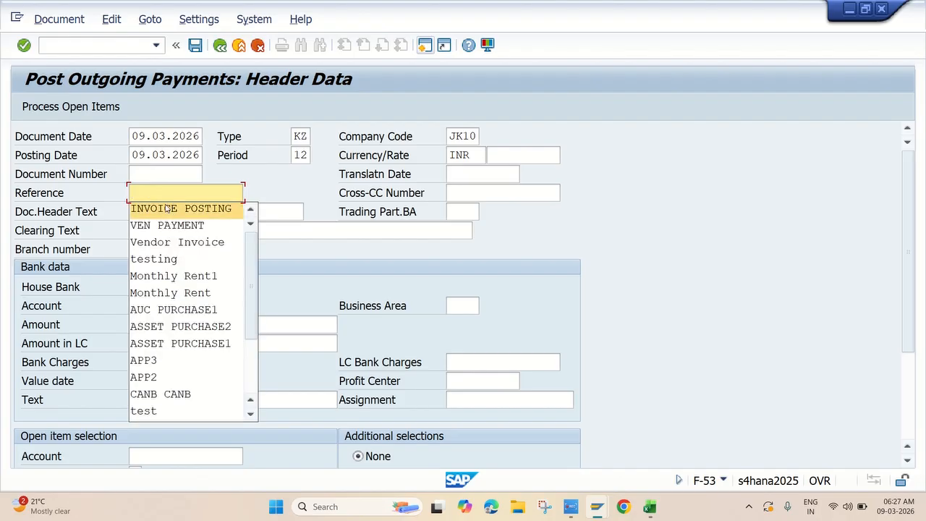
{"action": "left_click", "coordinate": [168, 225]}
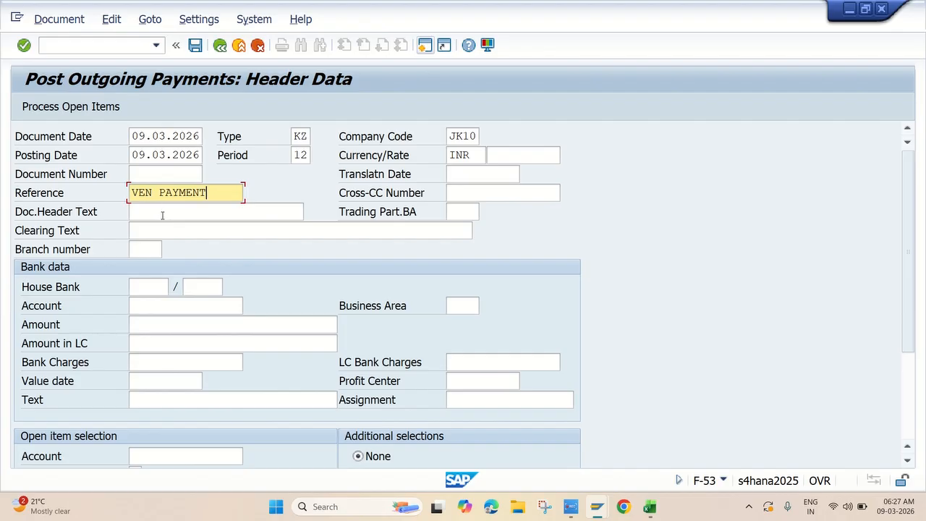
{"action": "left_click", "coordinate": [162, 215]}
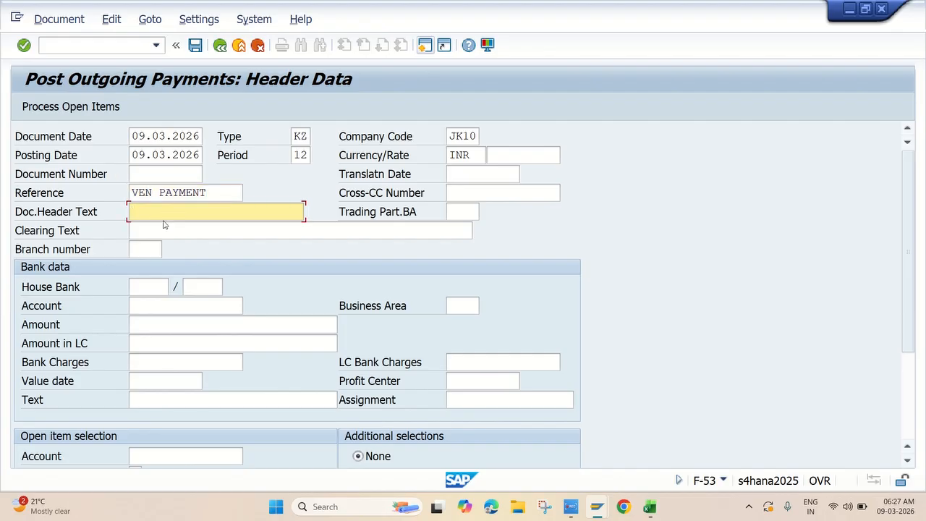
- Set the payment's bank data to the Cash A/c G/L account with an amount of 200000
{"action": "left_click", "coordinate": [147, 304]}
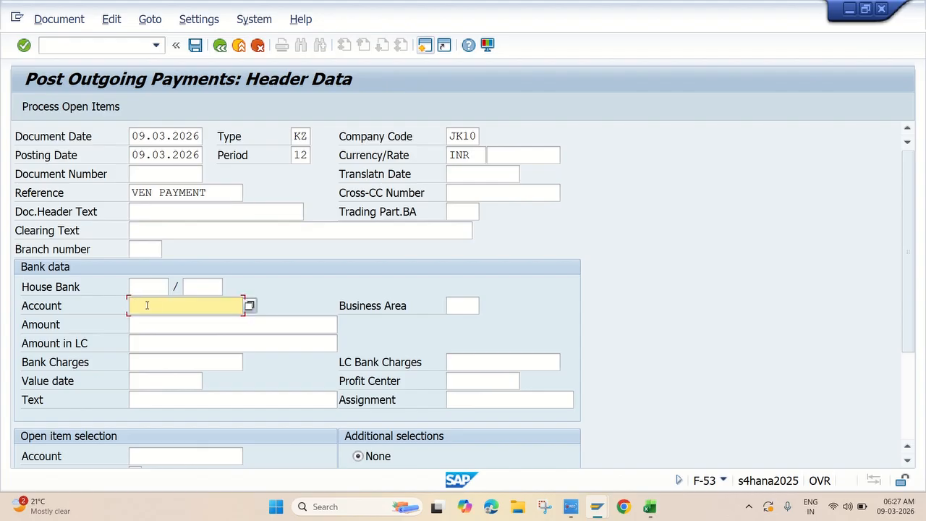
{"action": "left_click", "coordinate": [249, 305]}
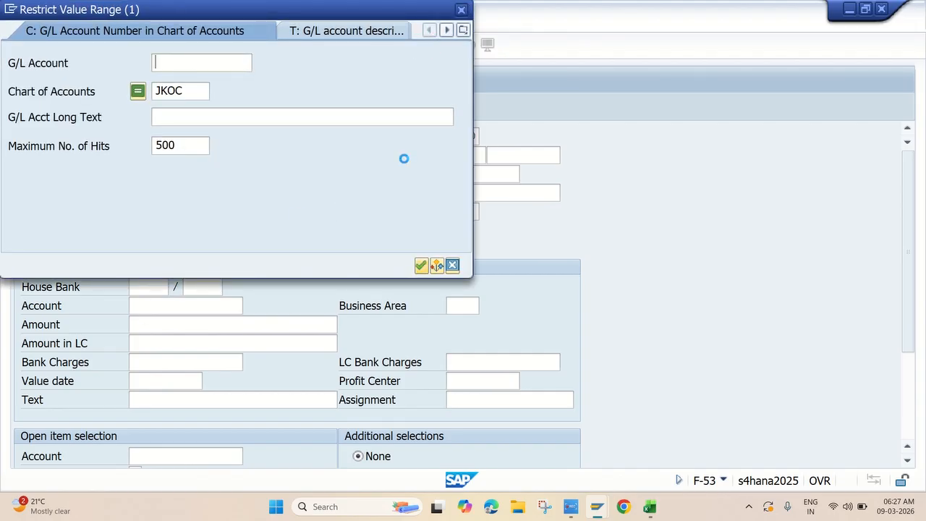
{"action": "key", "text": "Return"}
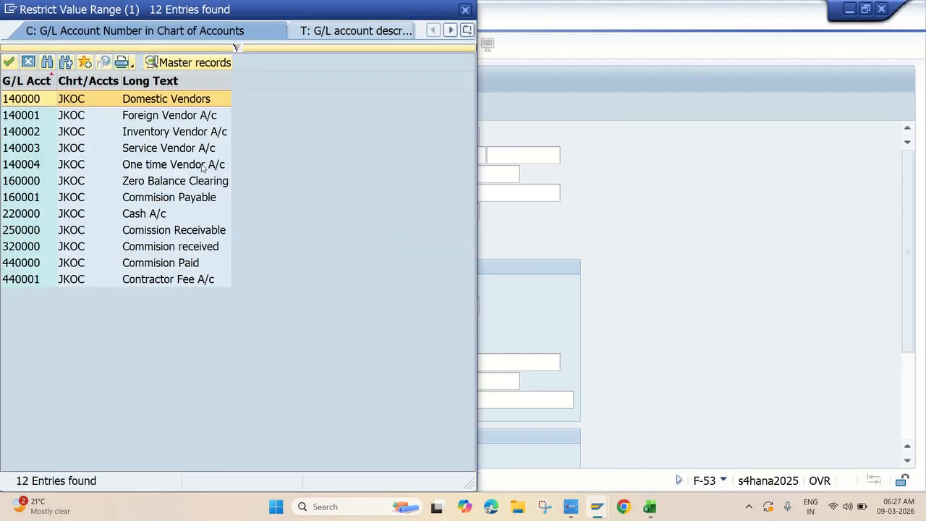
{"action": "double_click", "coordinate": [144, 215]}
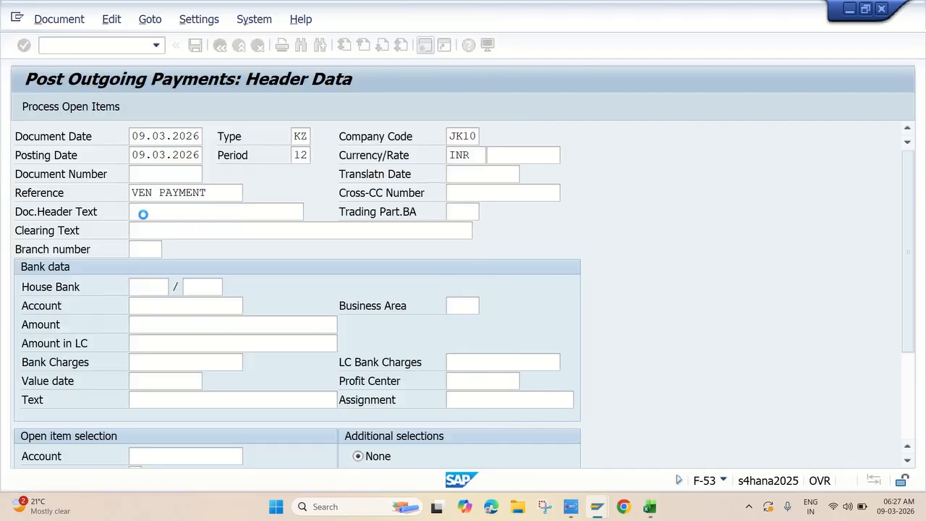
{"action": "left_click", "coordinate": [155, 326]}
{"action": "type", "text": "2"}
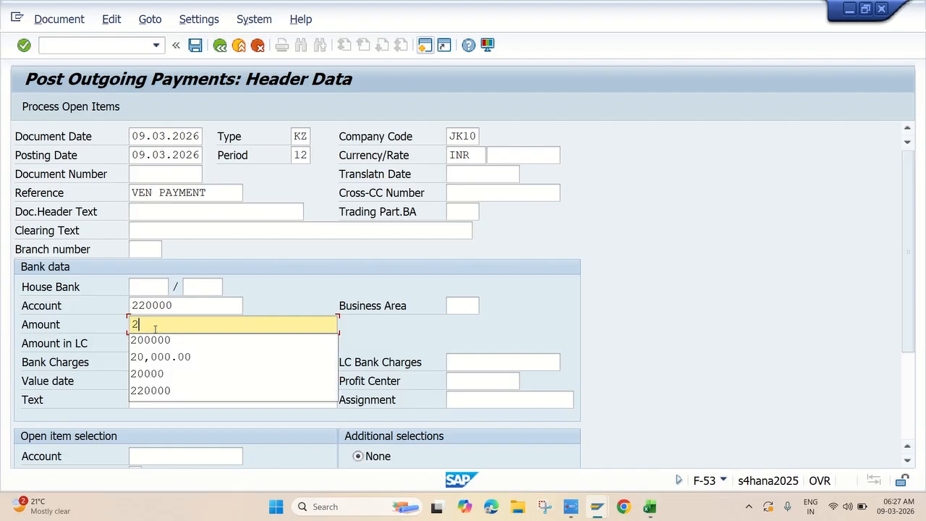
{"action": "type", "text": "00000"}
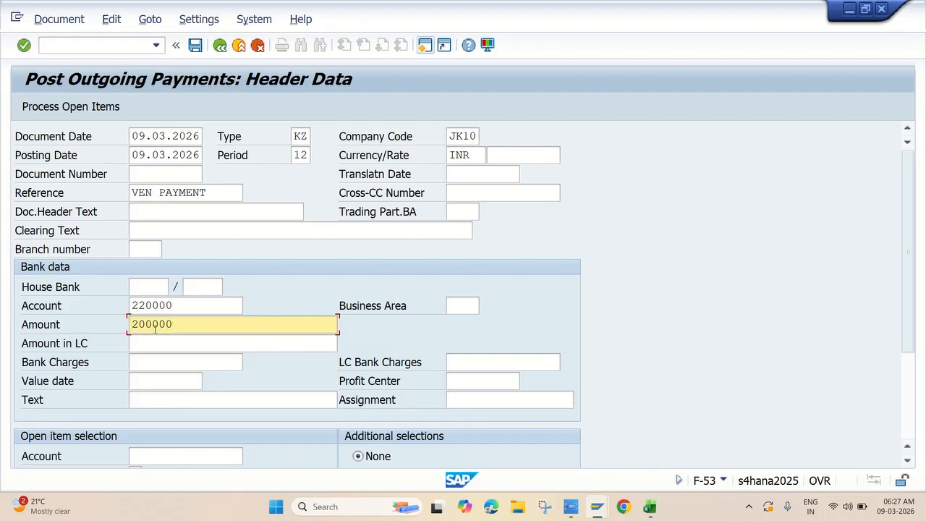
- Find suppliers in country IN and city HYDERABAD, and choose Somu Pvt Ltd as the open item account
{"action": "scroll", "coordinate": [310, 329], "scroll_direction": "down", "scroll_amount": 2}
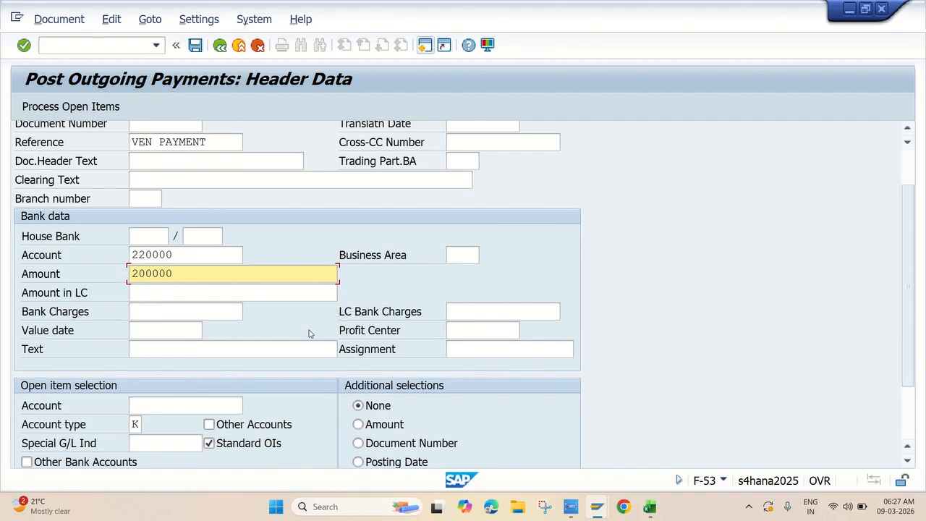
{"action": "left_click", "coordinate": [166, 397]}
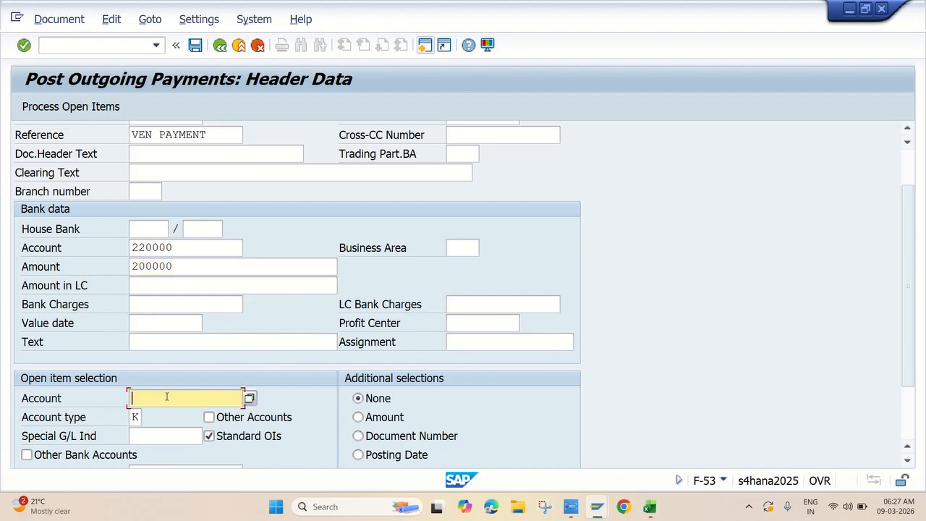
{"action": "left_click", "coordinate": [225, 400]}
{"action": "left_click", "coordinate": [249, 399]}
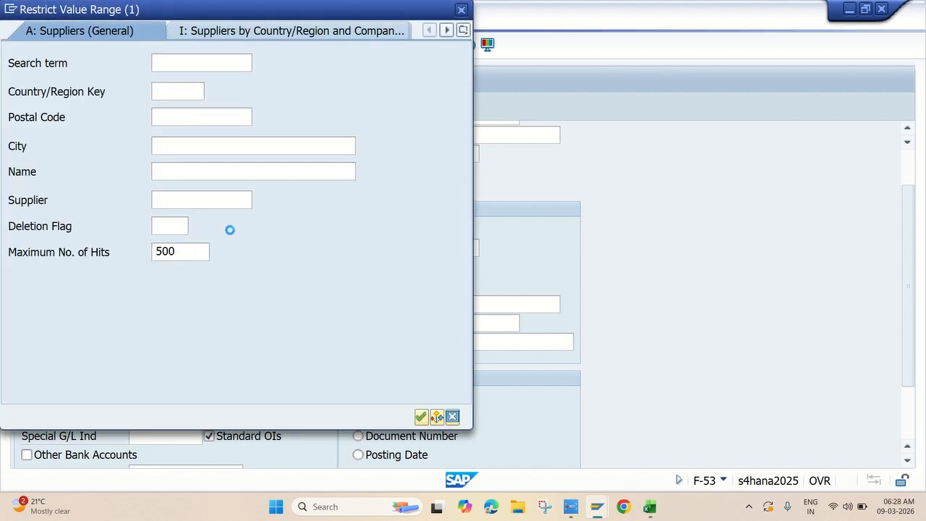
{"action": "left_click", "coordinate": [174, 91]}
{"action": "type", "text": "IN"}
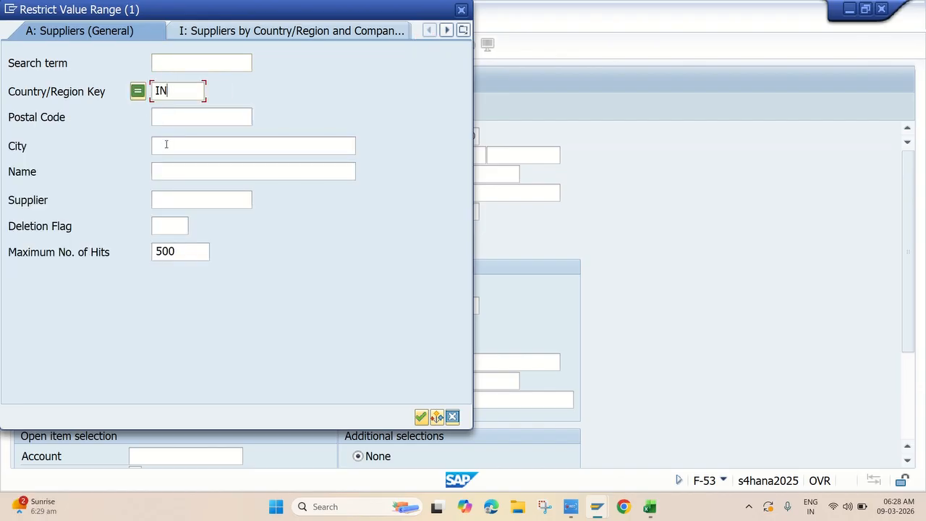
{"action": "type", "text": "HYDERABAD"}
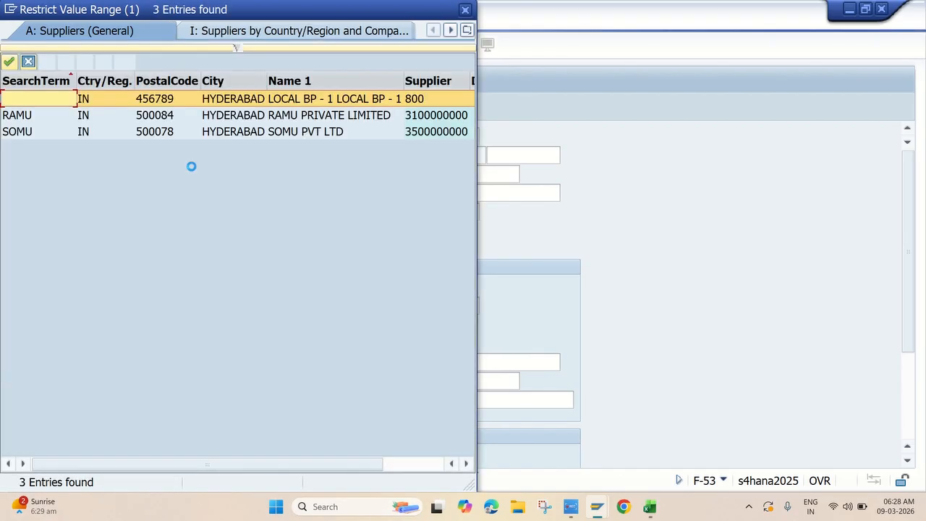
{"action": "double_click", "coordinate": [219, 133]}
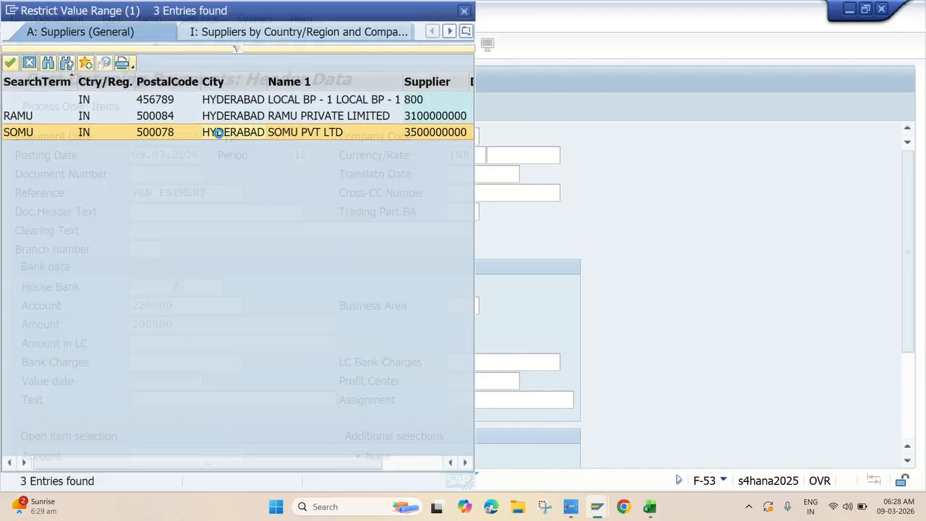
- Process the vendor's open items and simulate the outgoing payment
{"action": "scroll", "coordinate": [301, 411], "scroll_direction": "down", "scroll_amount": 4}
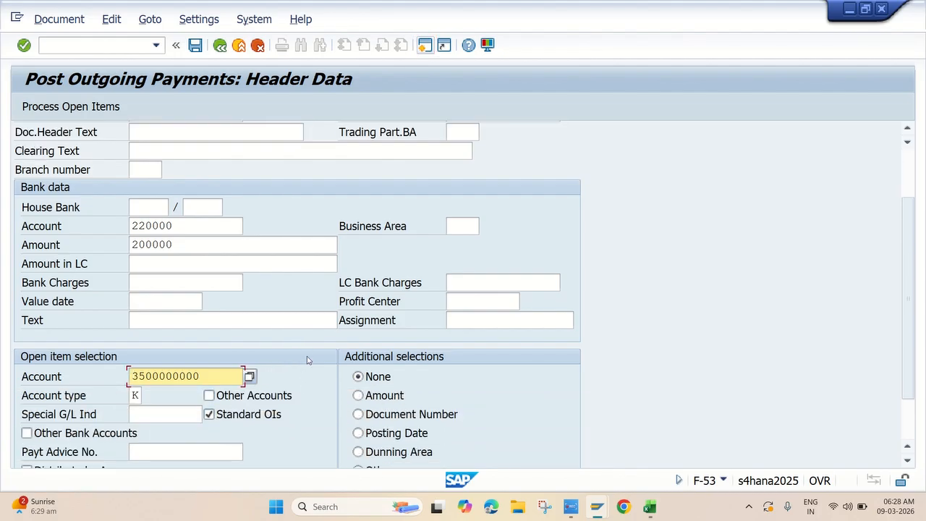
{"action": "scroll", "coordinate": [306, 356], "scroll_direction": "up", "scroll_amount": 4}
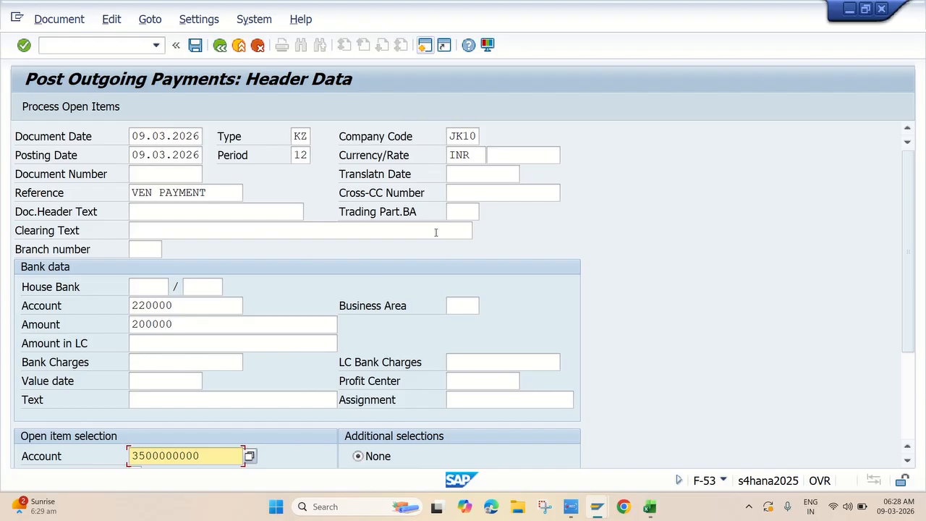
{"action": "left_click", "coordinate": [93, 110]}
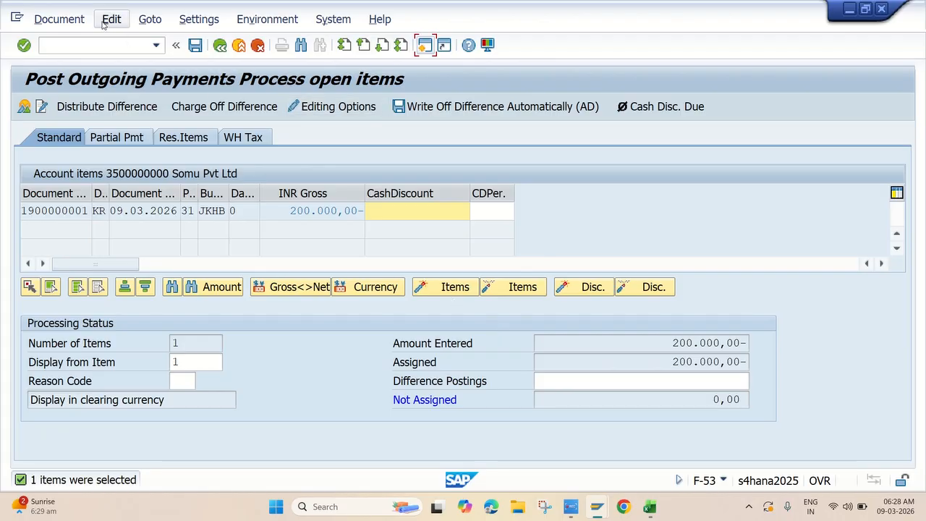
{"action": "left_click", "coordinate": [77, 21]}
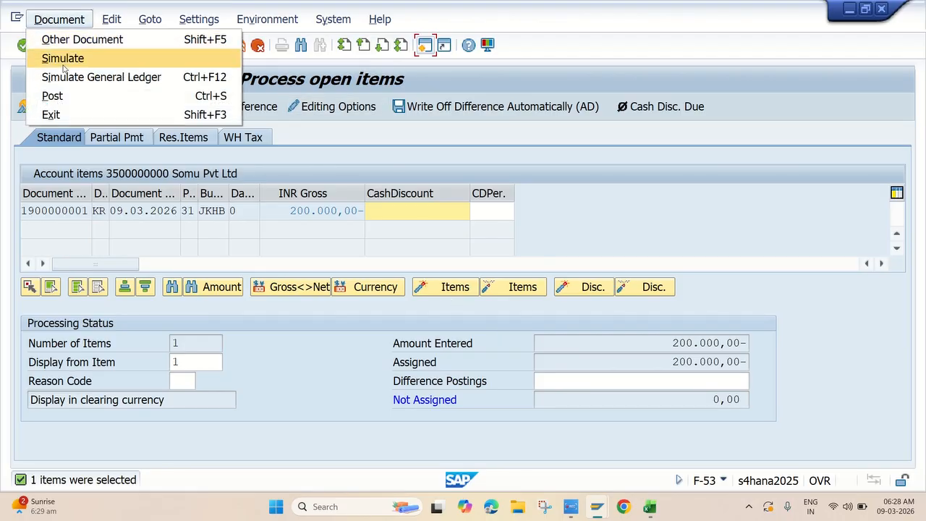
{"action": "left_click", "coordinate": [72, 58]}
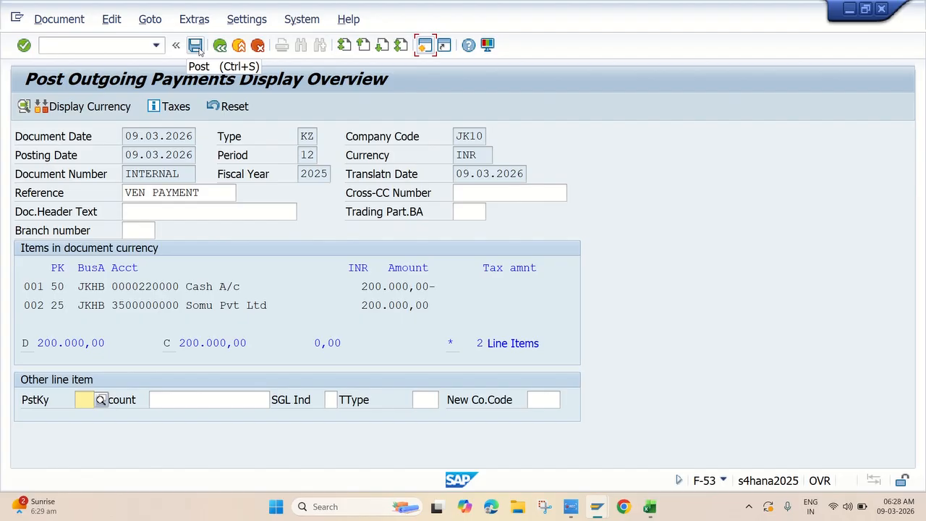
- Post the outgoing payment and display the posted document
{"action": "left_click", "coordinate": [197, 47]}
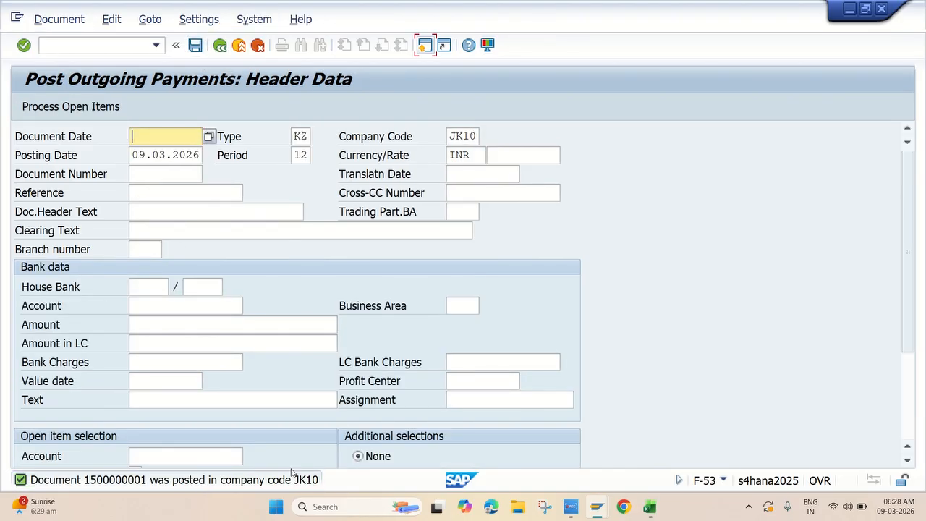
{"action": "left_click", "coordinate": [59, 19]}
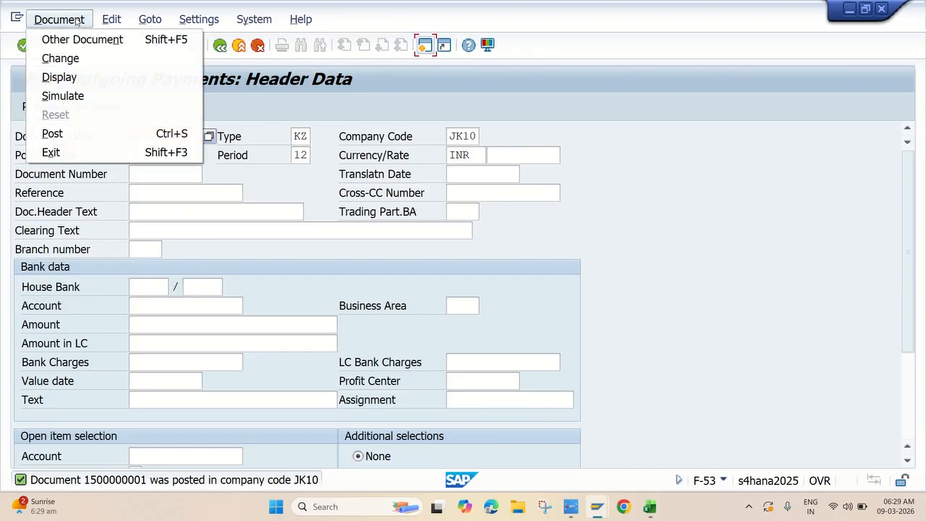
{"action": "left_click", "coordinate": [72, 78]}
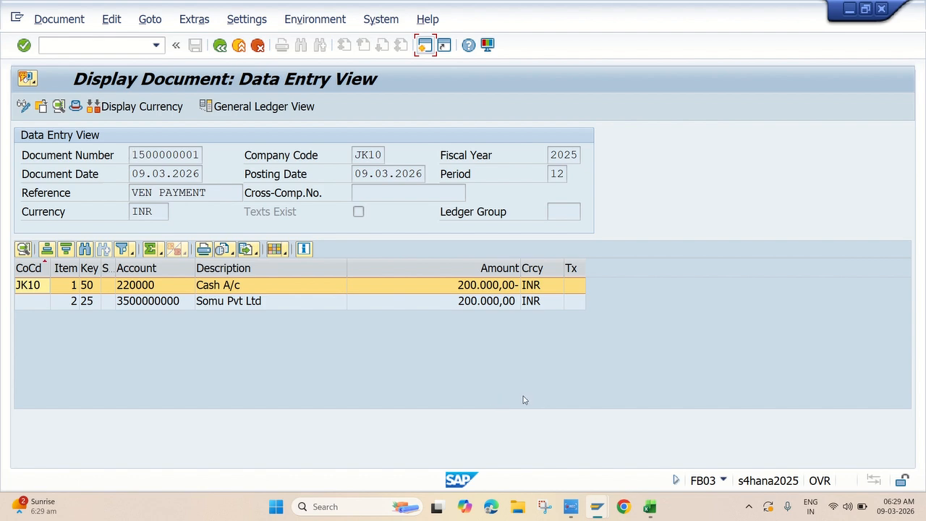
- Check the Vendor Line Item Report FBL1N topic in the Excel testing checklist and switch back to SAP
{"action": "left_click", "coordinate": [572, 507]}
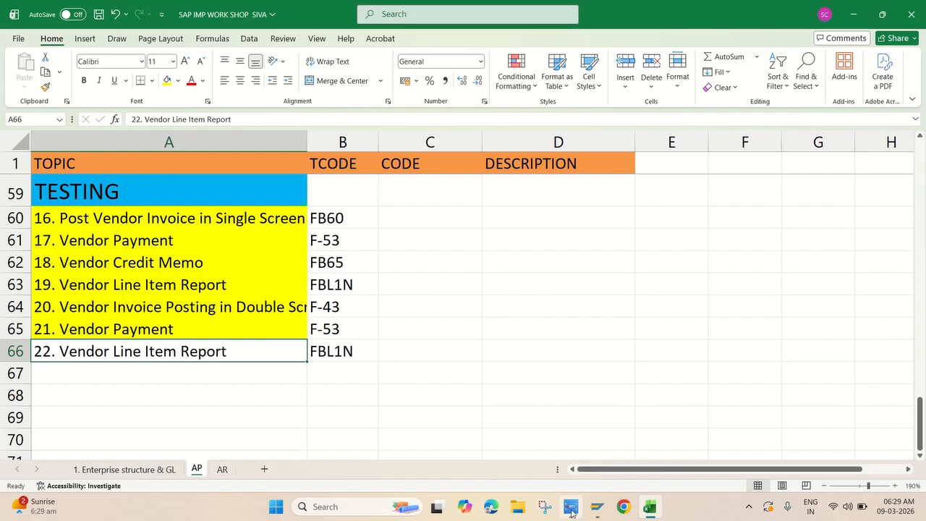
{"action": "mouse_move", "coordinate": [571, 510]}
{"action": "left_click", "coordinate": [655, 456]}
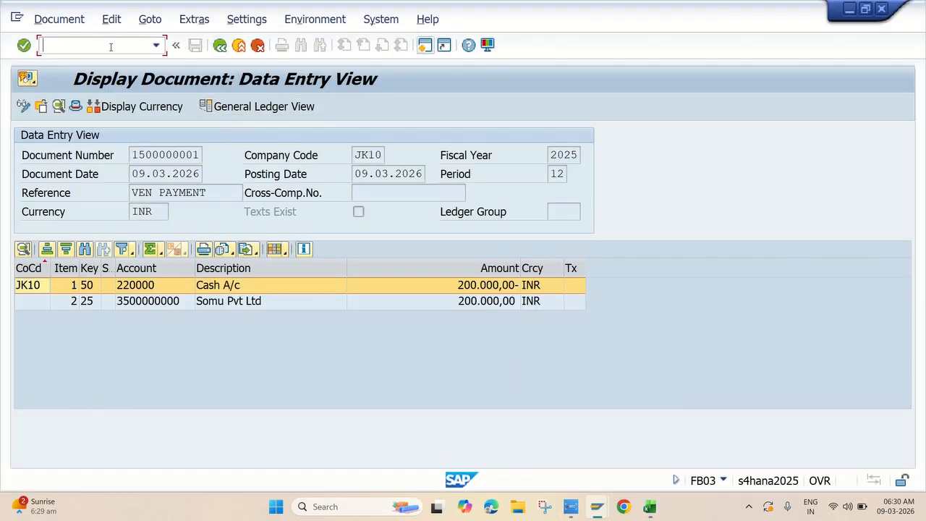
- Leave the document display with /N and open the FBL1N line item report under Accounts Payable
{"action": "type", "text": "/n"}
{"action": "key", "text": "Return"}
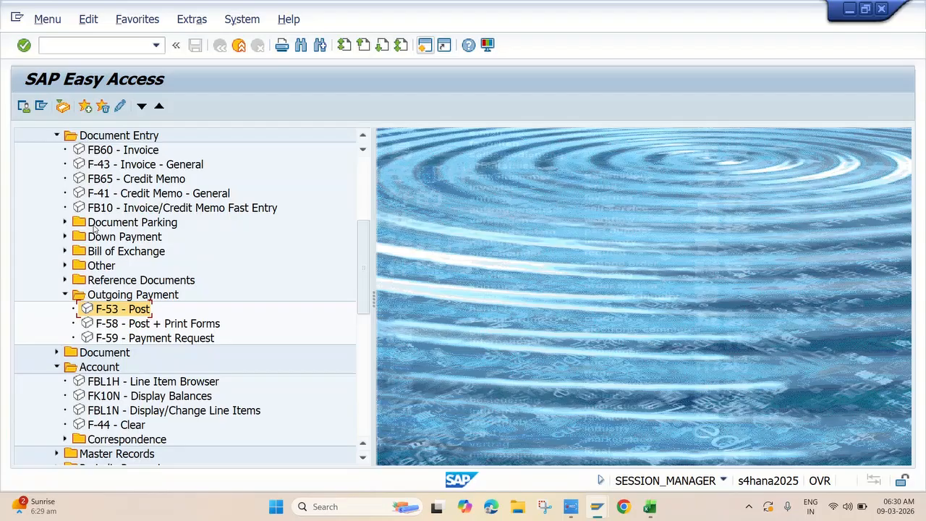
{"action": "scroll", "coordinate": [135, 200], "scroll_direction": "up", "scroll_amount": 1}
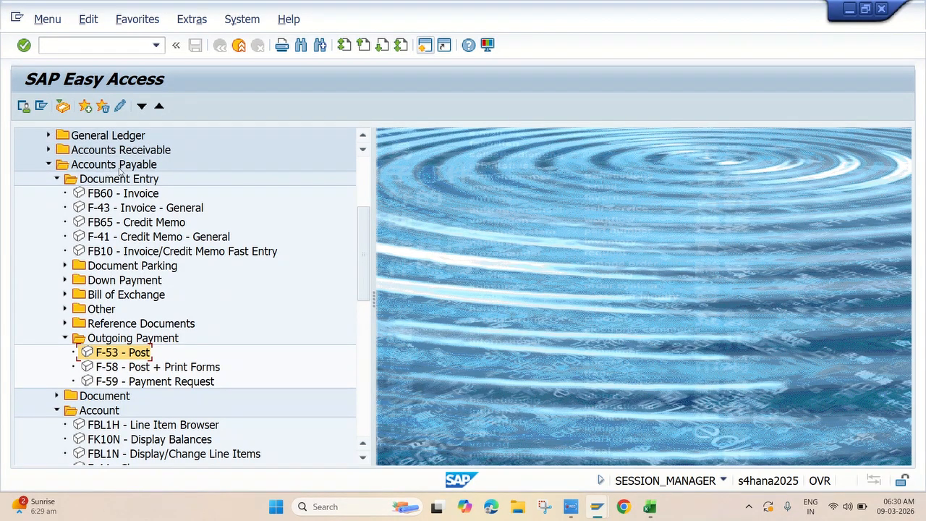
{"action": "left_click", "coordinate": [57, 180]}
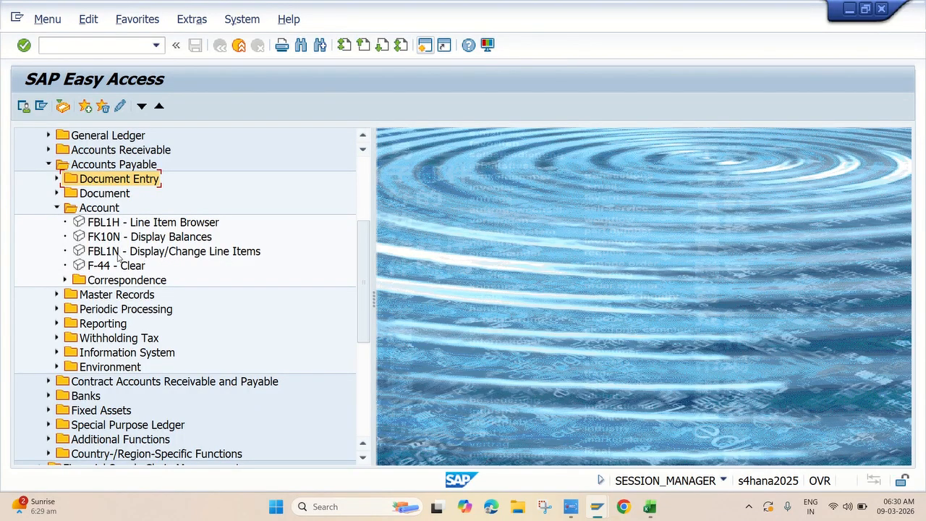
{"action": "double_click", "coordinate": [114, 254]}
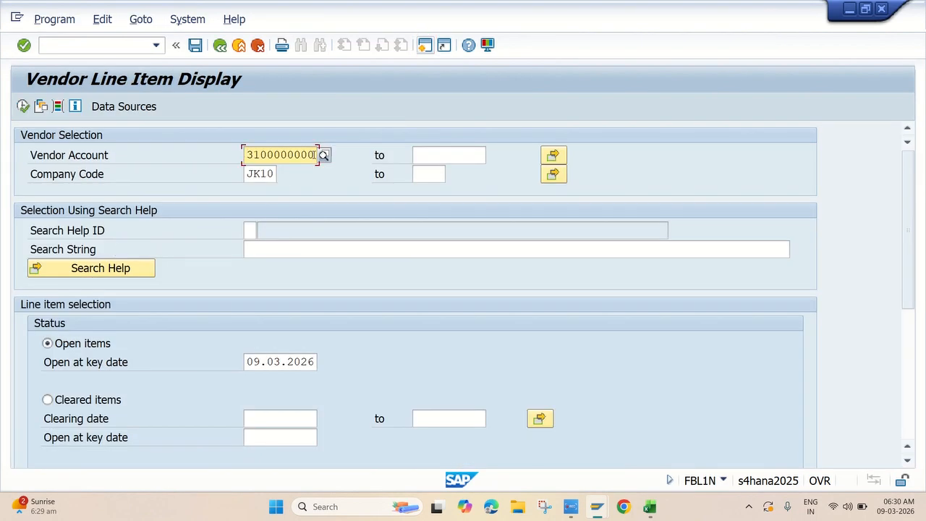
- Replace the report's vendor account with Somu Pvt Ltd, searching suppliers by country IN and city HYDERABAD
{"action": "left_click", "coordinate": [323, 156]}
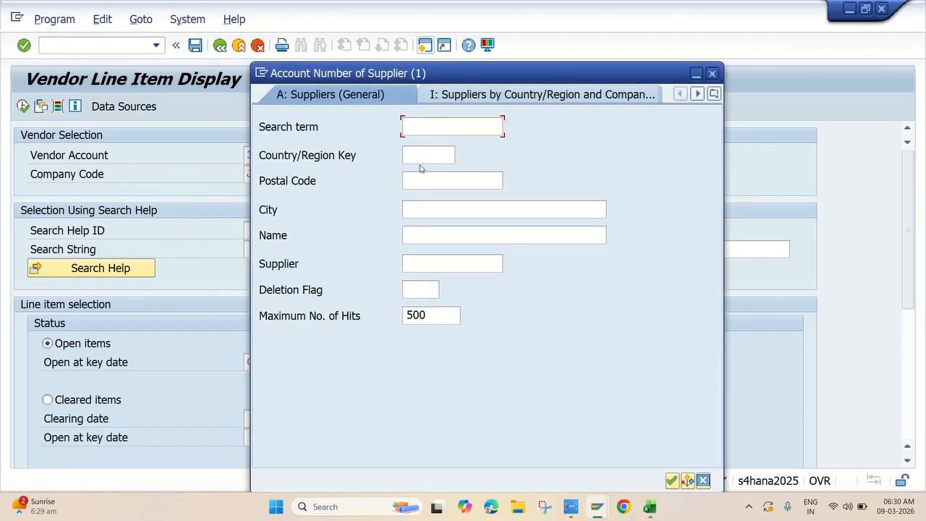
{"action": "left_click", "coordinate": [430, 156]}
{"action": "type", "text": "IN"}
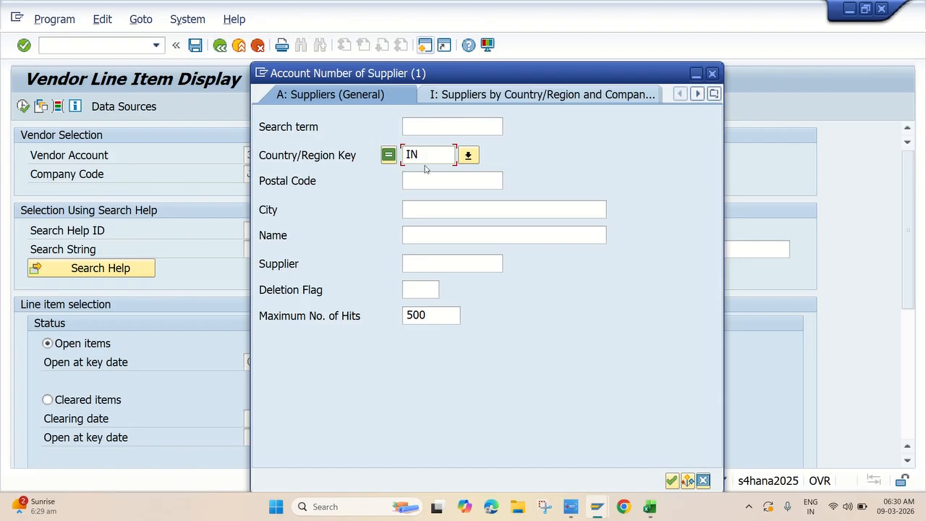
{"action": "left_click", "coordinate": [417, 210]}
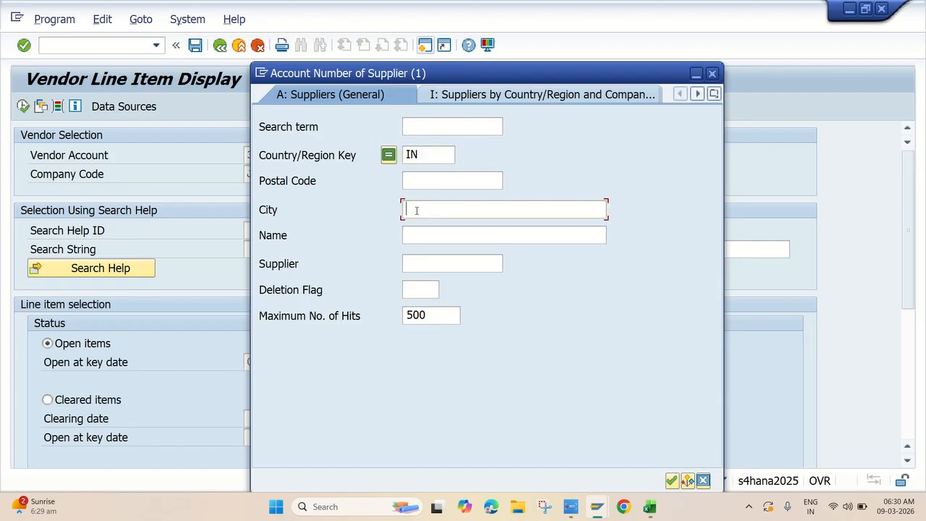
{"action": "type", "text": "HYDERA"}
{"action": "type", "text": "BAD"}
{"action": "key", "text": "Return"}
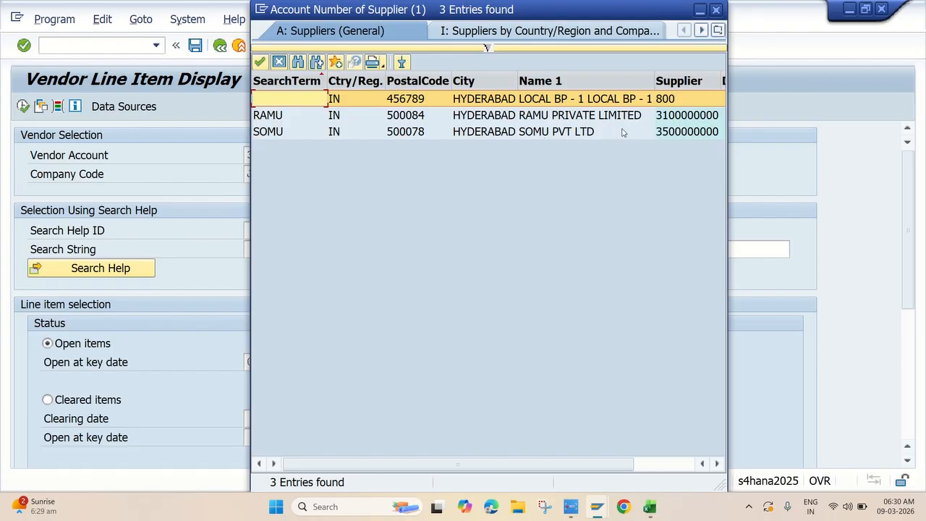
{"action": "double_click", "coordinate": [686, 132]}
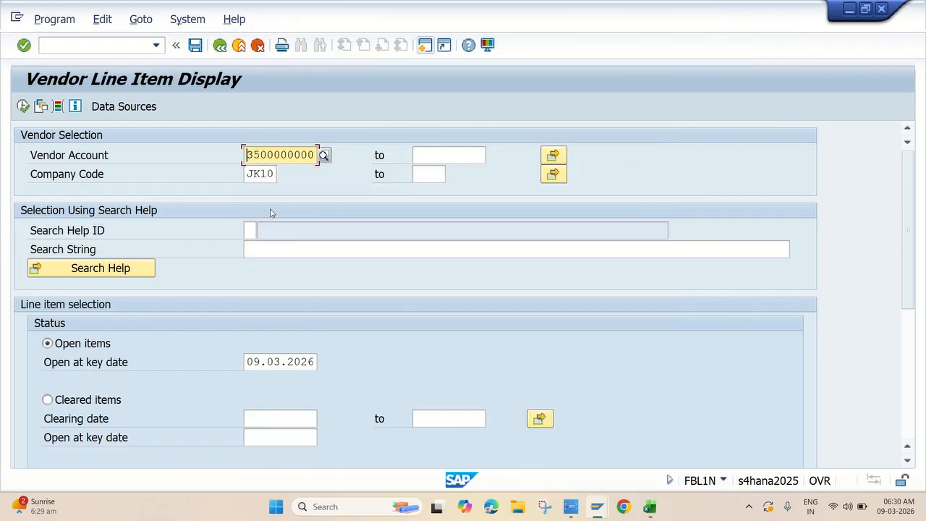
- Set the line item status to All items, run the report and review the vendor's line items and totals
{"action": "scroll", "coordinate": [299, 325], "scroll_direction": "down", "scroll_amount": 5}
{"action": "left_click", "coordinate": [60, 396]}
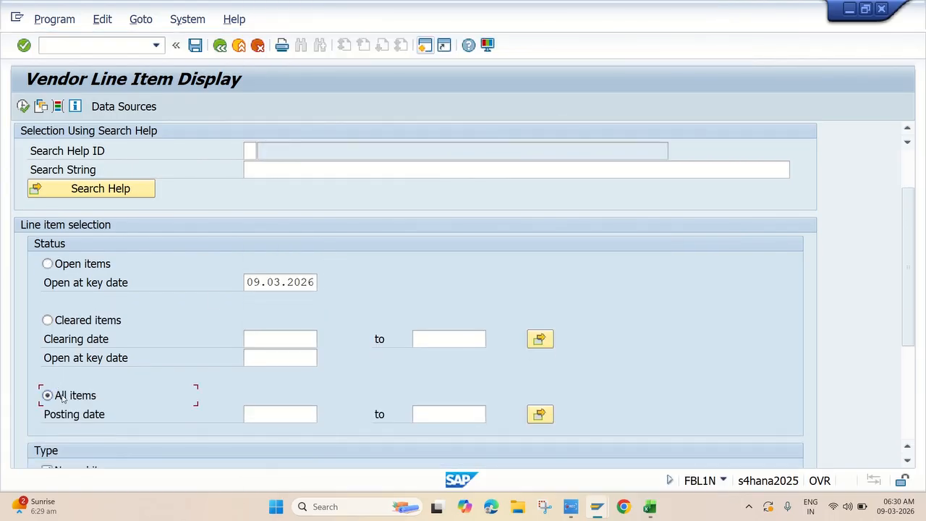
{"action": "scroll", "coordinate": [295, 293], "scroll_direction": "down", "scroll_amount": 2}
{"action": "scroll", "coordinate": [294, 294], "scroll_direction": "up", "scroll_amount": 3}
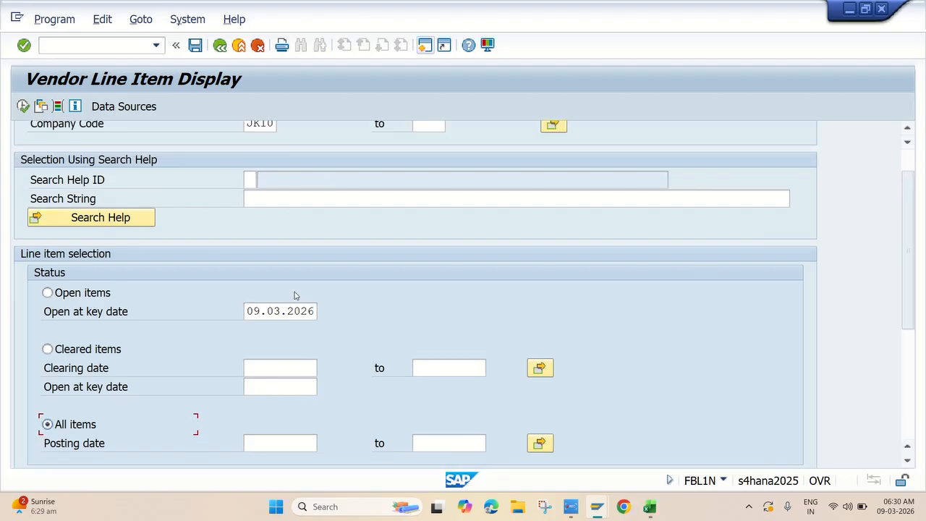
{"action": "scroll", "coordinate": [286, 292], "scroll_direction": "up", "scroll_amount": 2}
{"action": "left_click", "coordinate": [23, 106]}
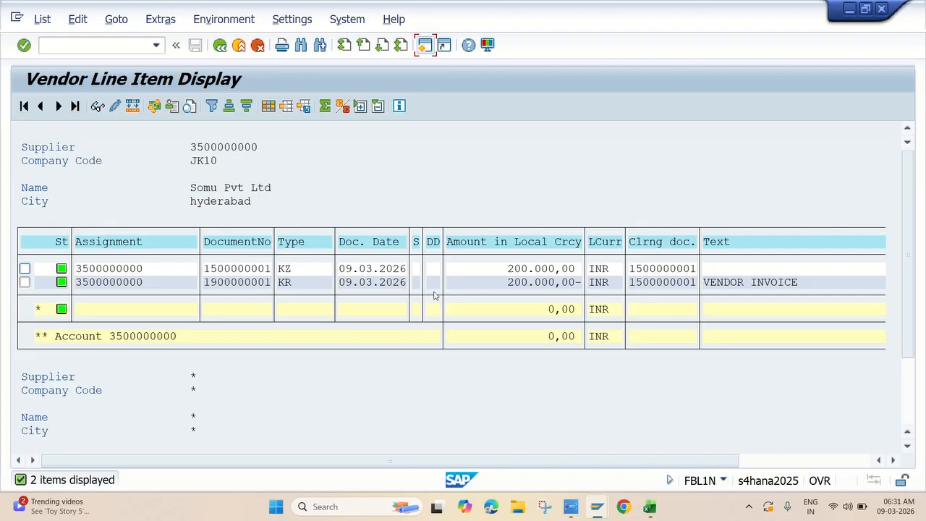
{"action": "scroll", "coordinate": [436, 295], "scroll_direction": "down", "scroll_amount": 2}
{"action": "scroll", "coordinate": [532, 258], "scroll_direction": "down", "scroll_amount": 2}
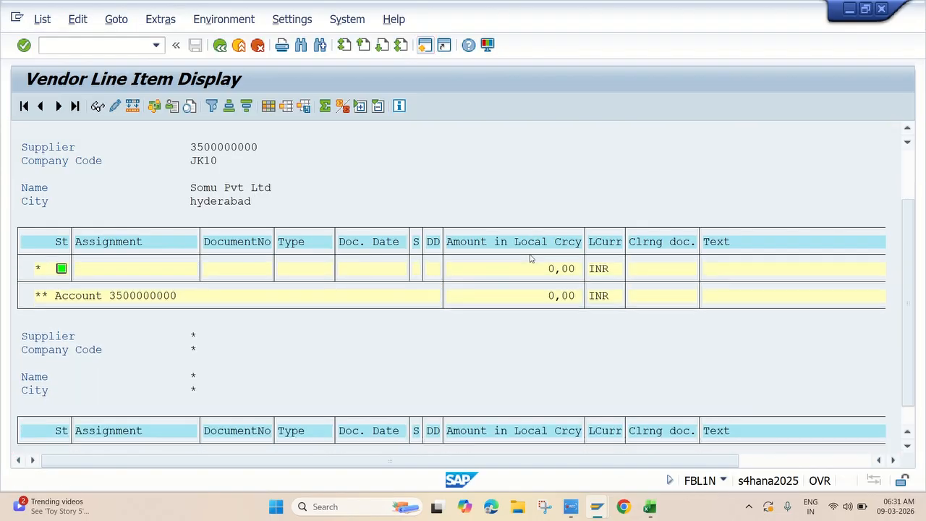
{"action": "scroll", "coordinate": [531, 259], "scroll_direction": "up", "scroll_amount": 4}
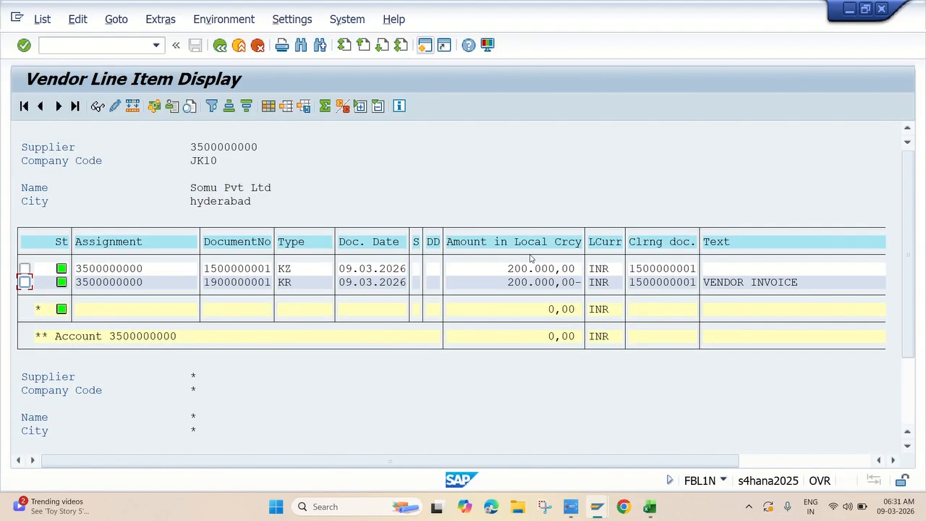